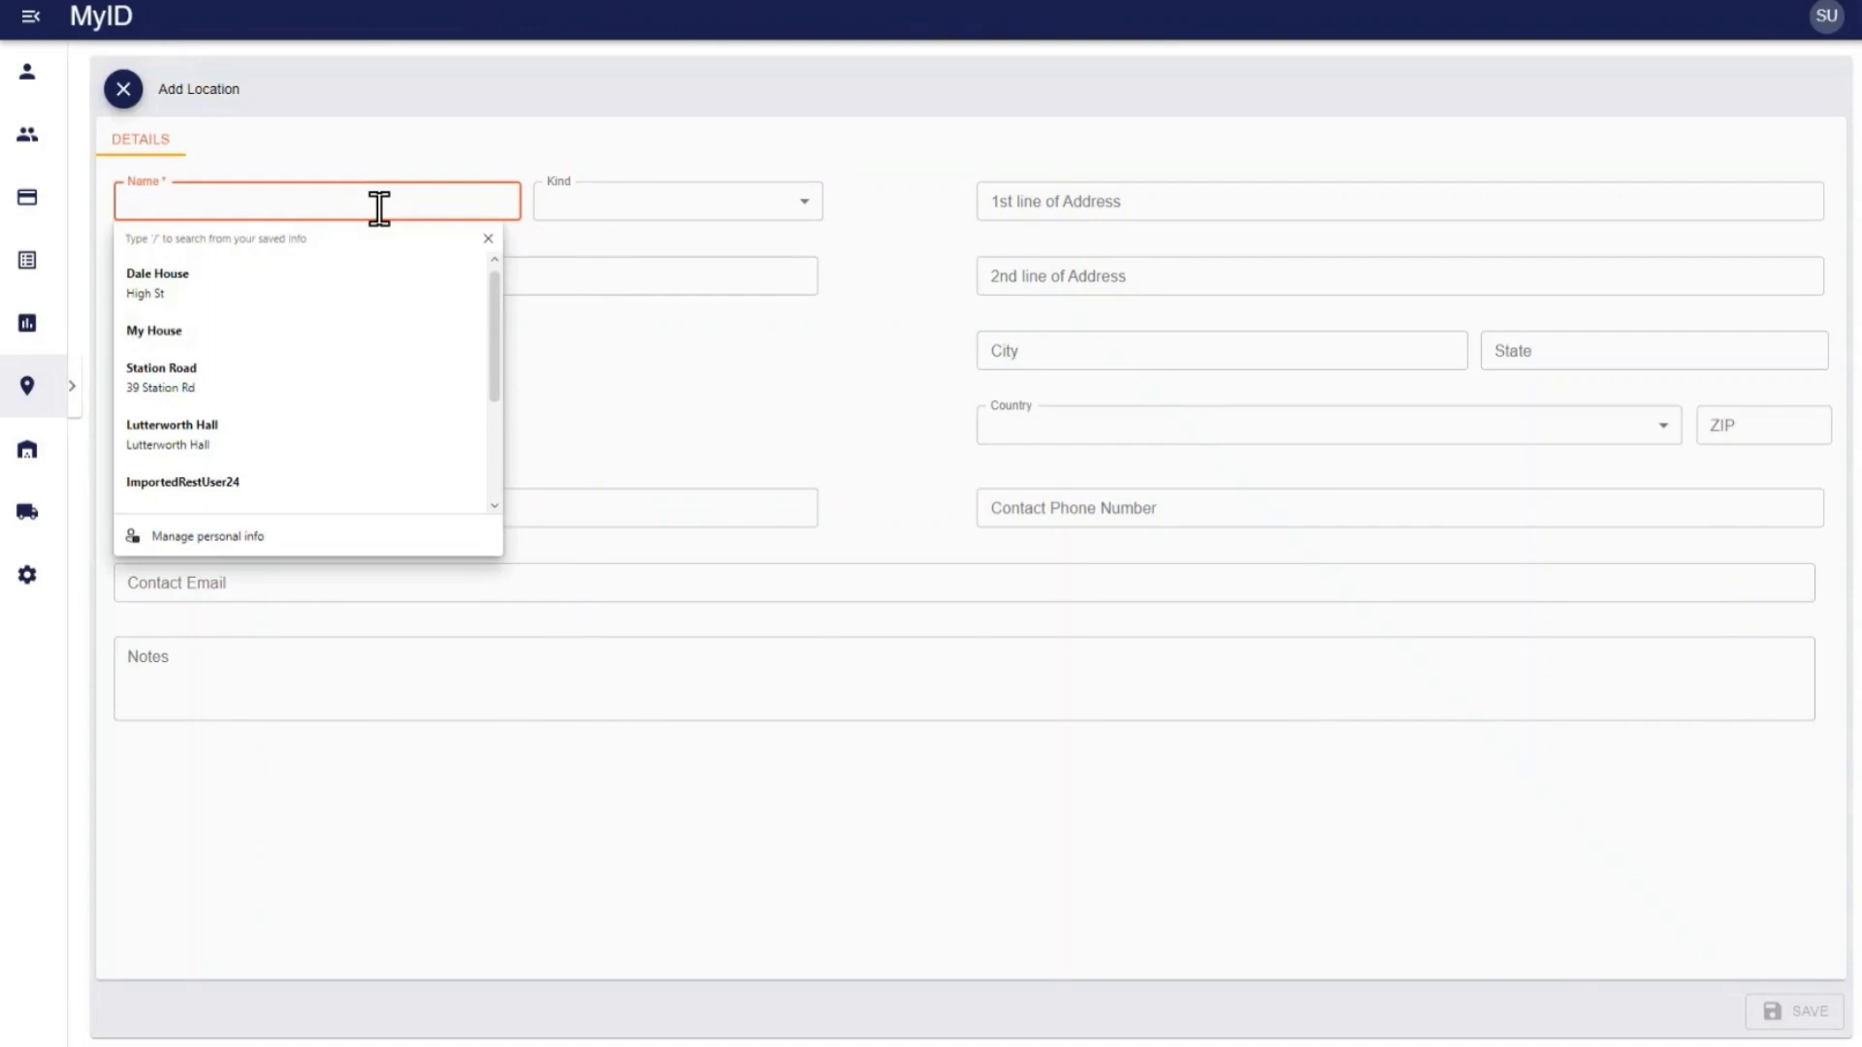
- Name the new location Location A, save it and close its record
text(Location A)
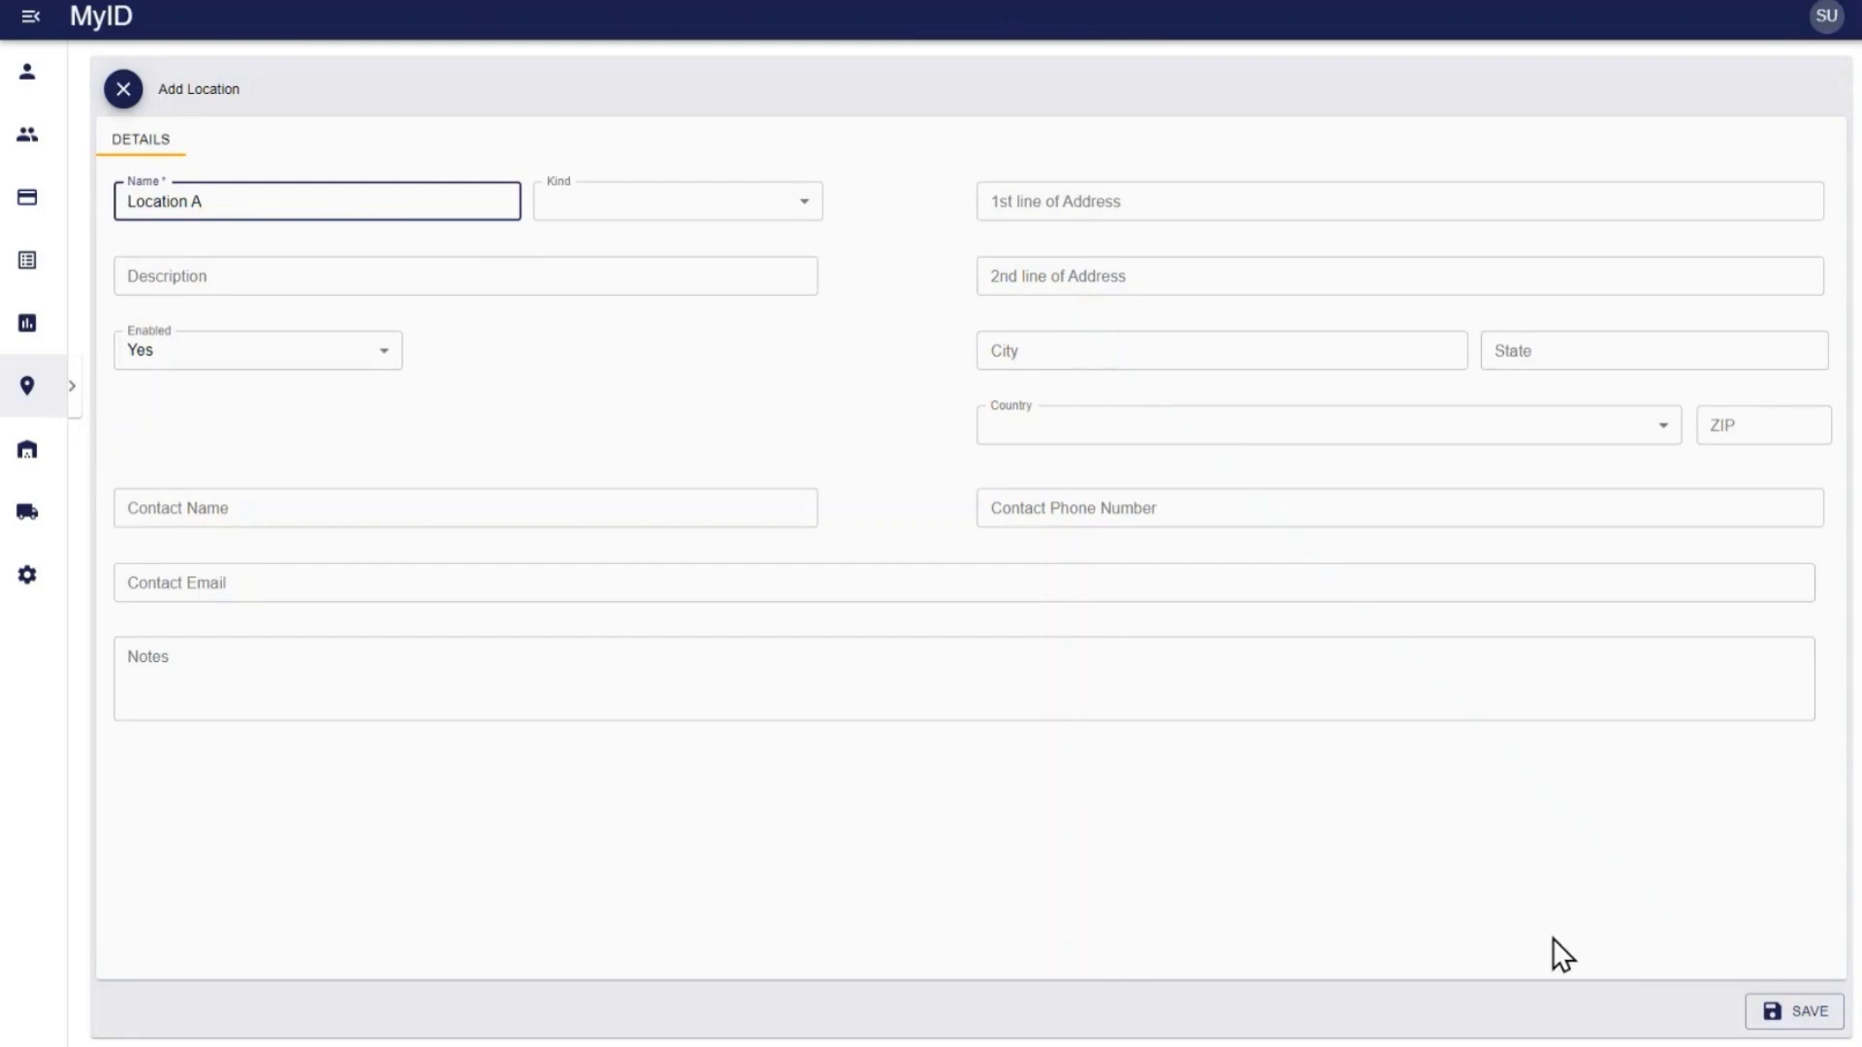
click(1807, 1018)
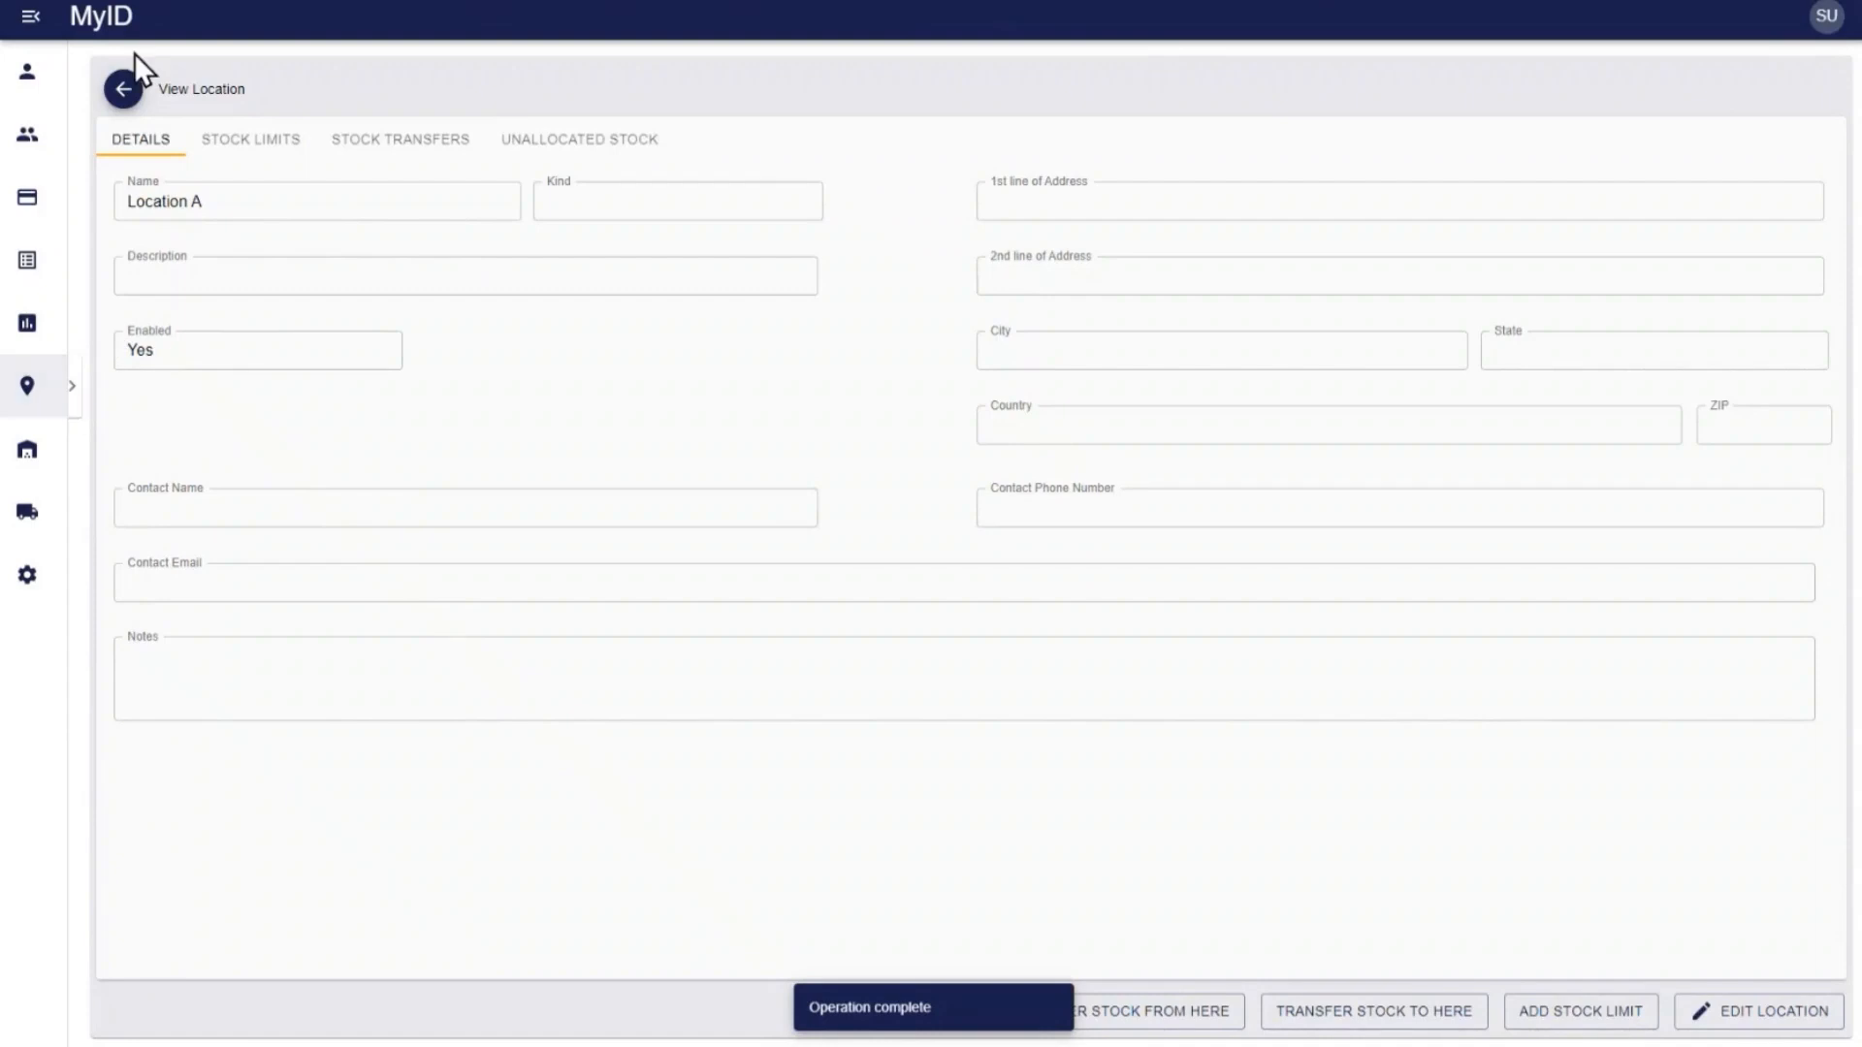
click(126, 89)
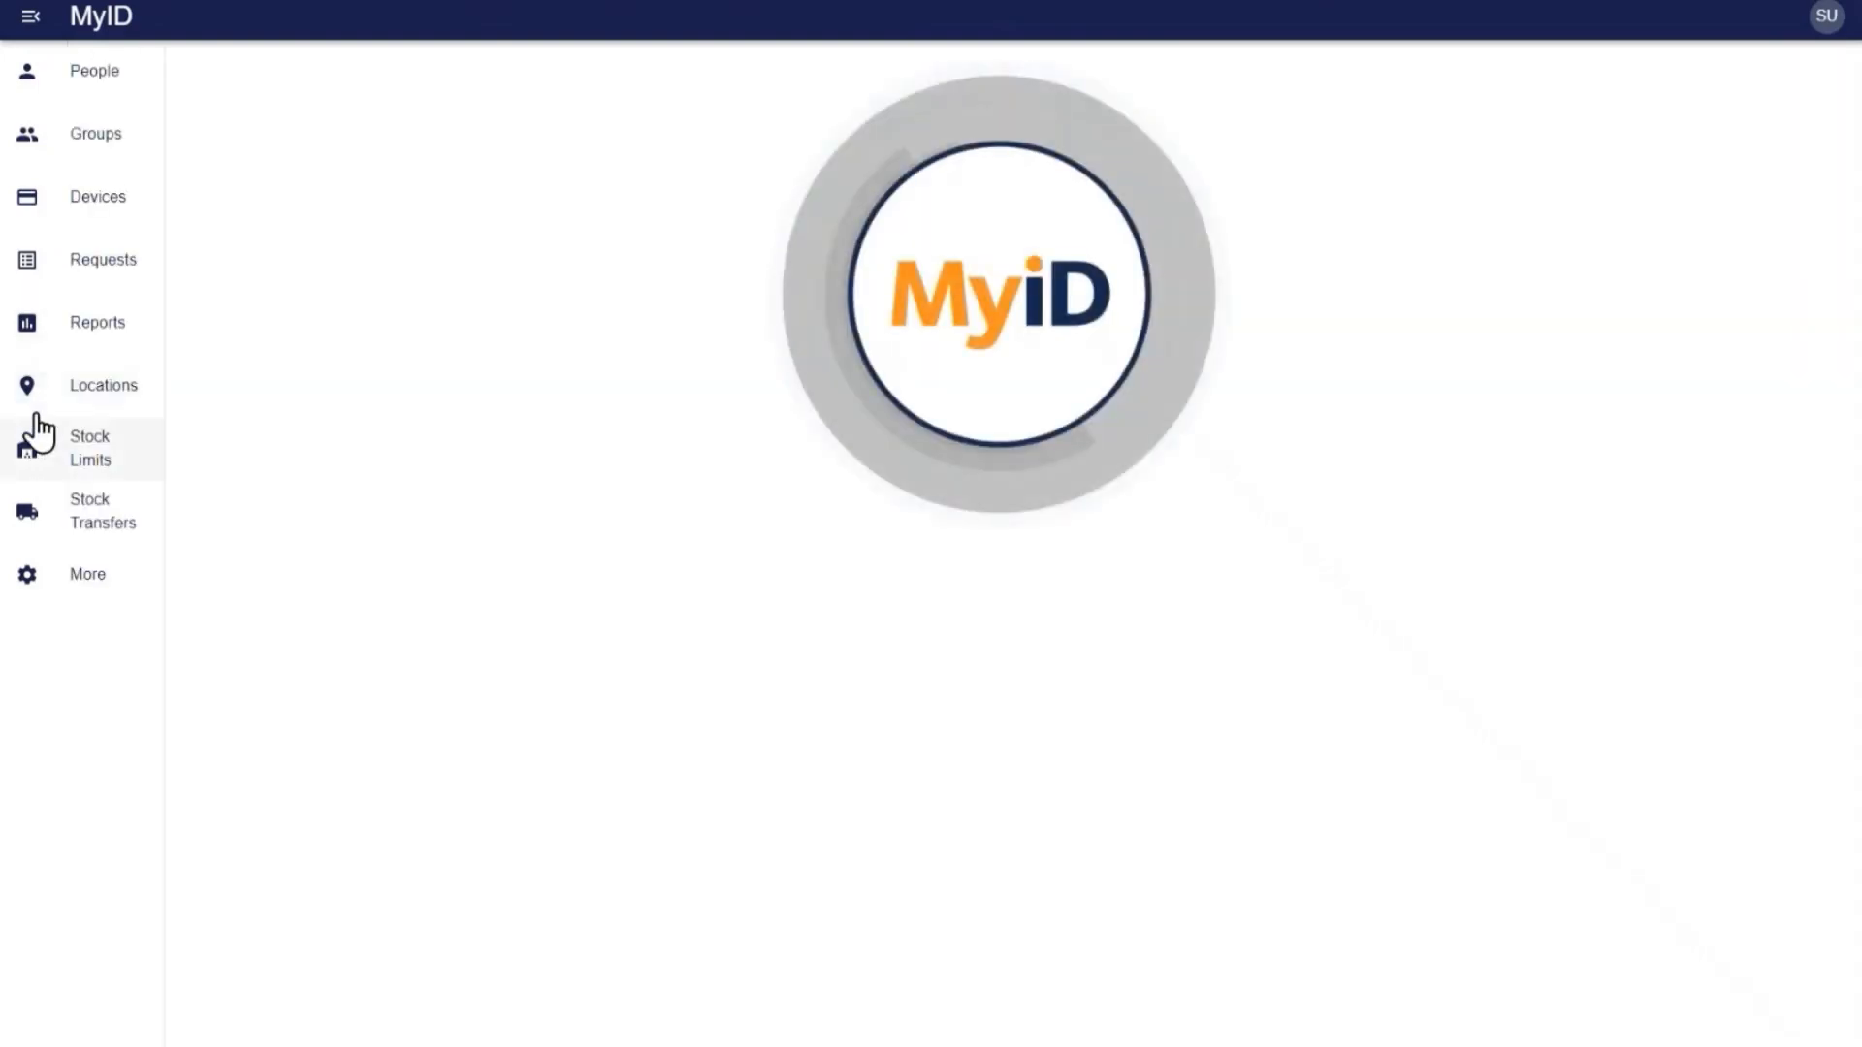
- Add a second location named Location B and save it
click(39, 386)
click(117, 124)
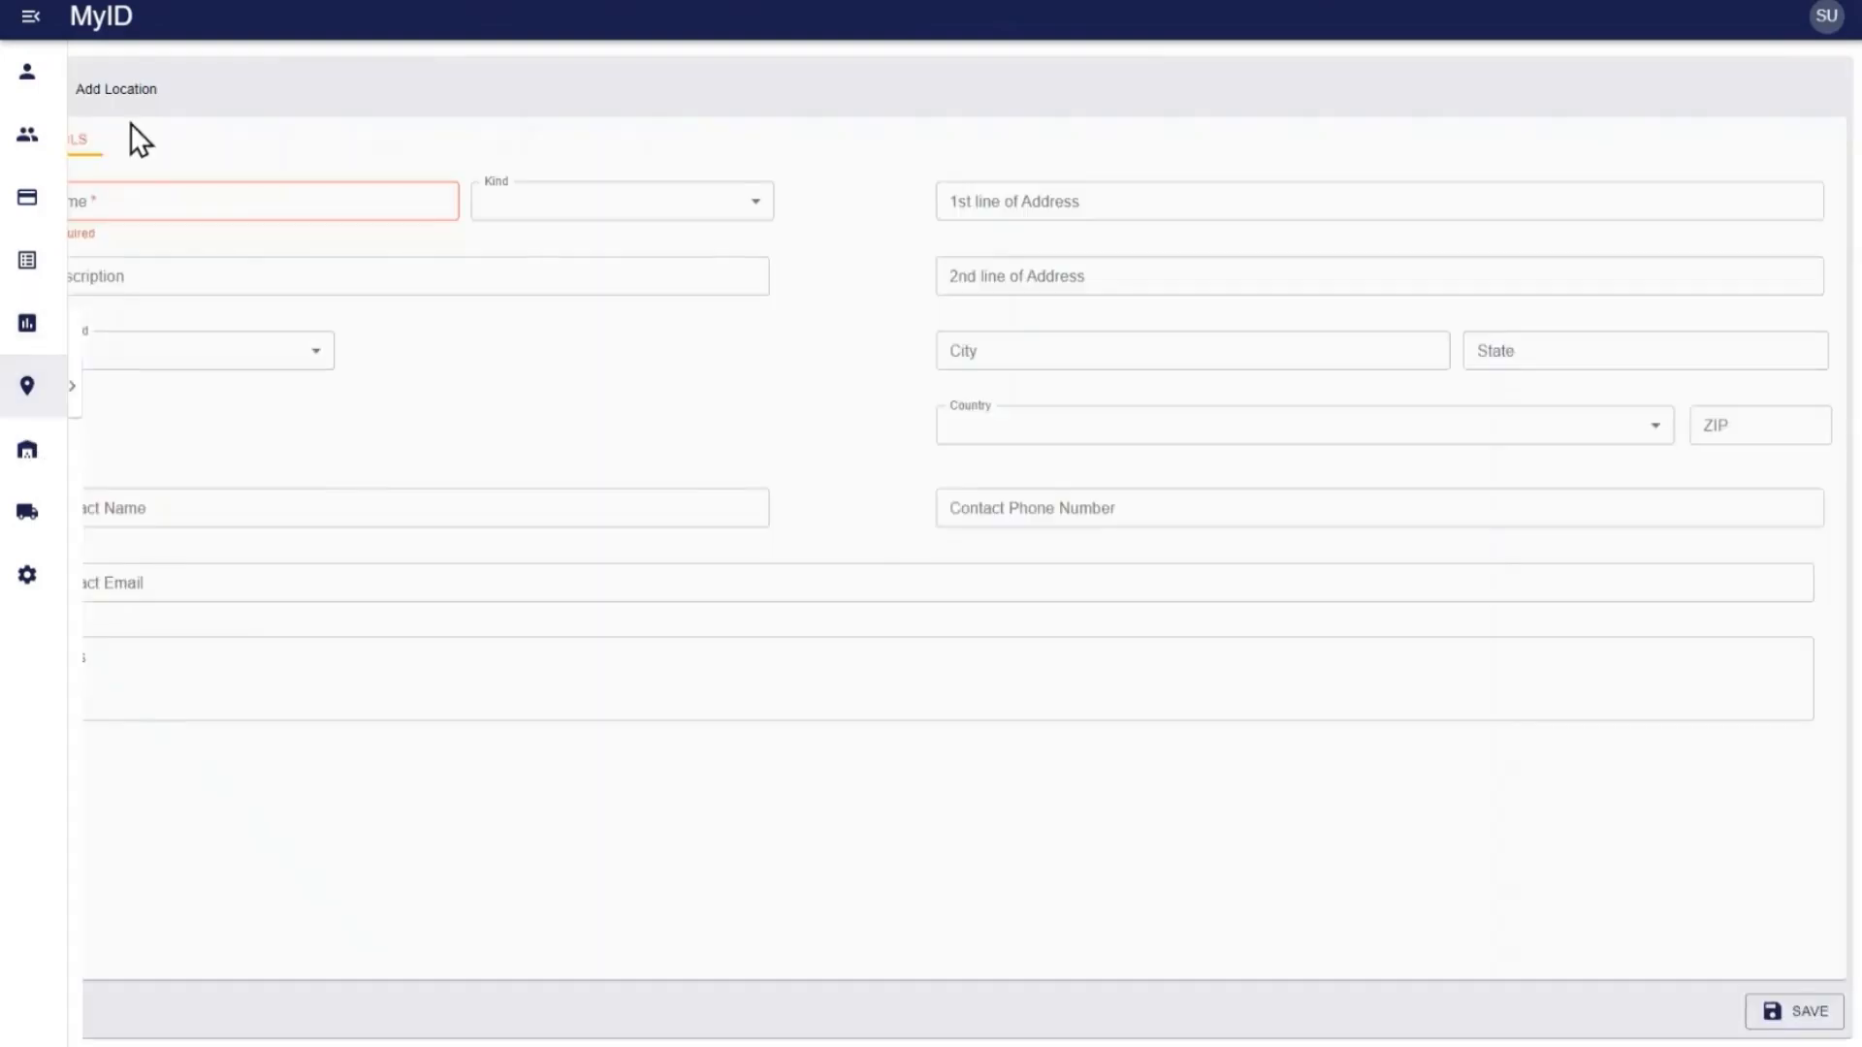
click(395, 203)
text(Loca)
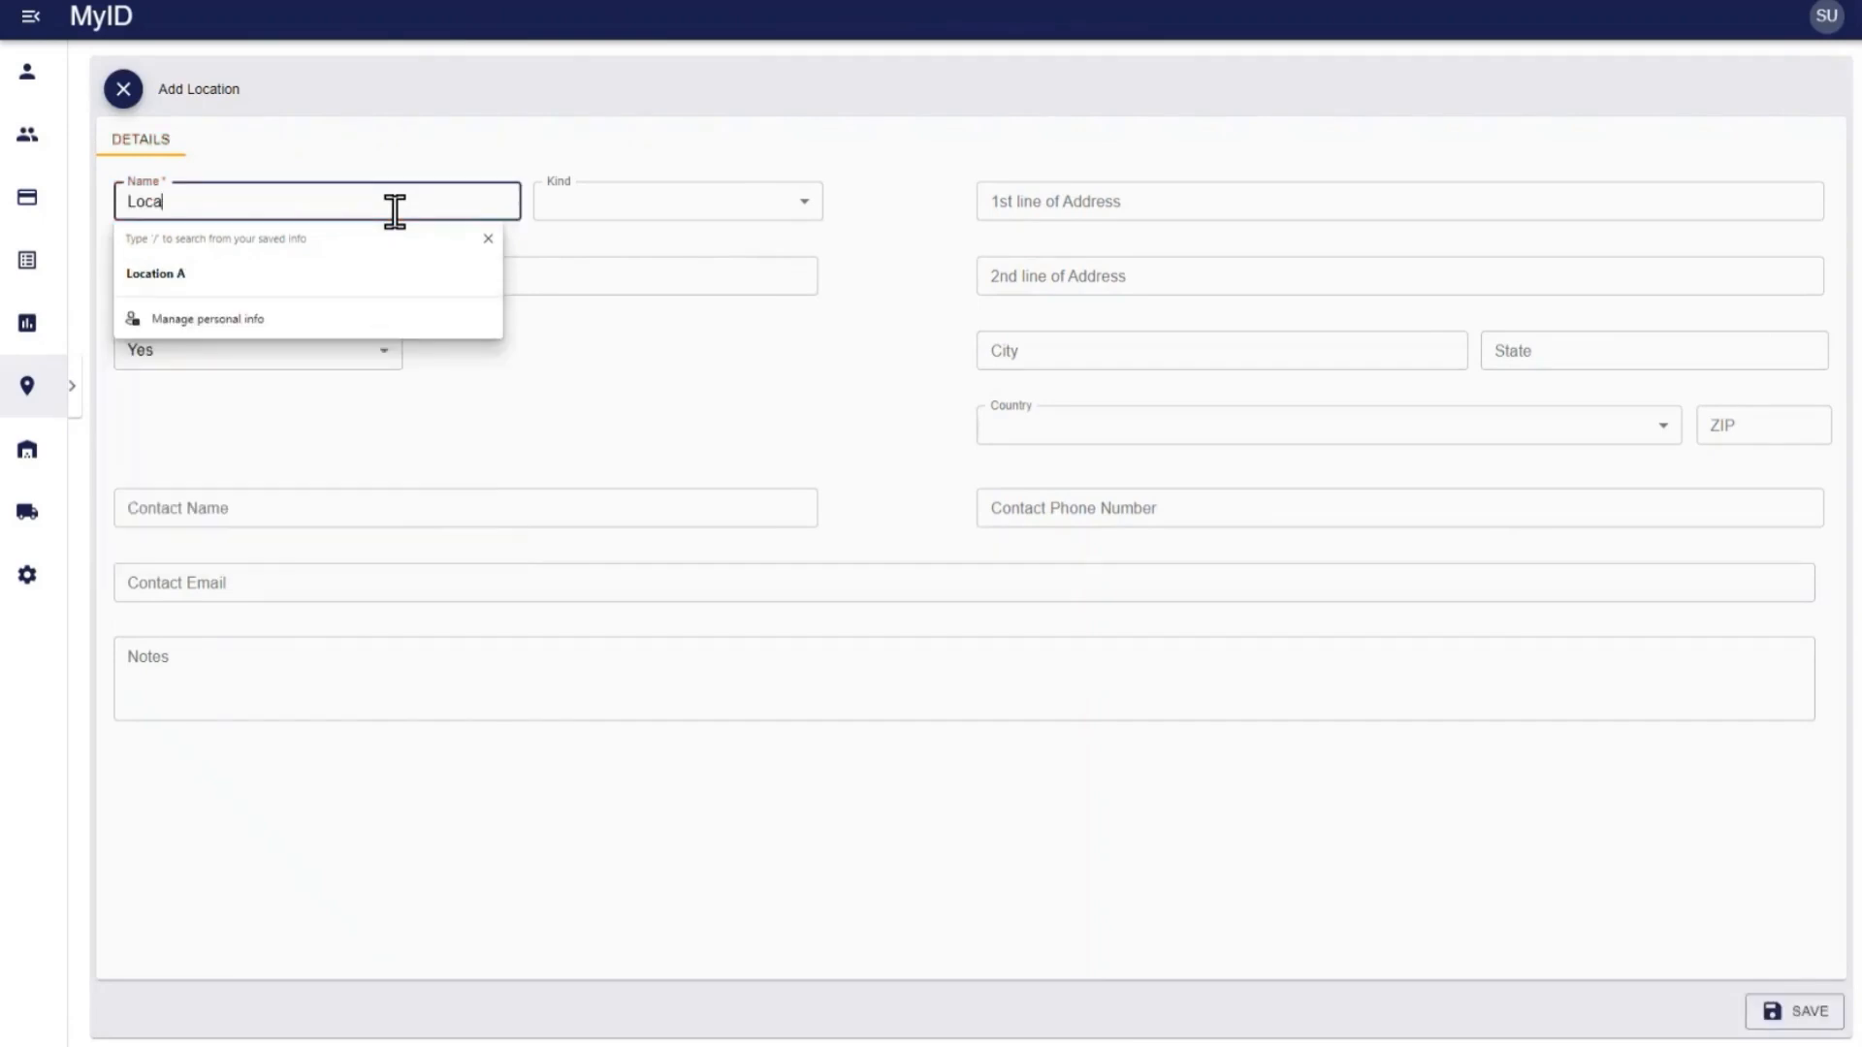
text(tion B)
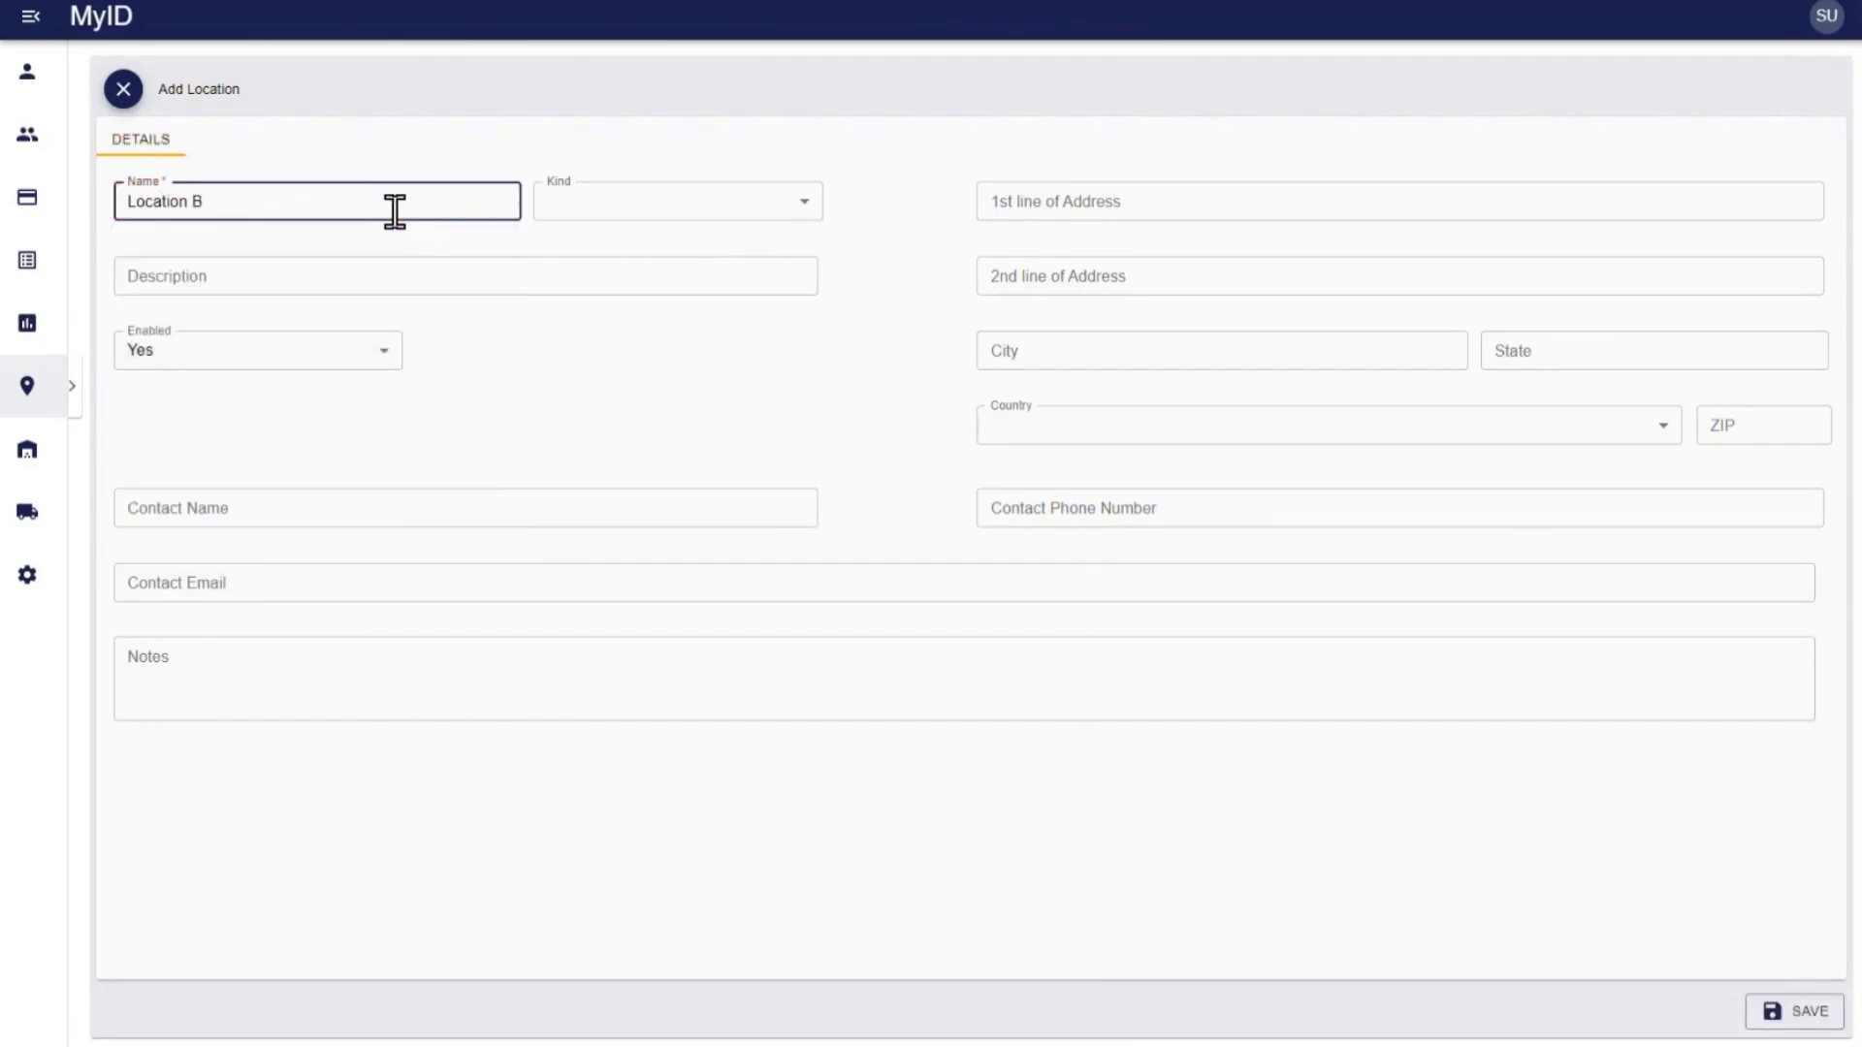
click(1784, 1018)
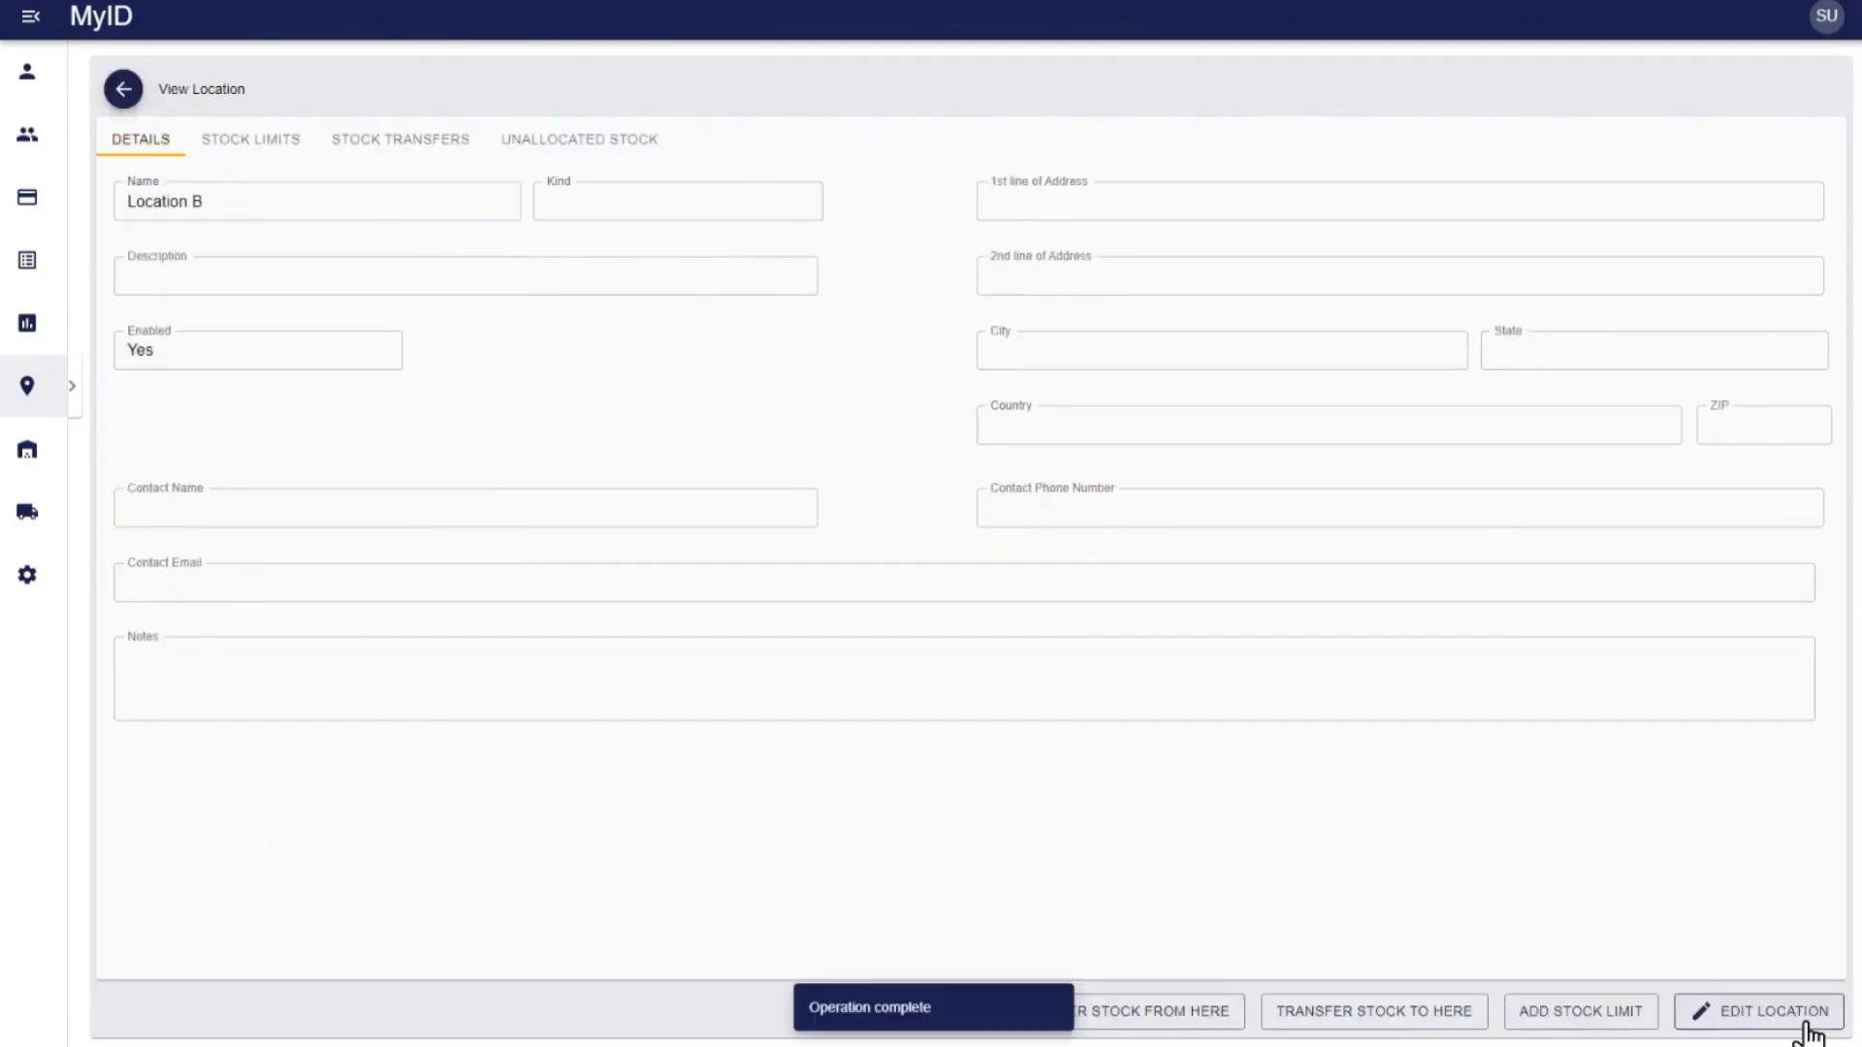
- Search for all locations without any filter to list the existing ones
mouse_move(55, 378)
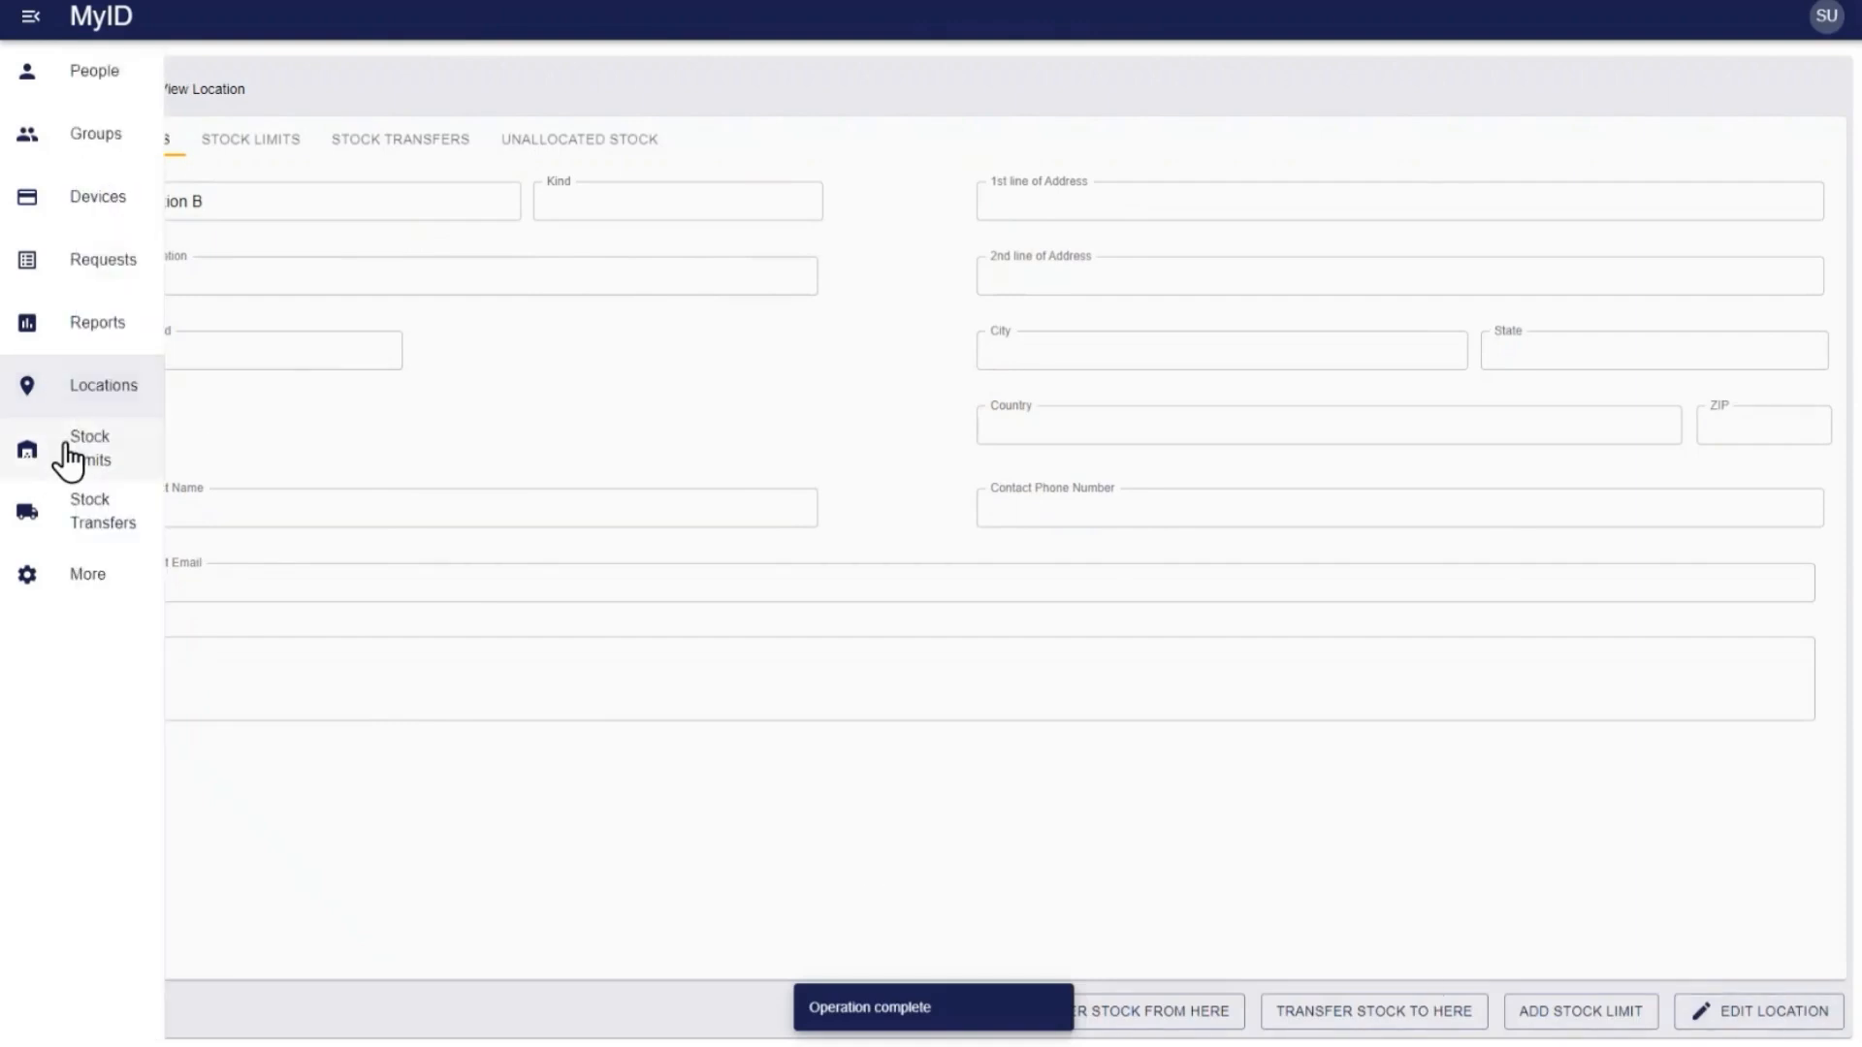
click(115, 390)
click(383, 204)
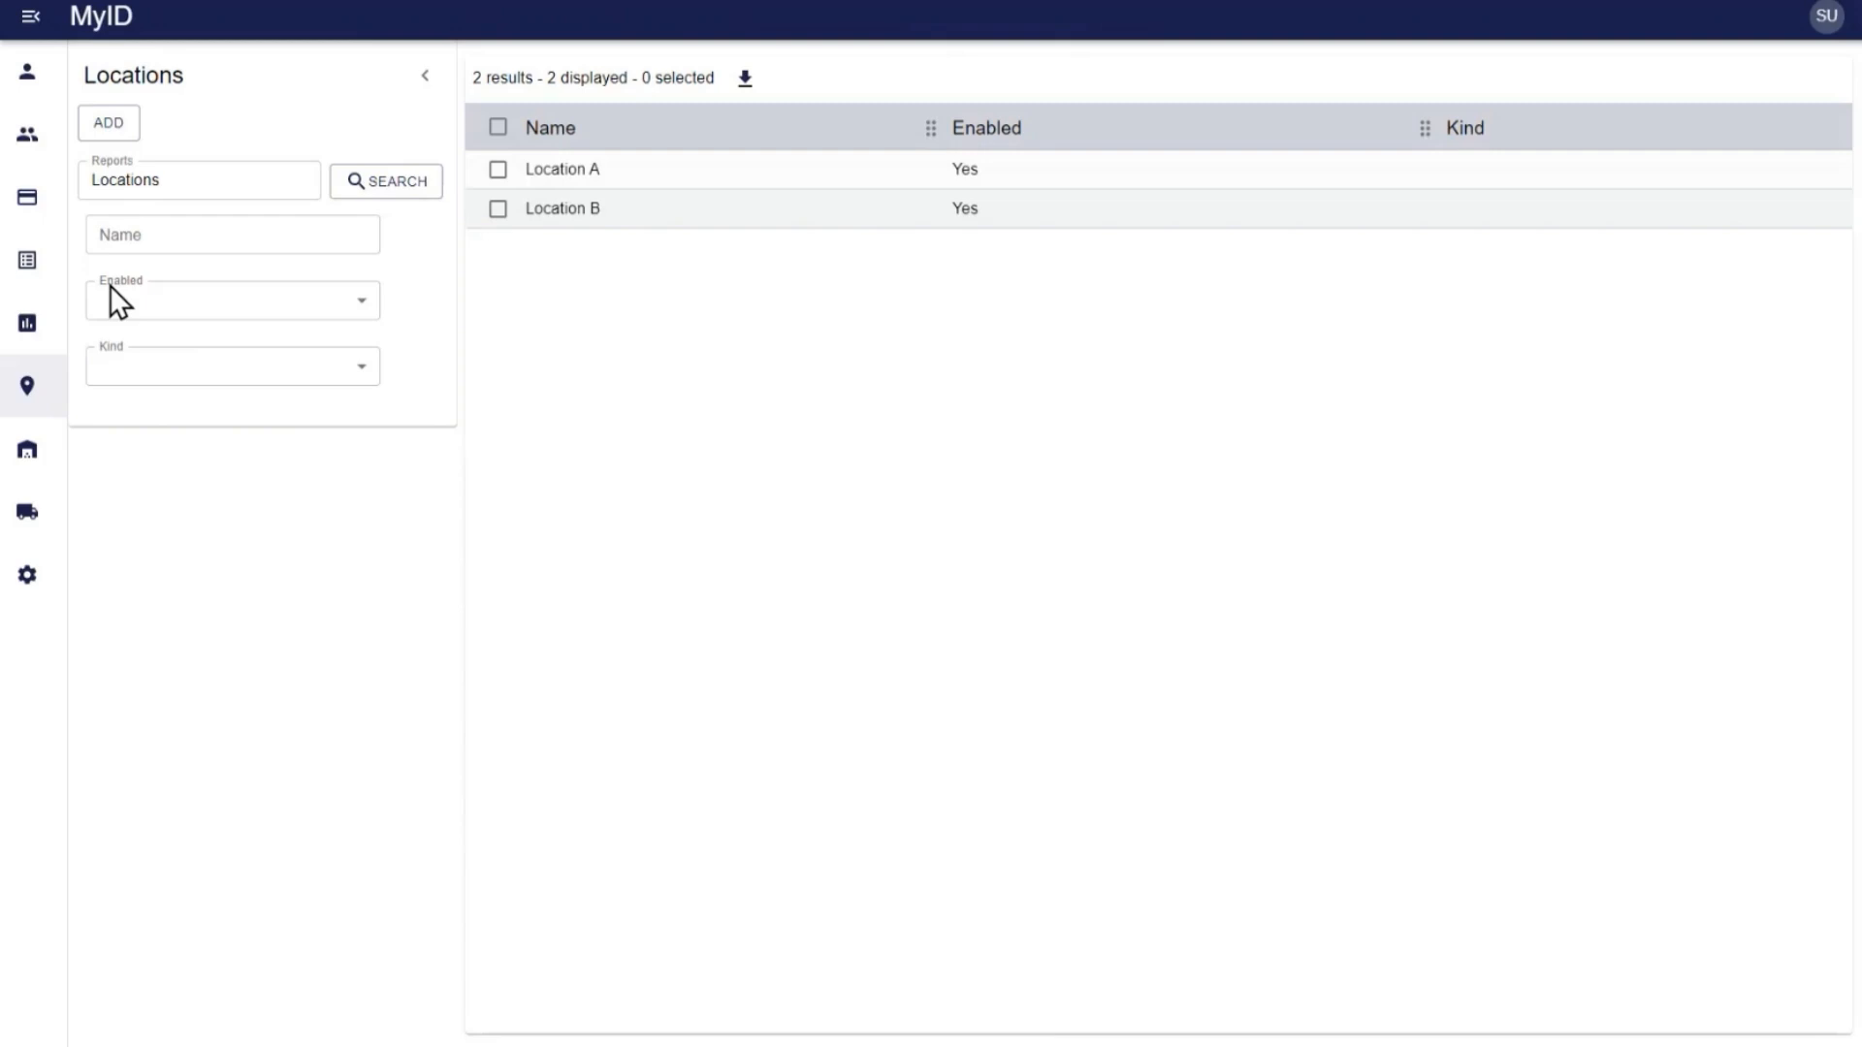
- Start a device import with serial numbers 100 to 200, prefix LocationDemo and suffix Card
mouse_move(37, 218)
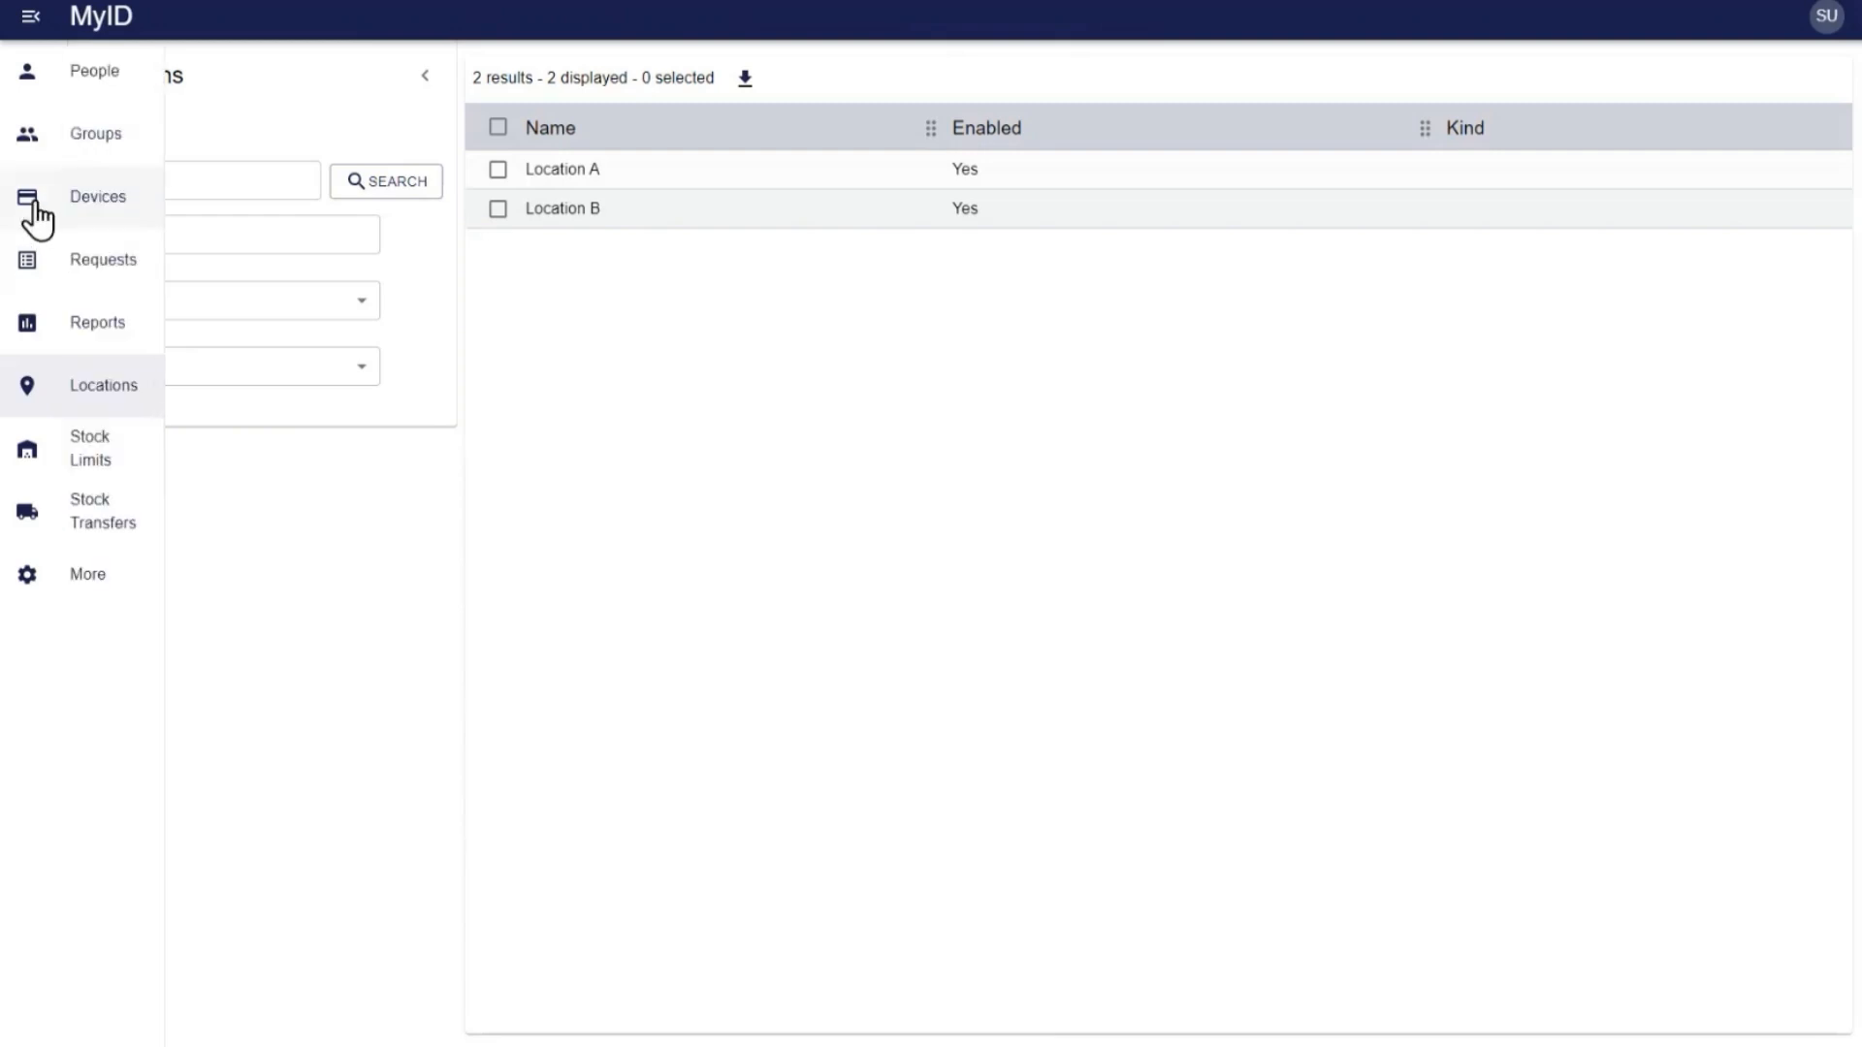
click(94, 216)
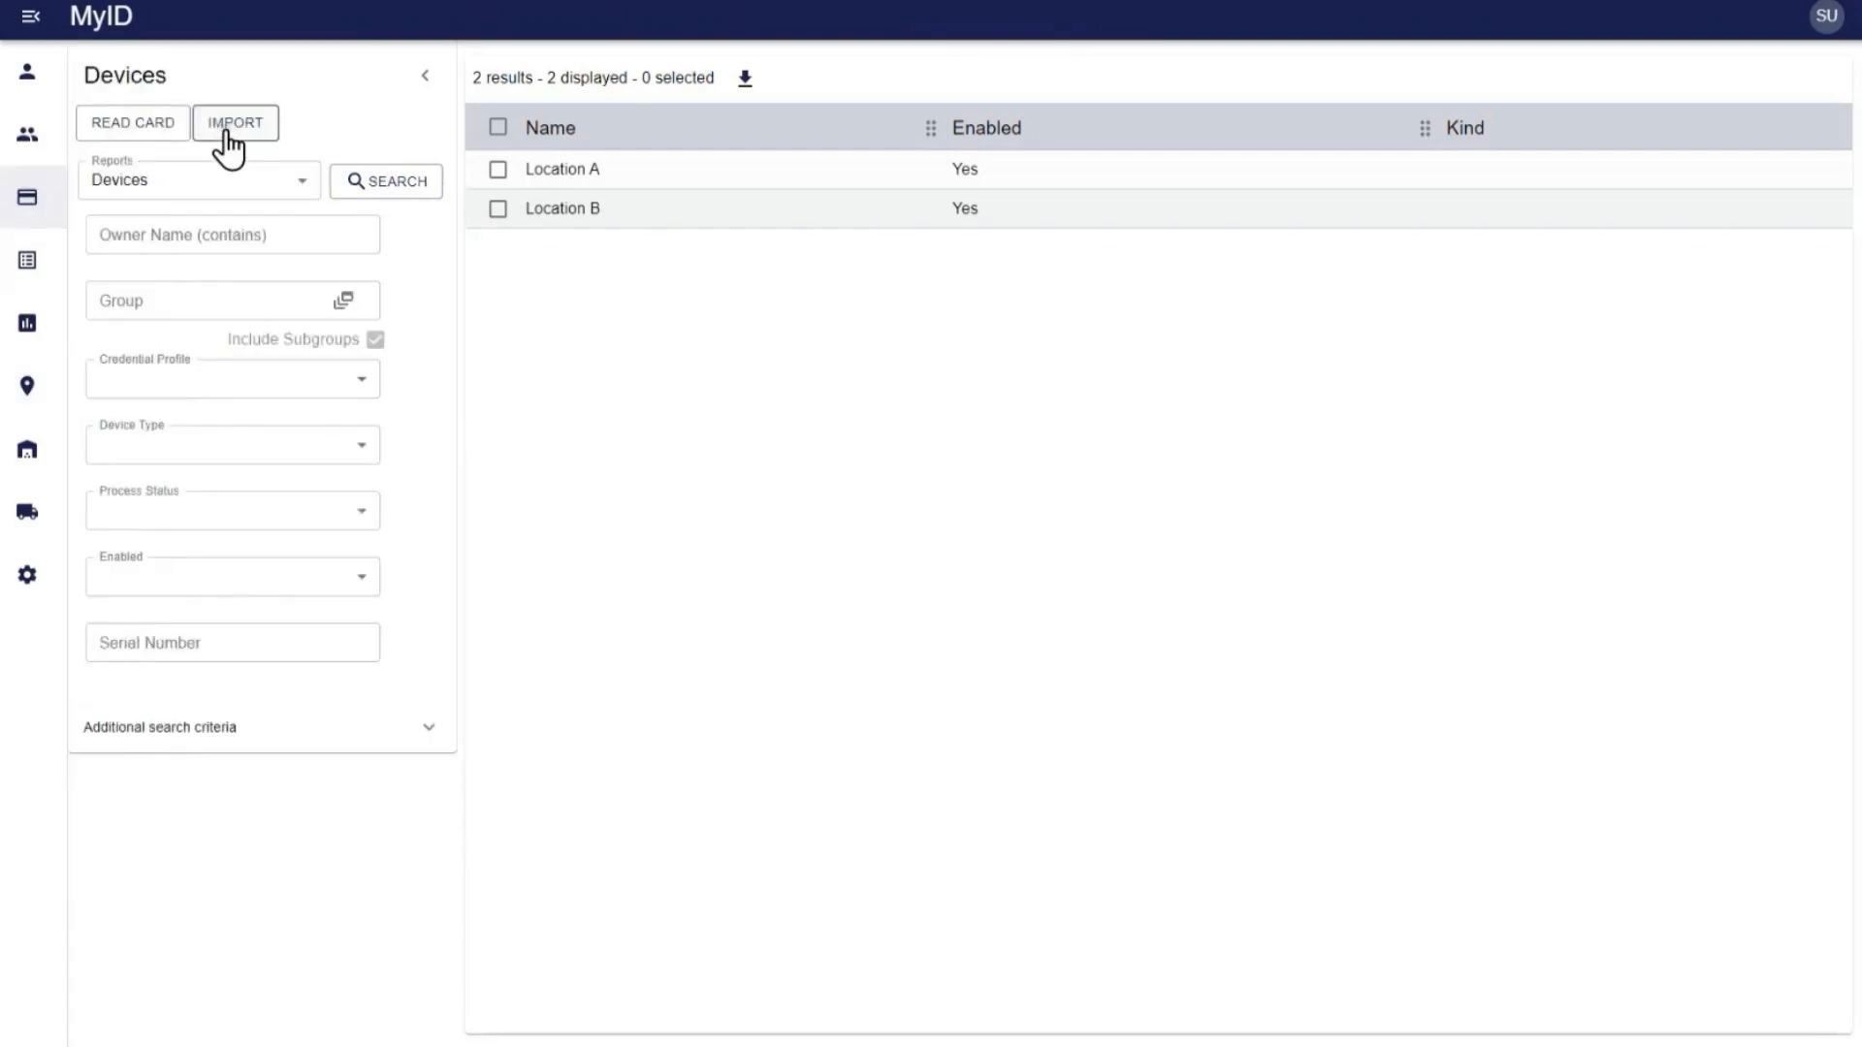
click(233, 136)
click(565, 210)
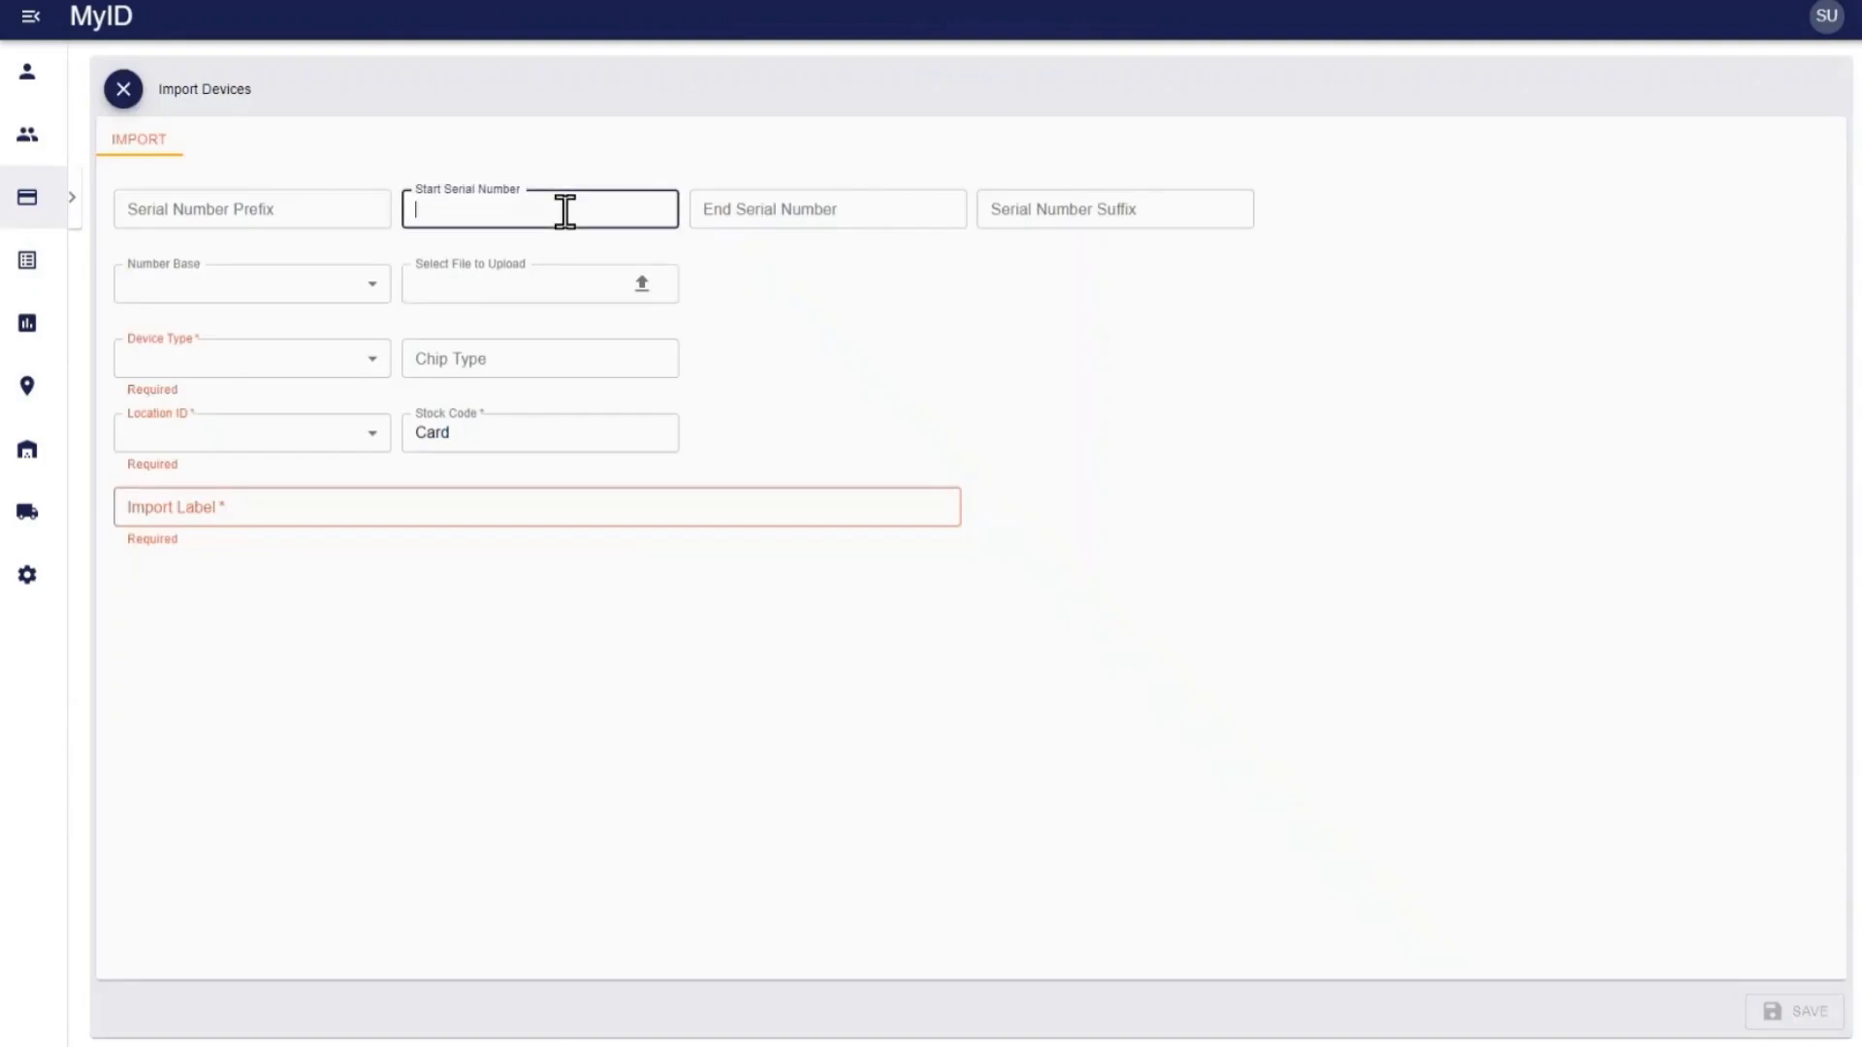
text(100)
click(743, 209)
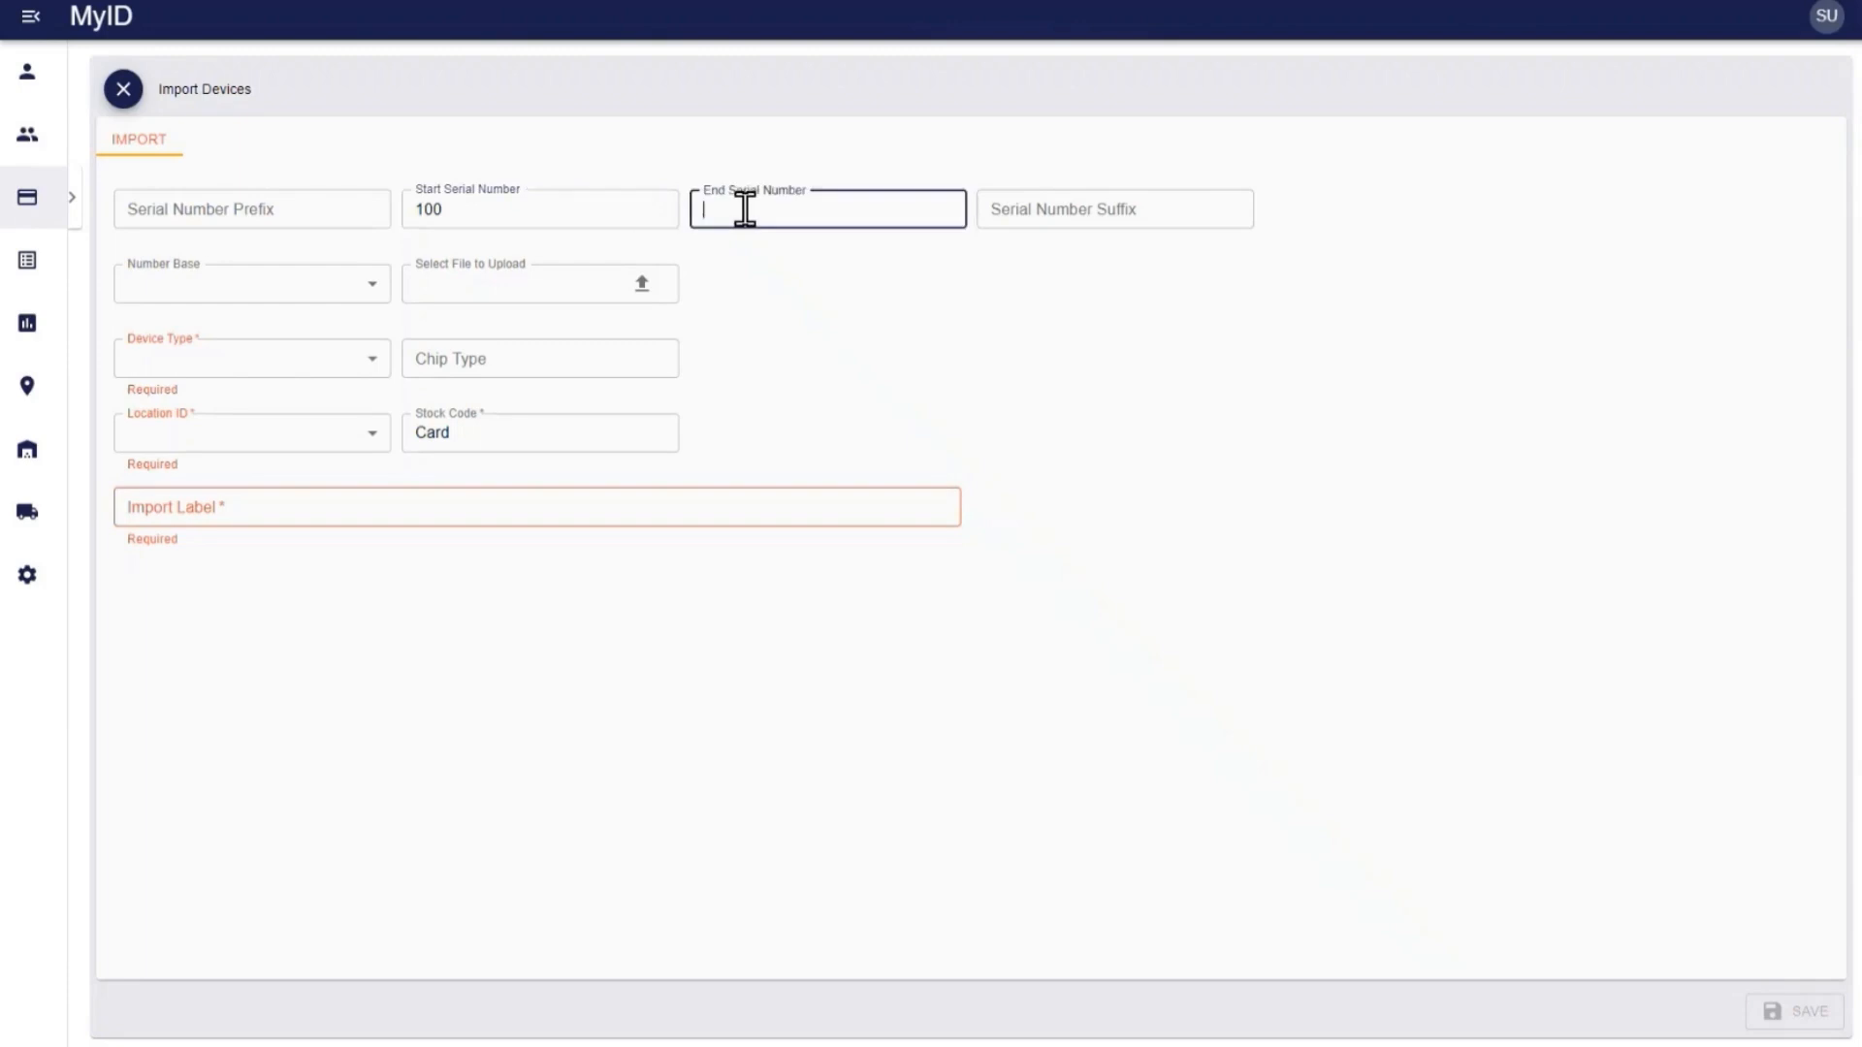
text(200)
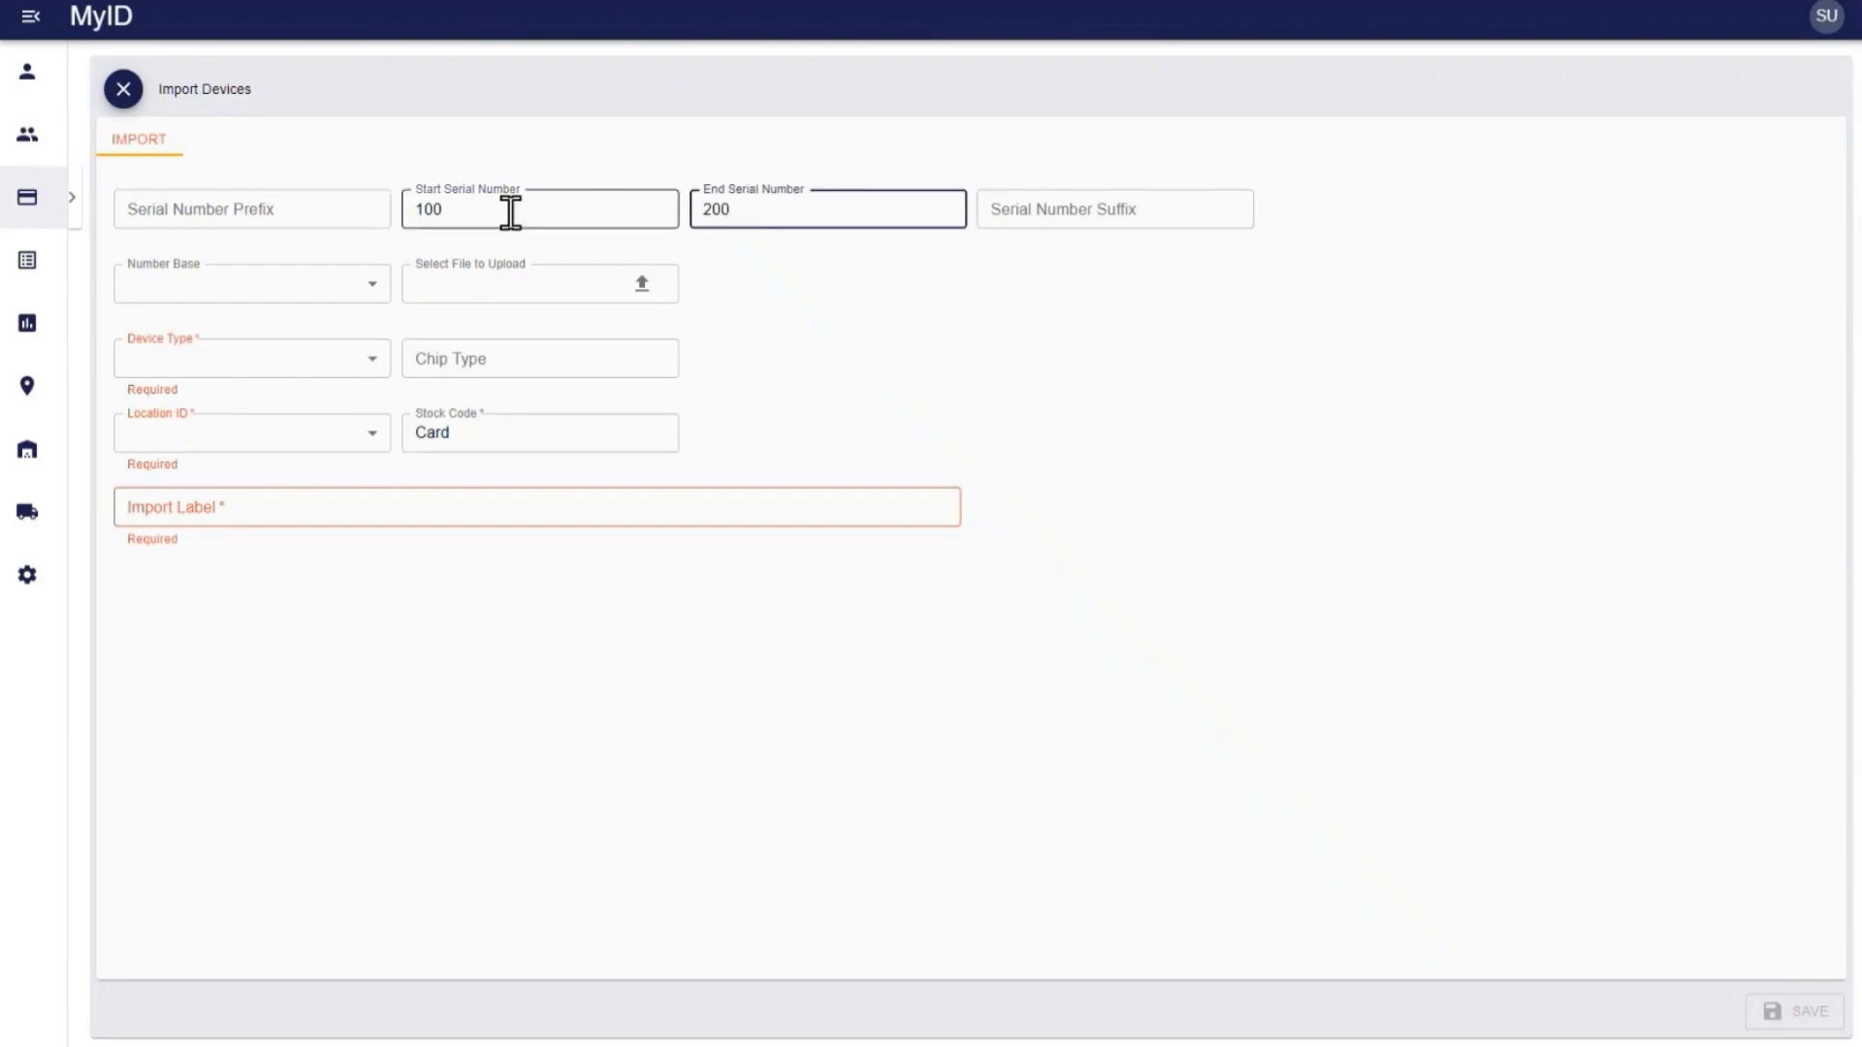
click(373, 207)
text(LocationDemo)
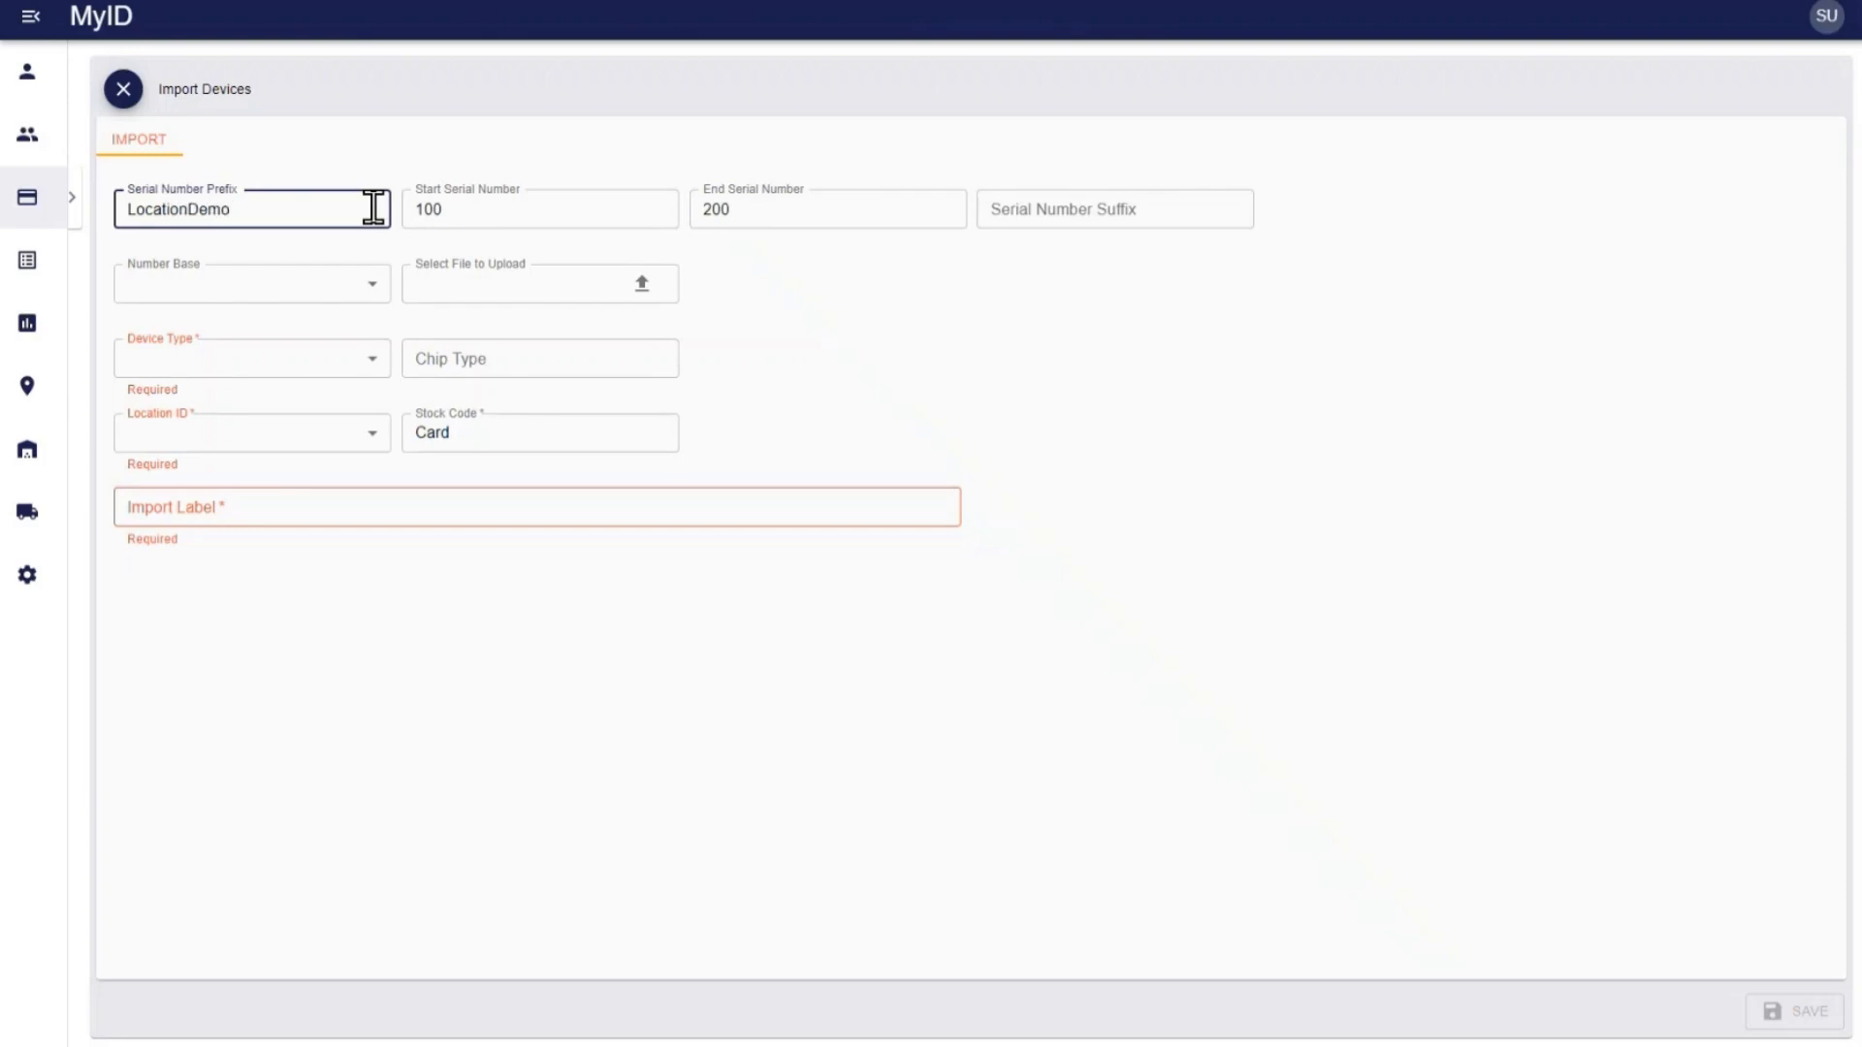
click(1155, 208)
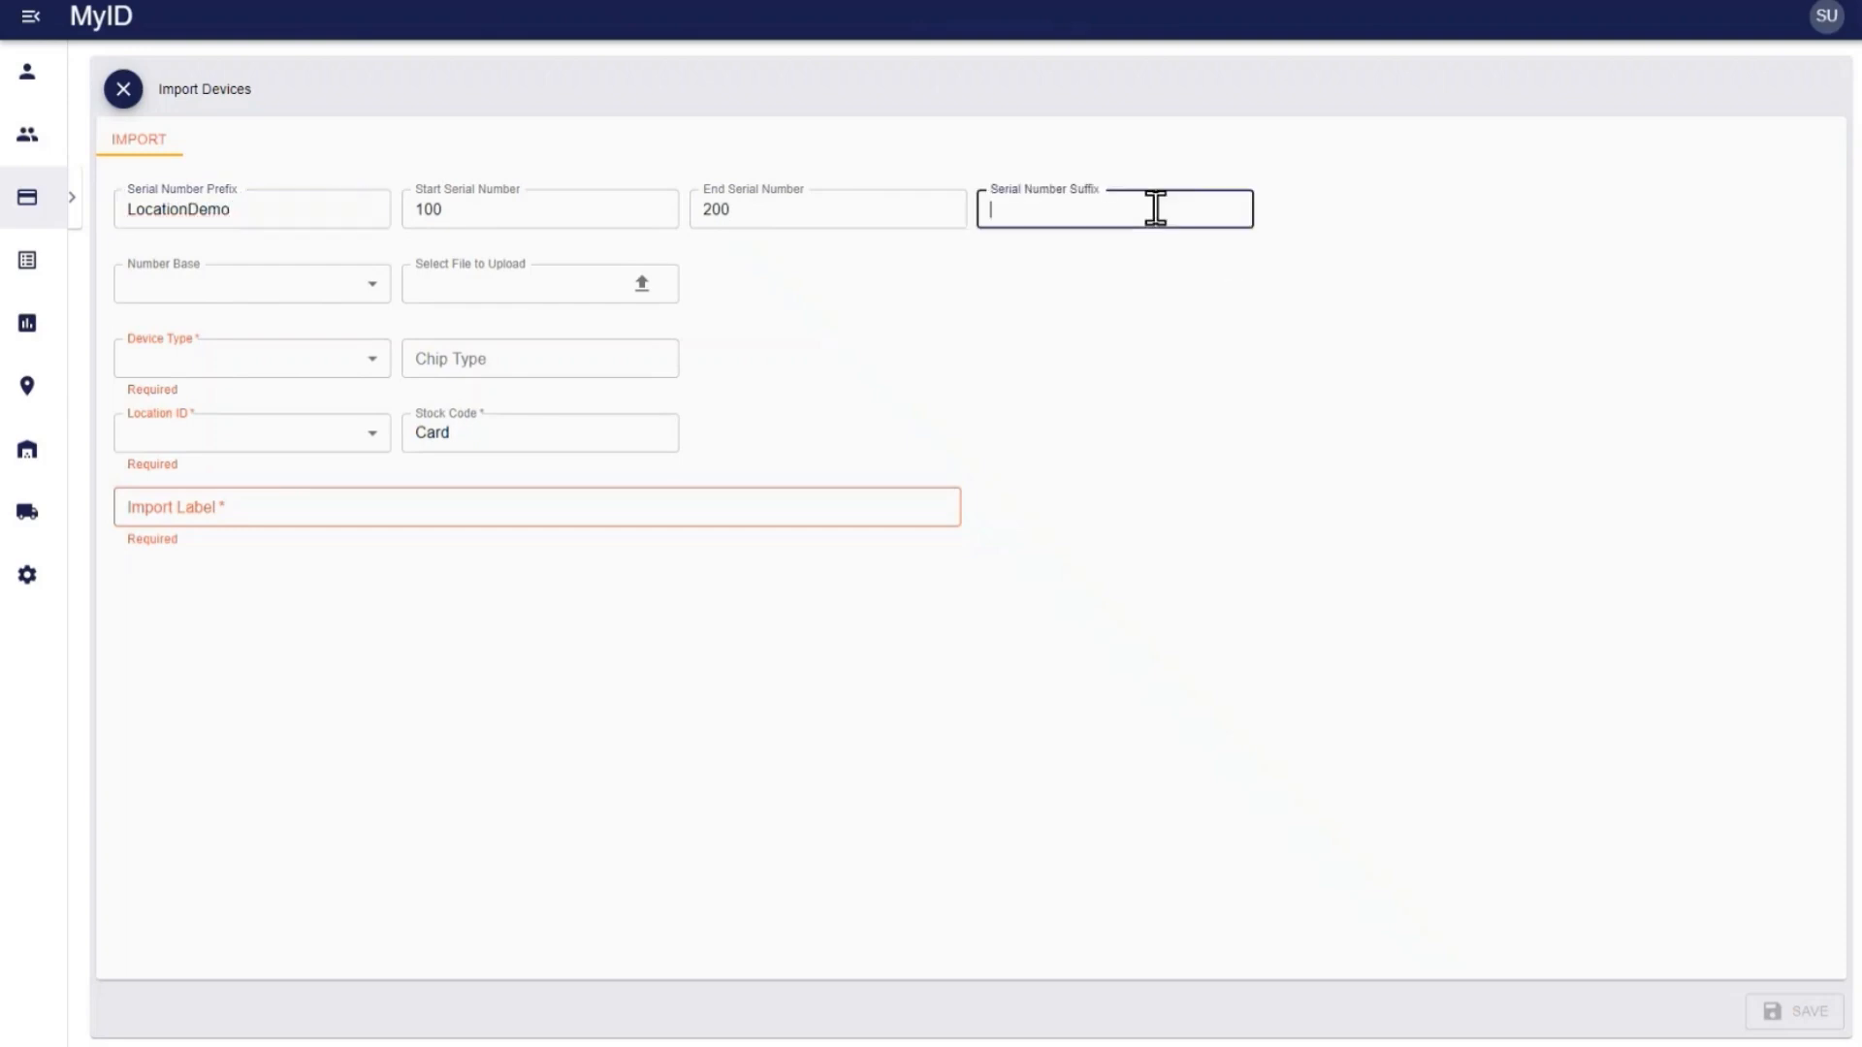
text(Card)
- Set the import's device type to Axalto, location to Location A and import label to LocationDemo, and save the import request
click(307, 376)
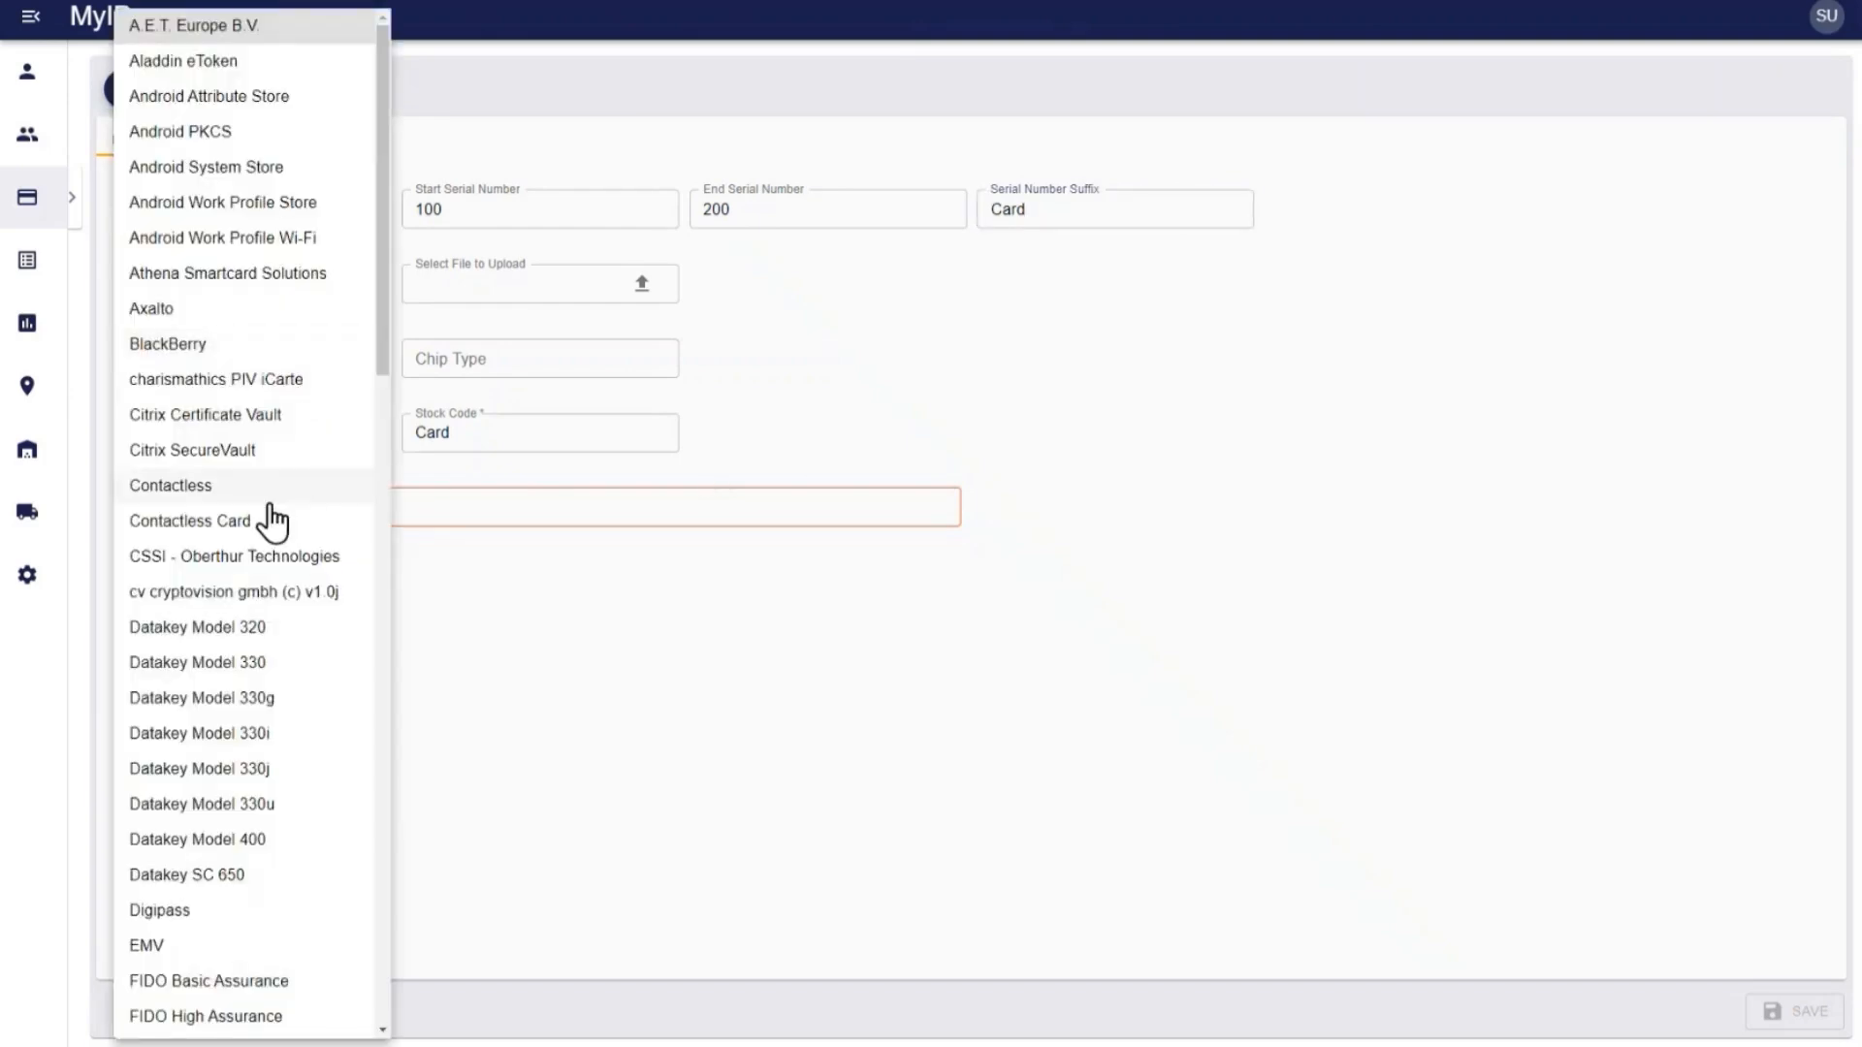
click(217, 308)
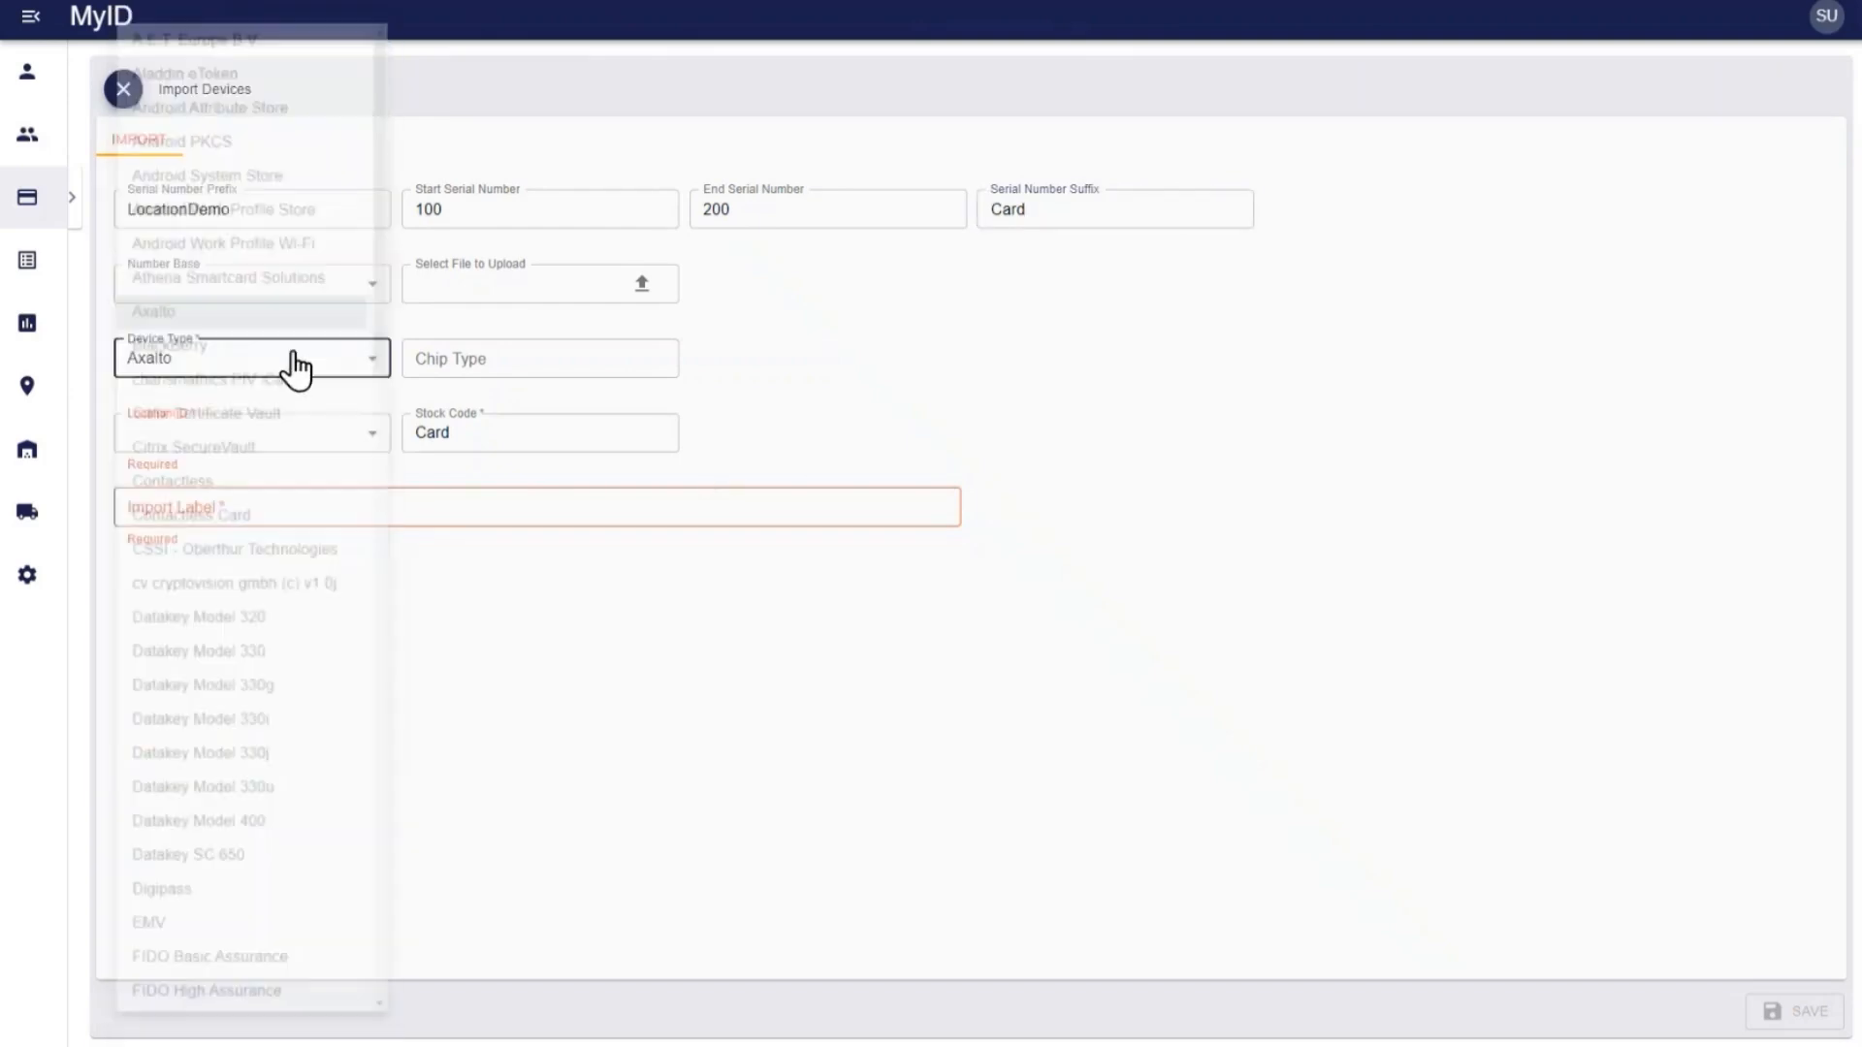
click(247, 436)
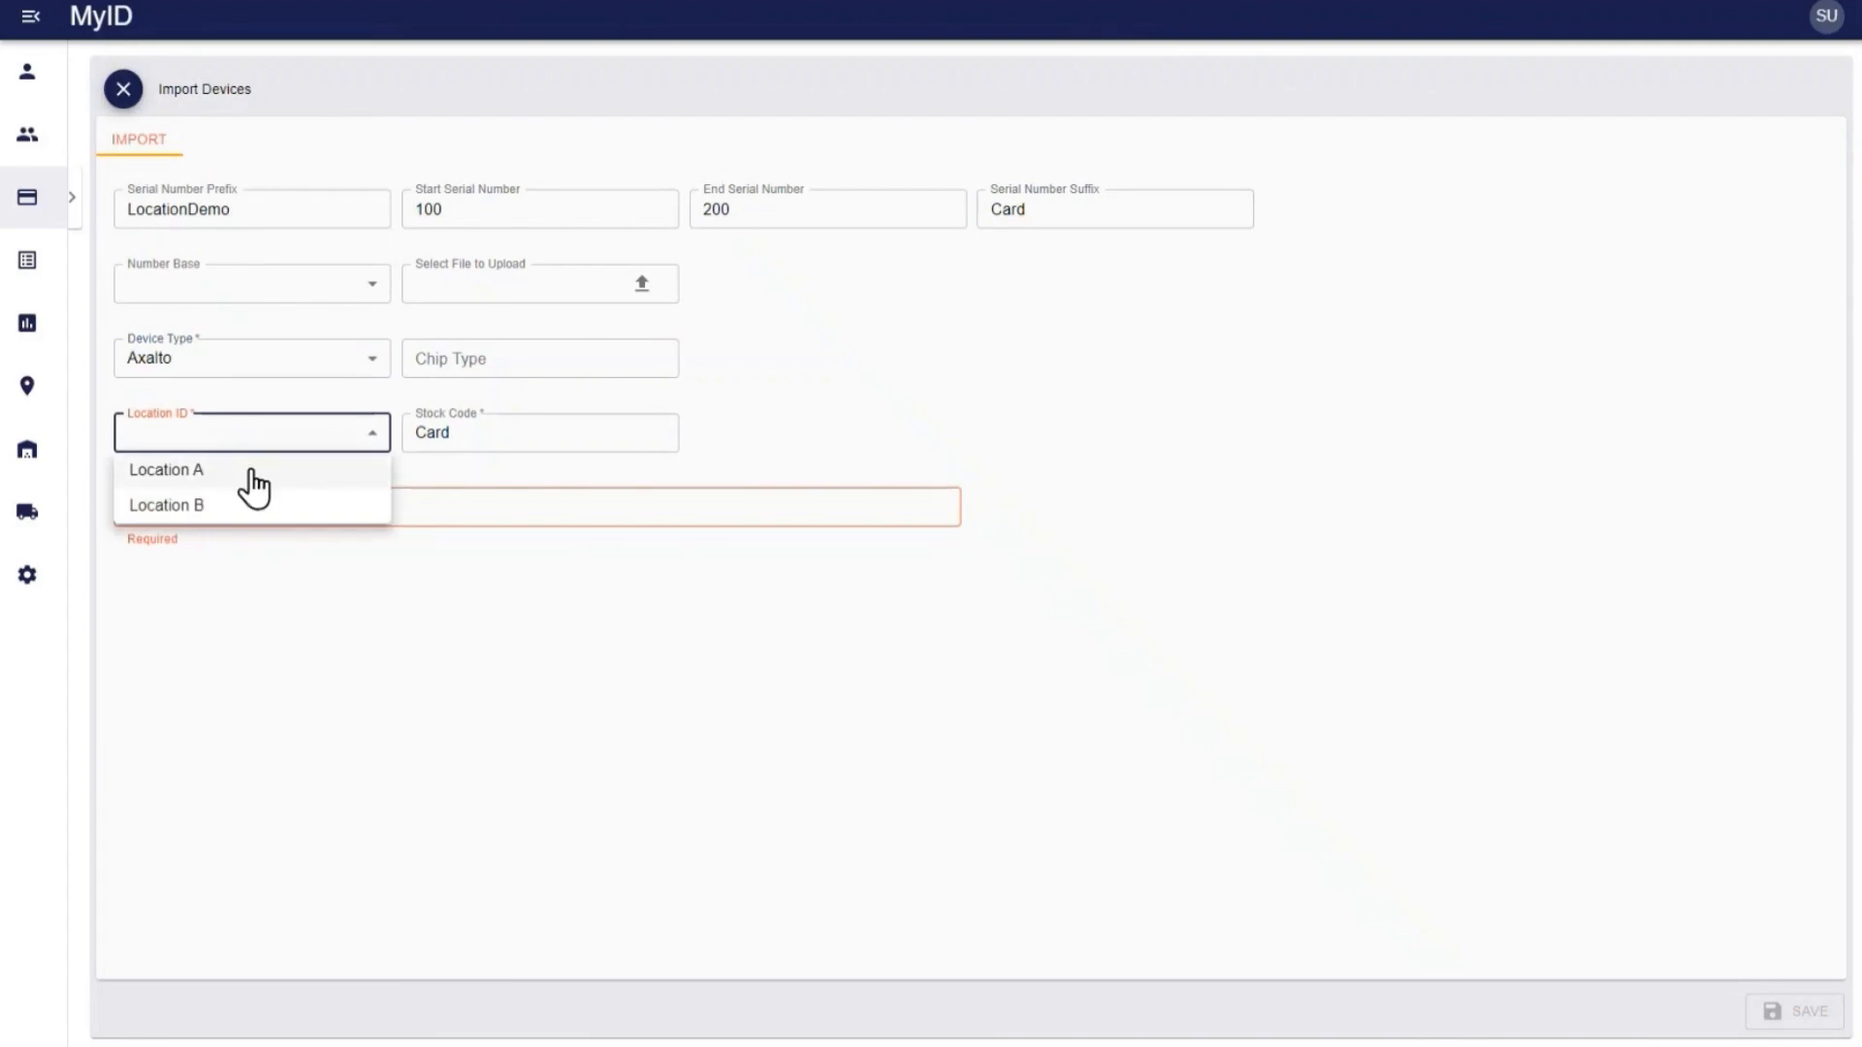
click(254, 476)
click(259, 514)
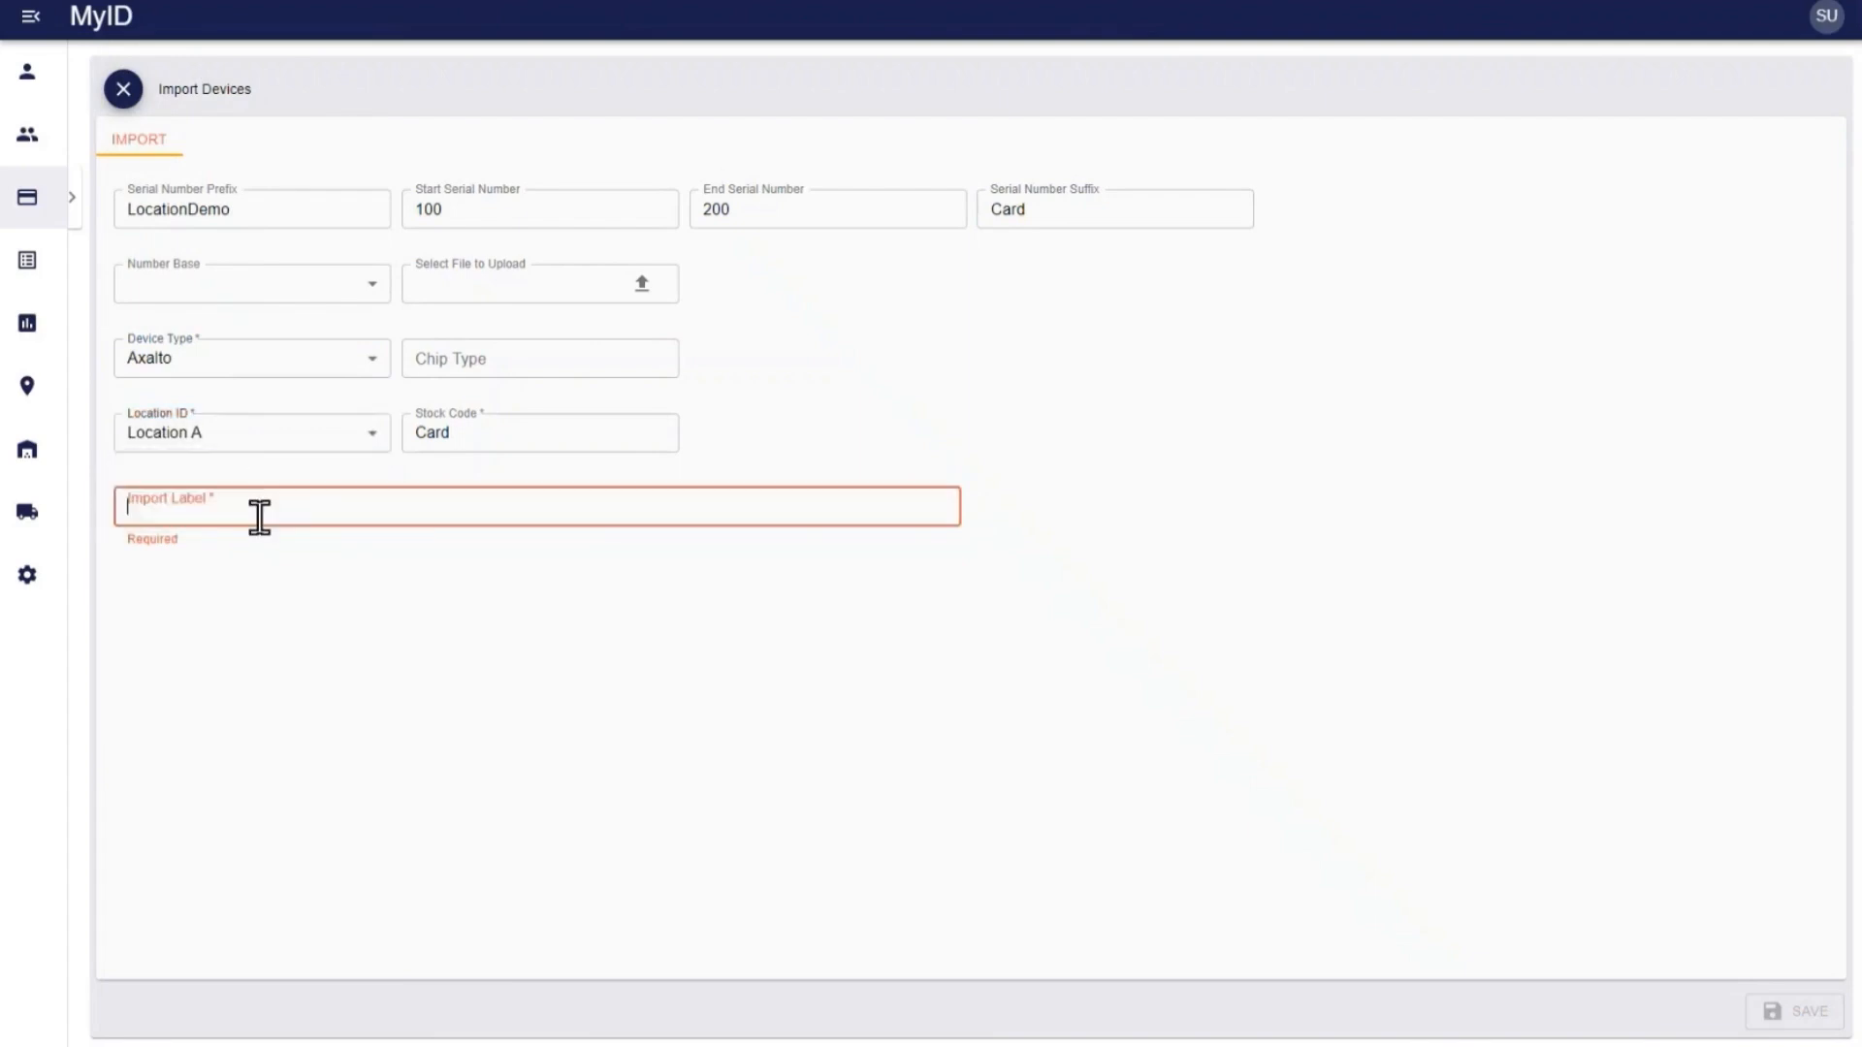
text(LocationDemo)
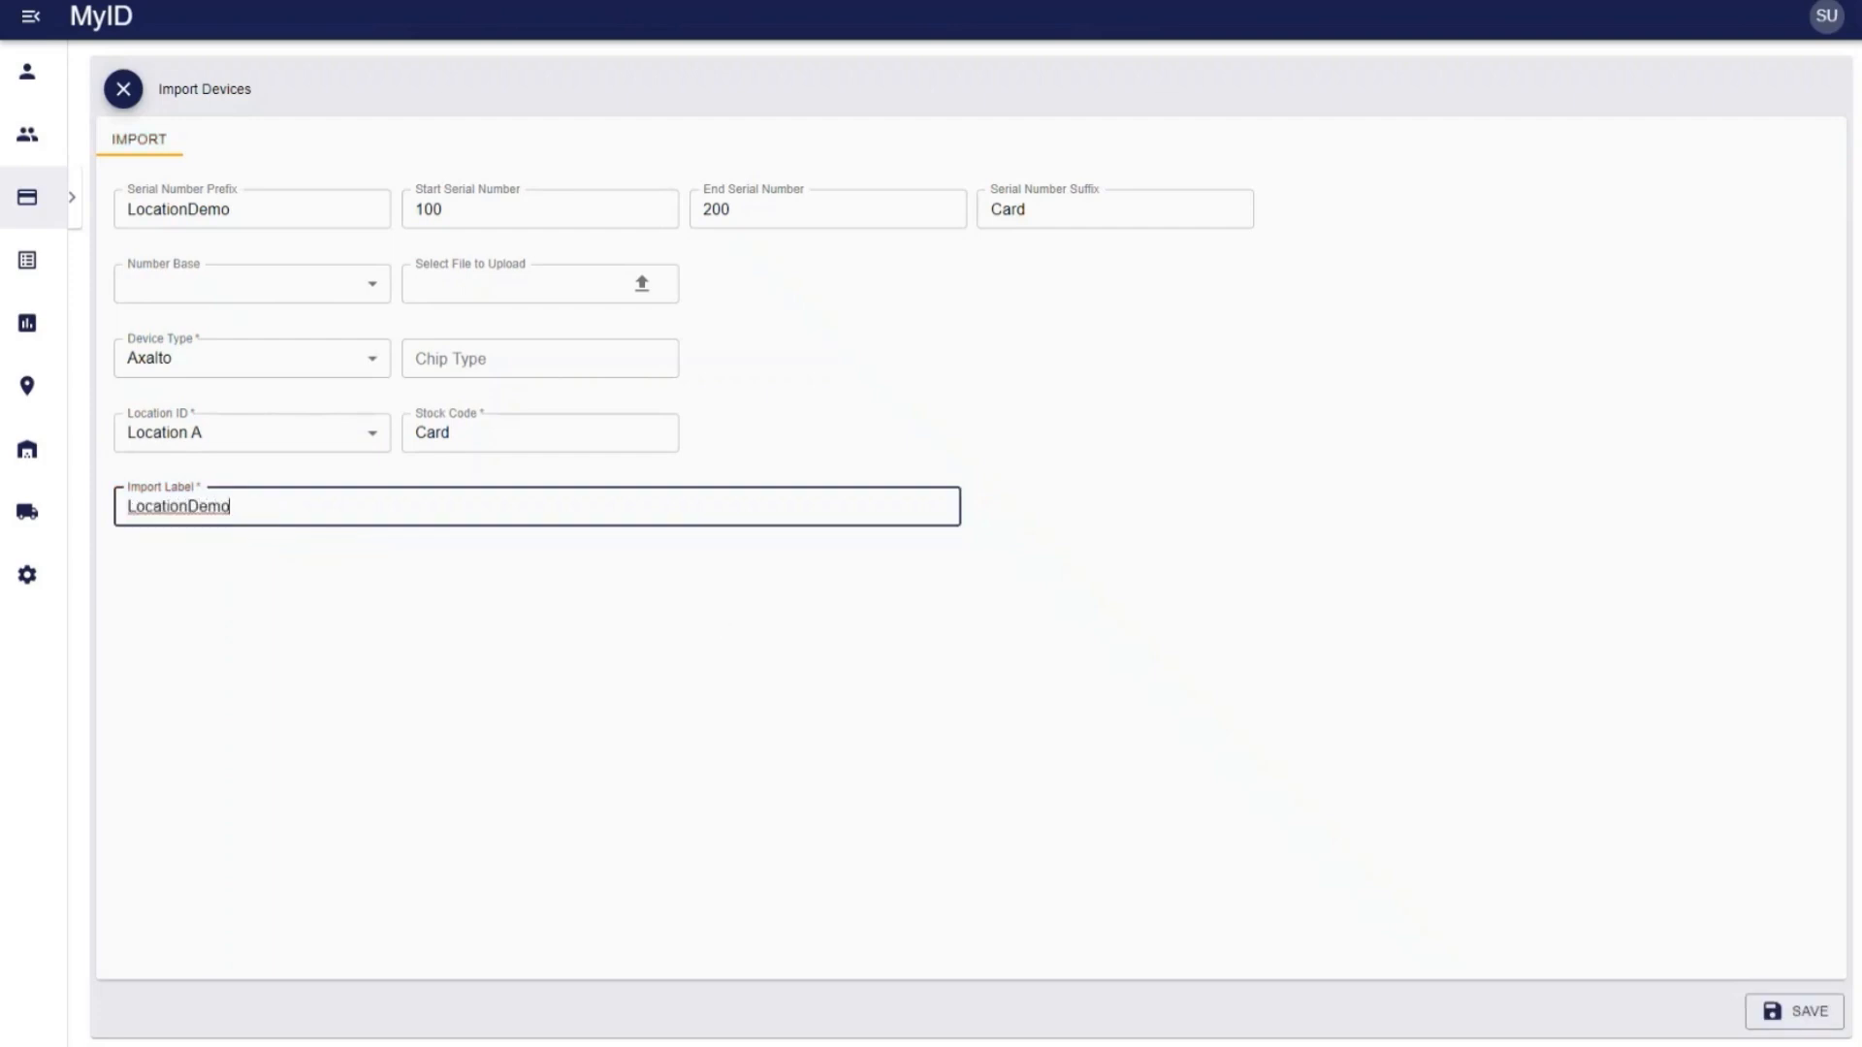
click(1811, 1014)
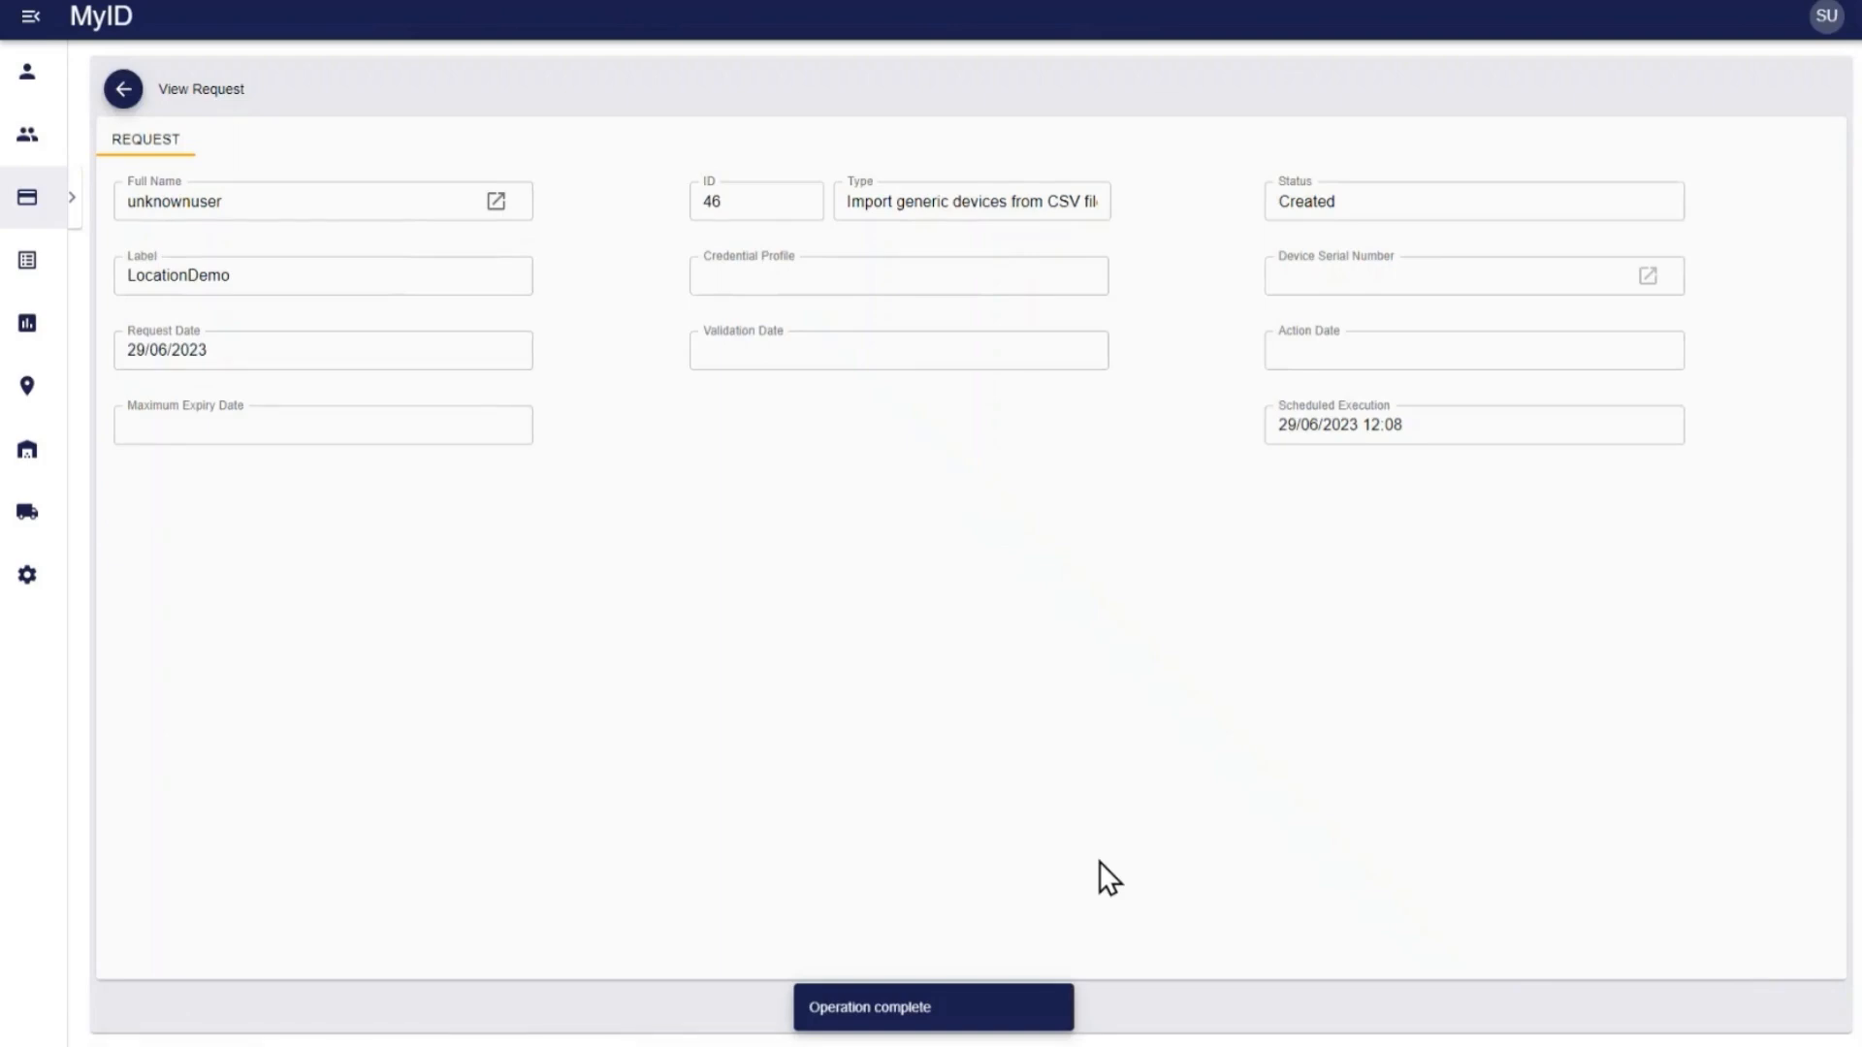
- Search all devices and open the LocationDemo100Card device to check its assigned location
click(39, 212)
click(377, 194)
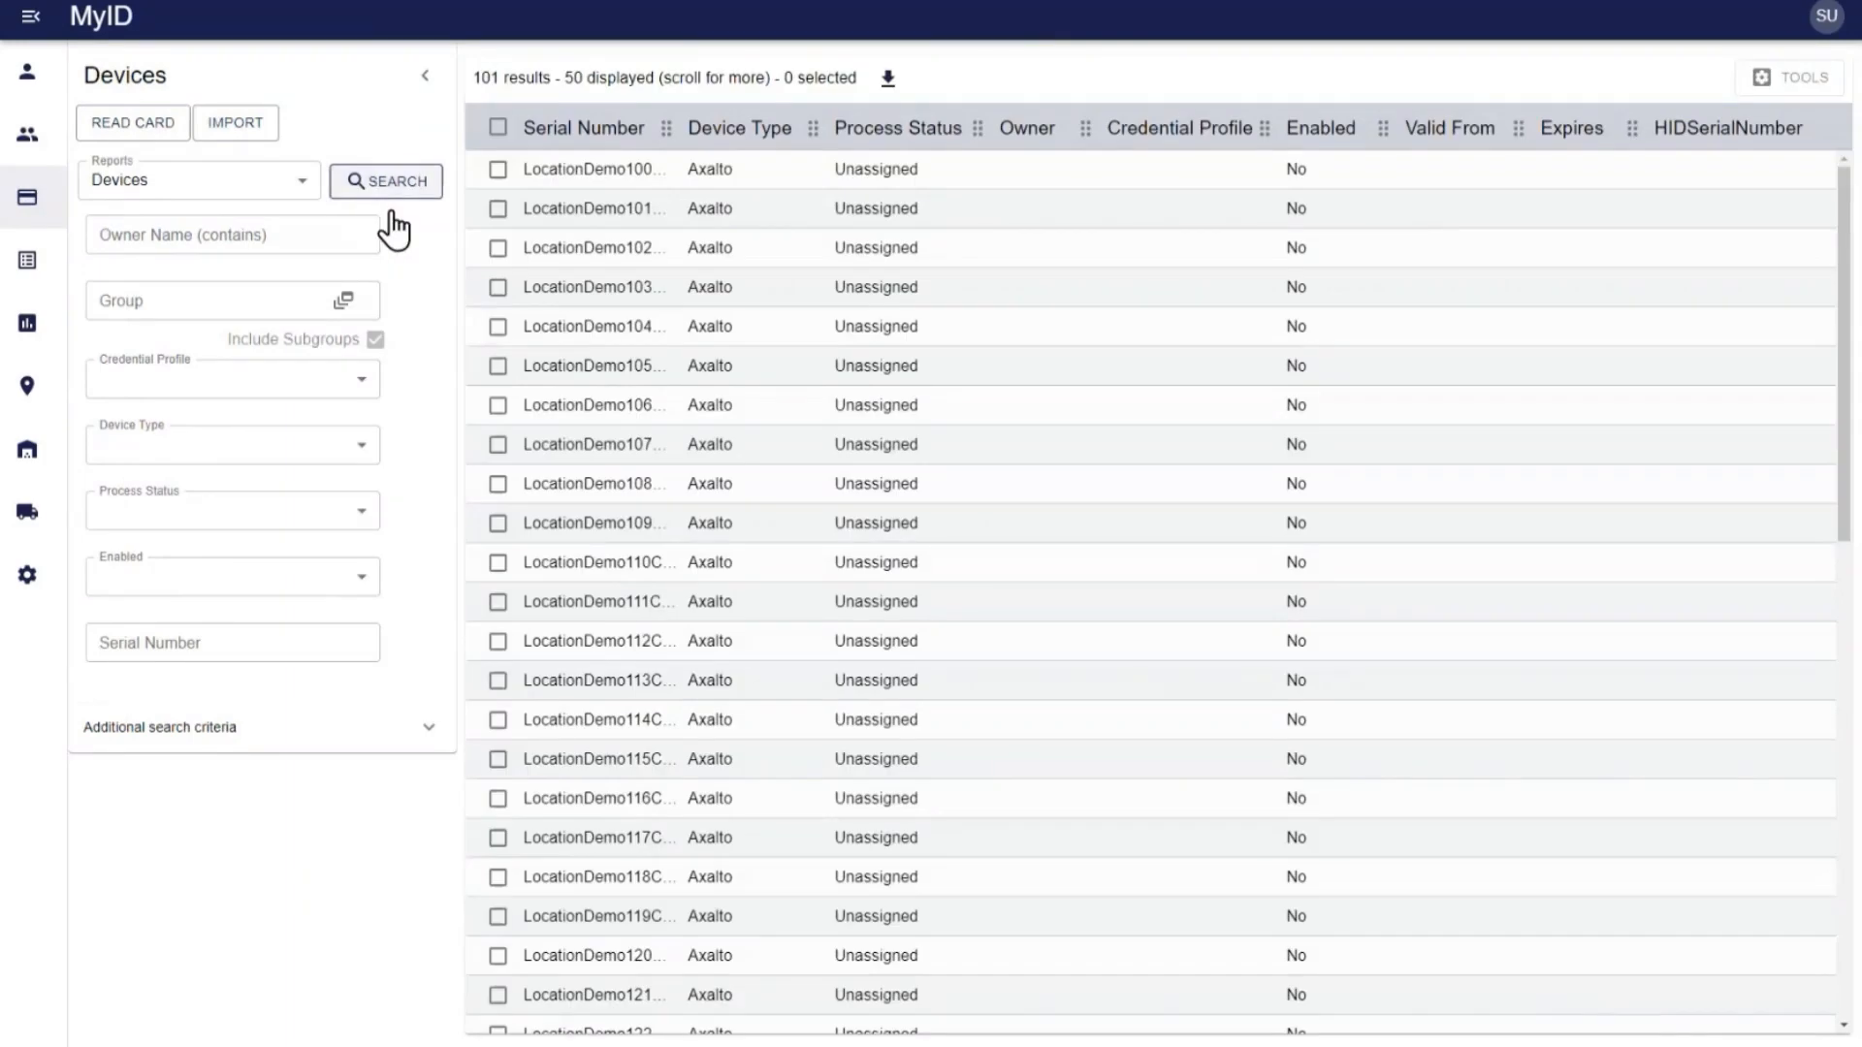
scroll(748, 950, down, 5)
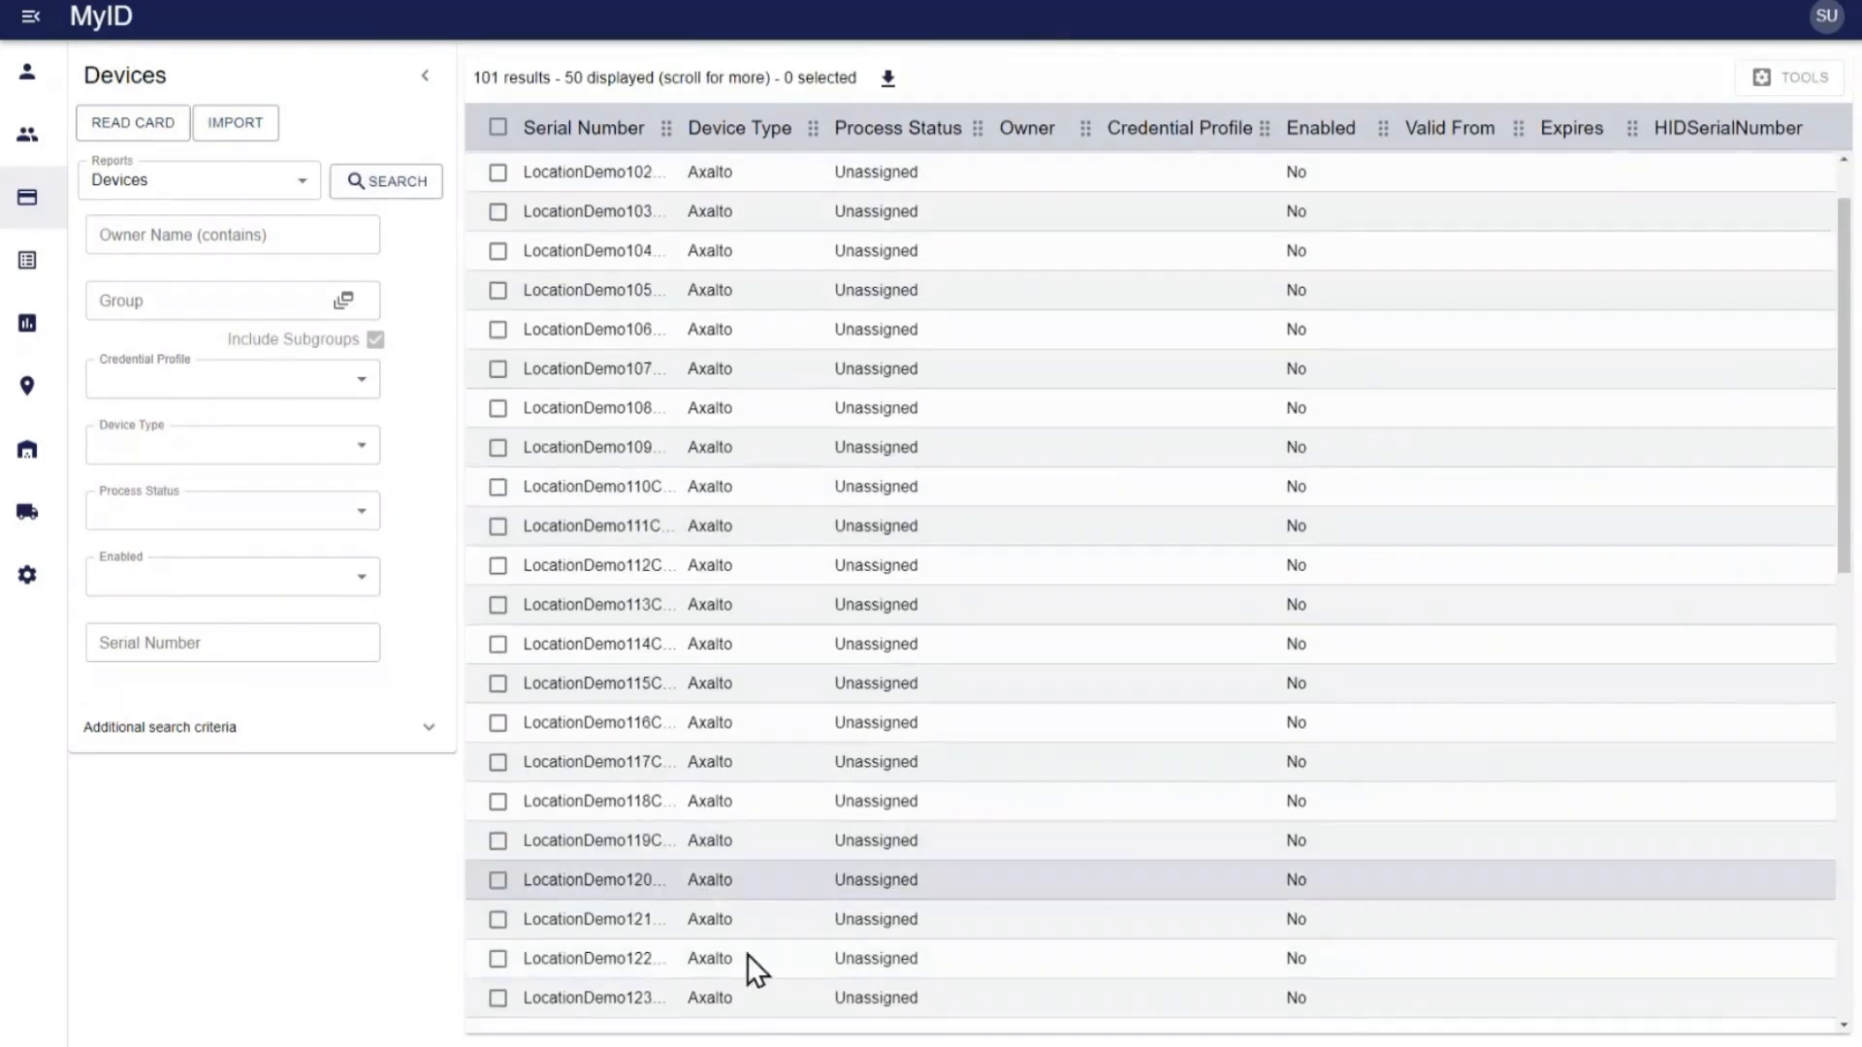
scroll(748, 947, up, 5)
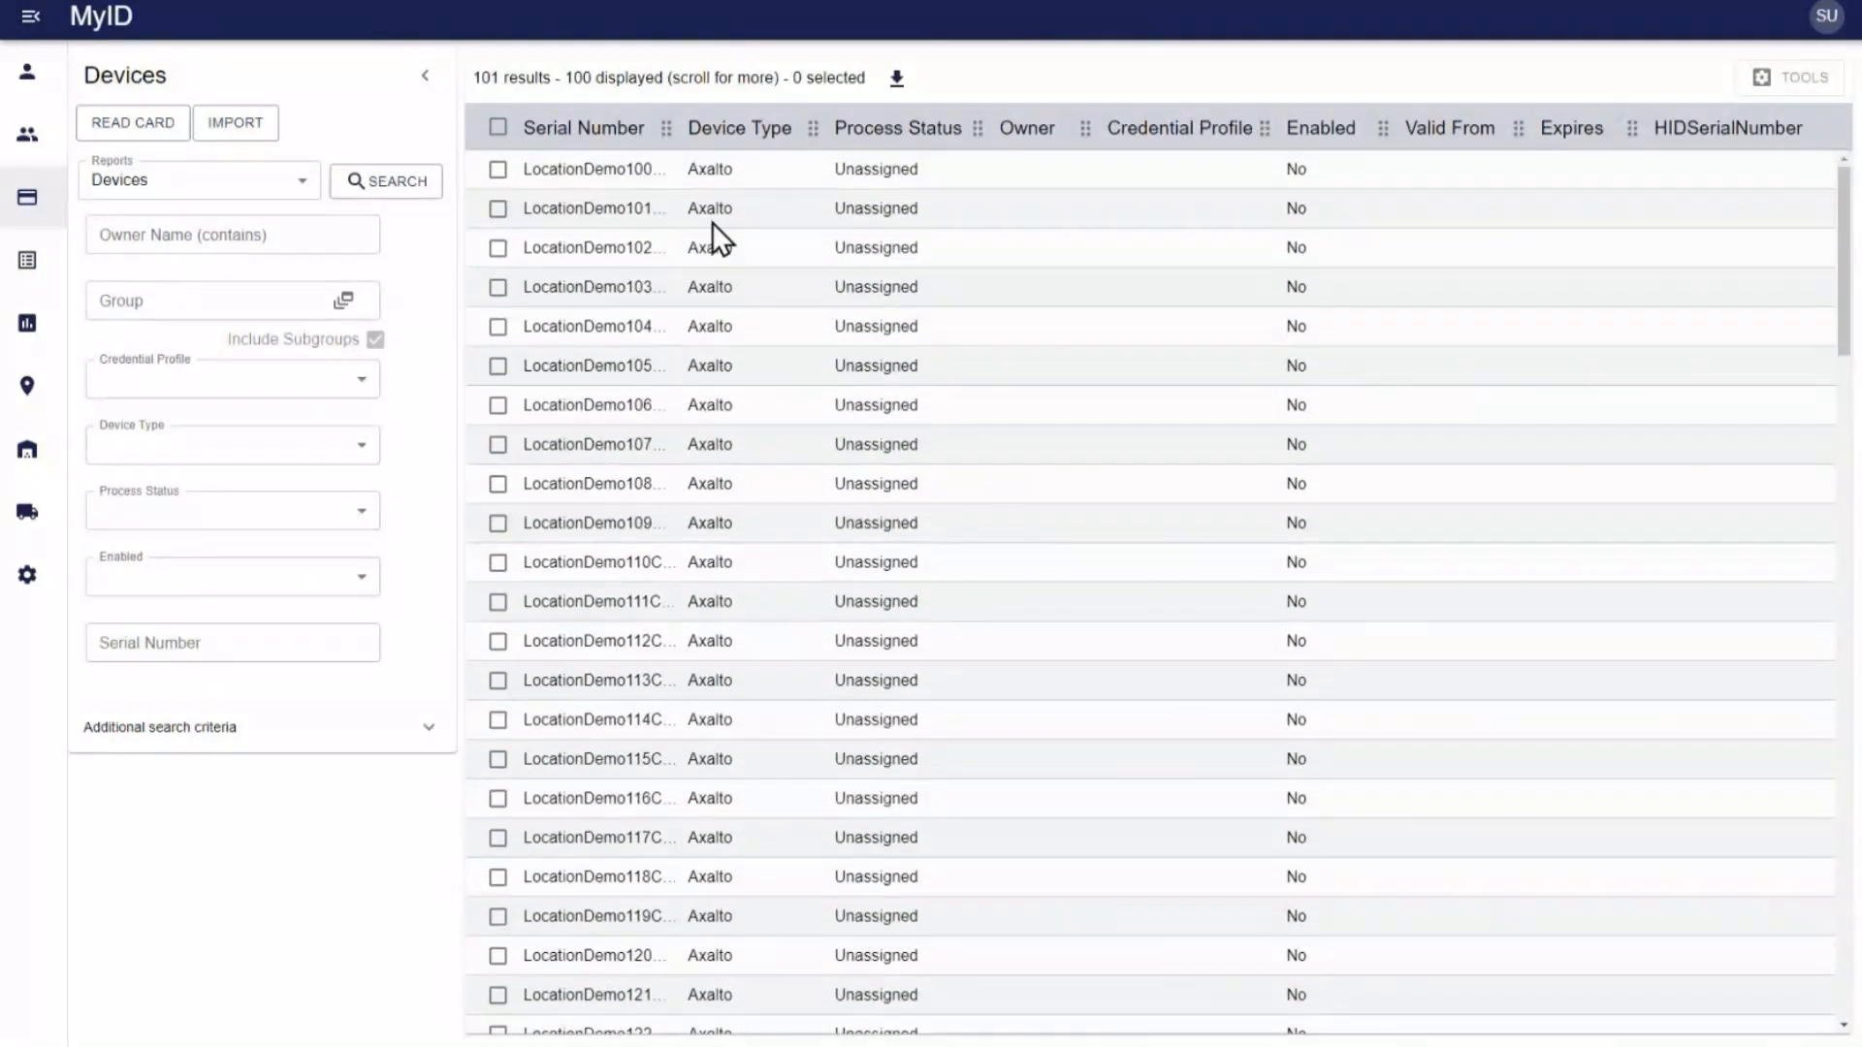
click(707, 176)
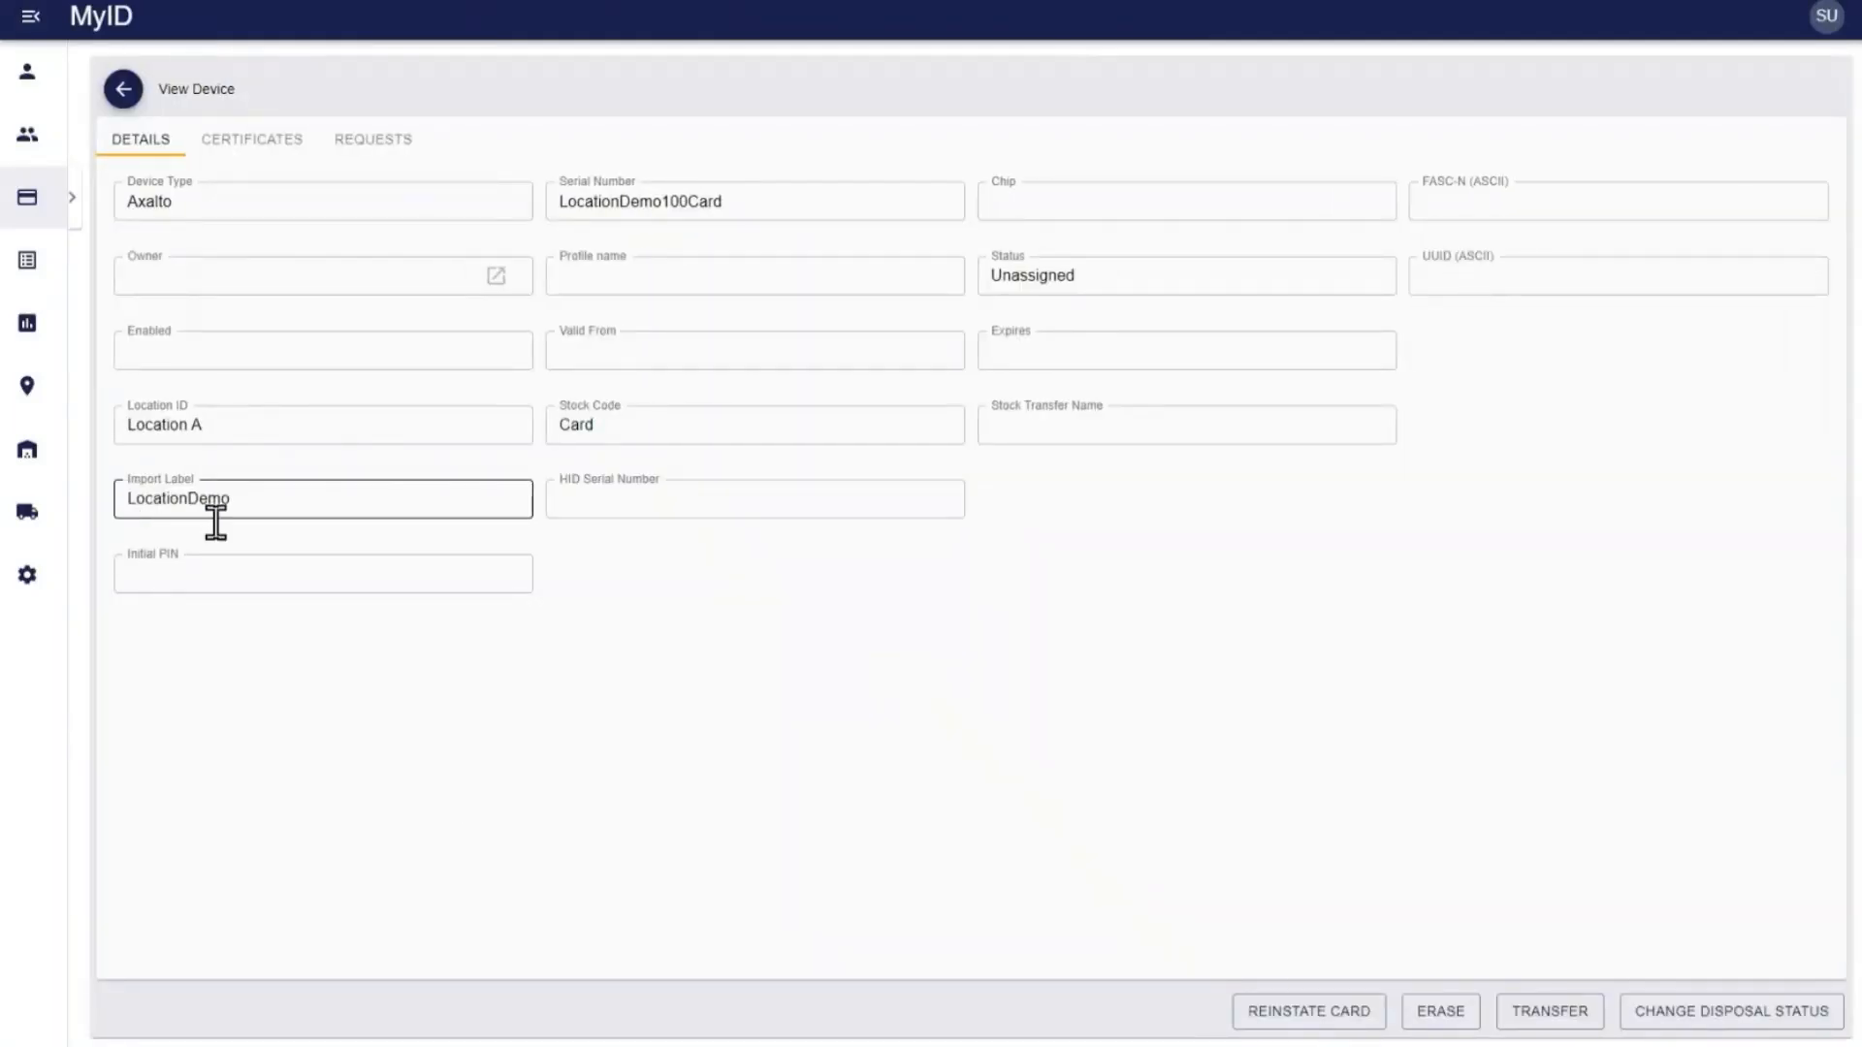
click(254, 424)
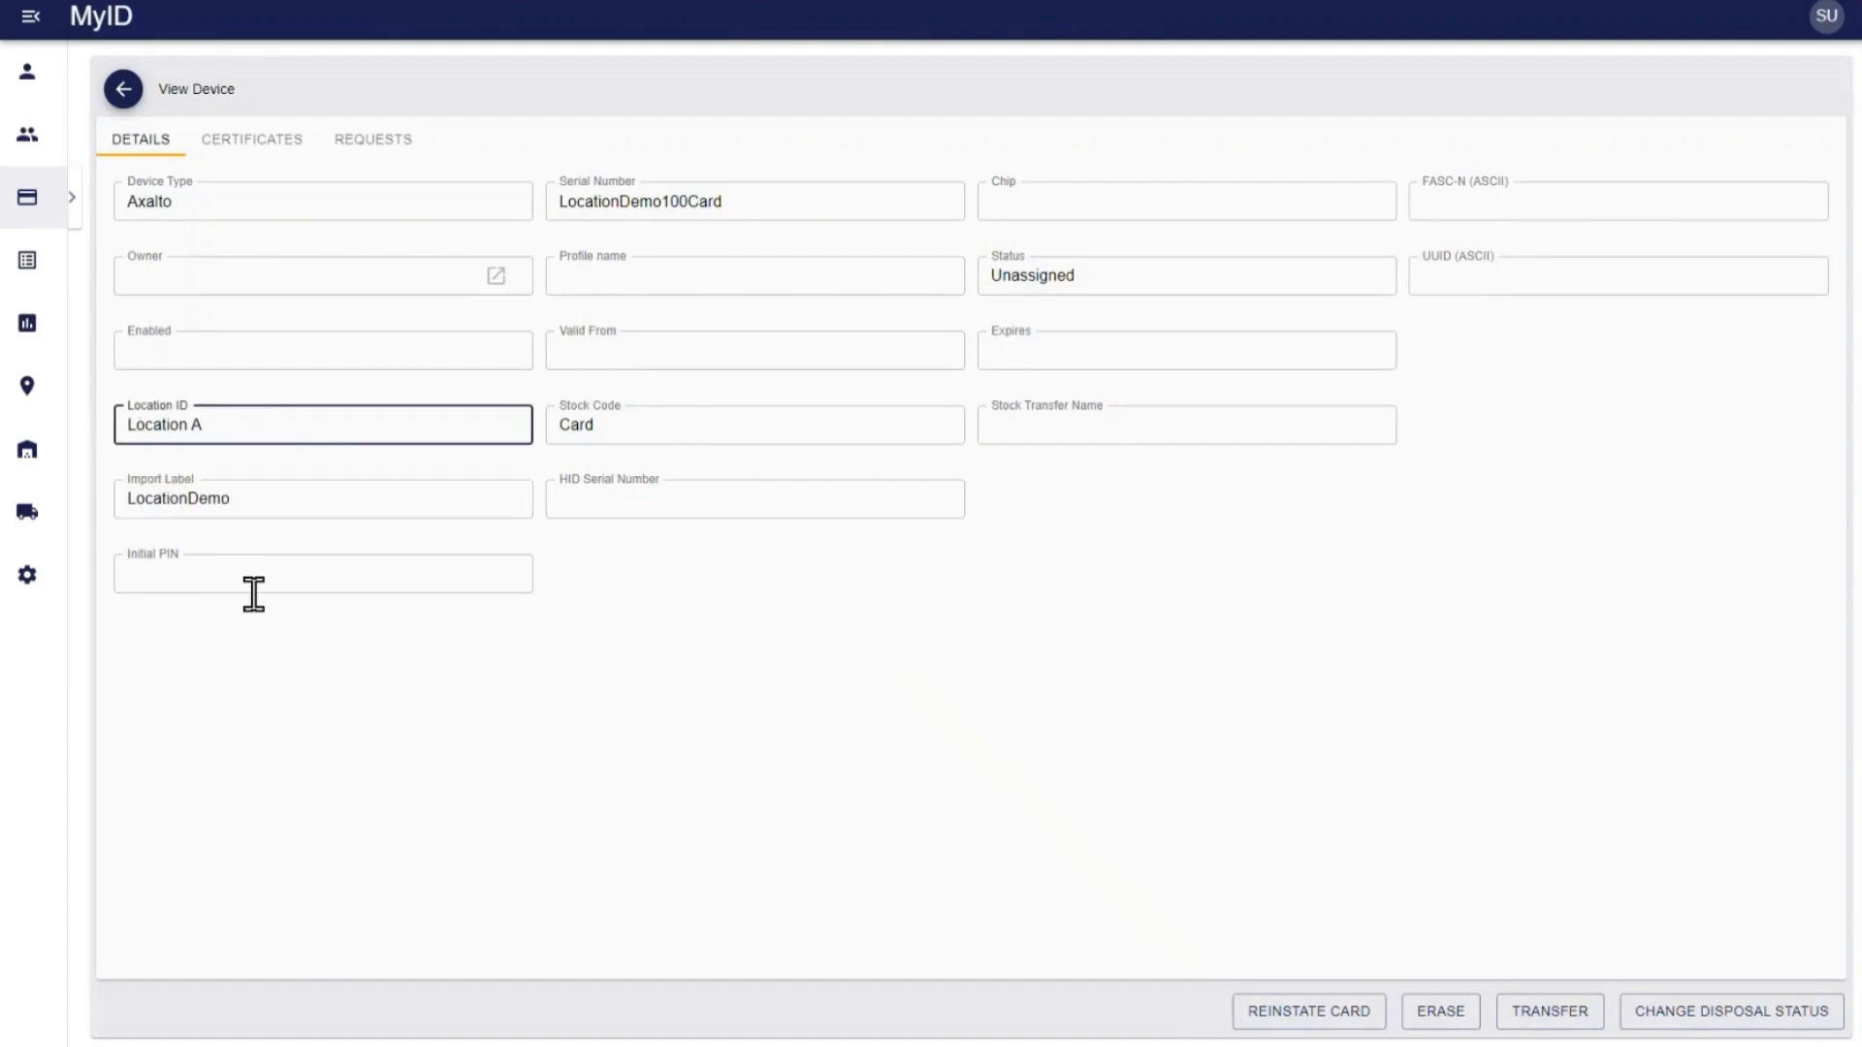
- Search the locations again and open the record of Location B
mouse_move(41, 453)
click(115, 456)
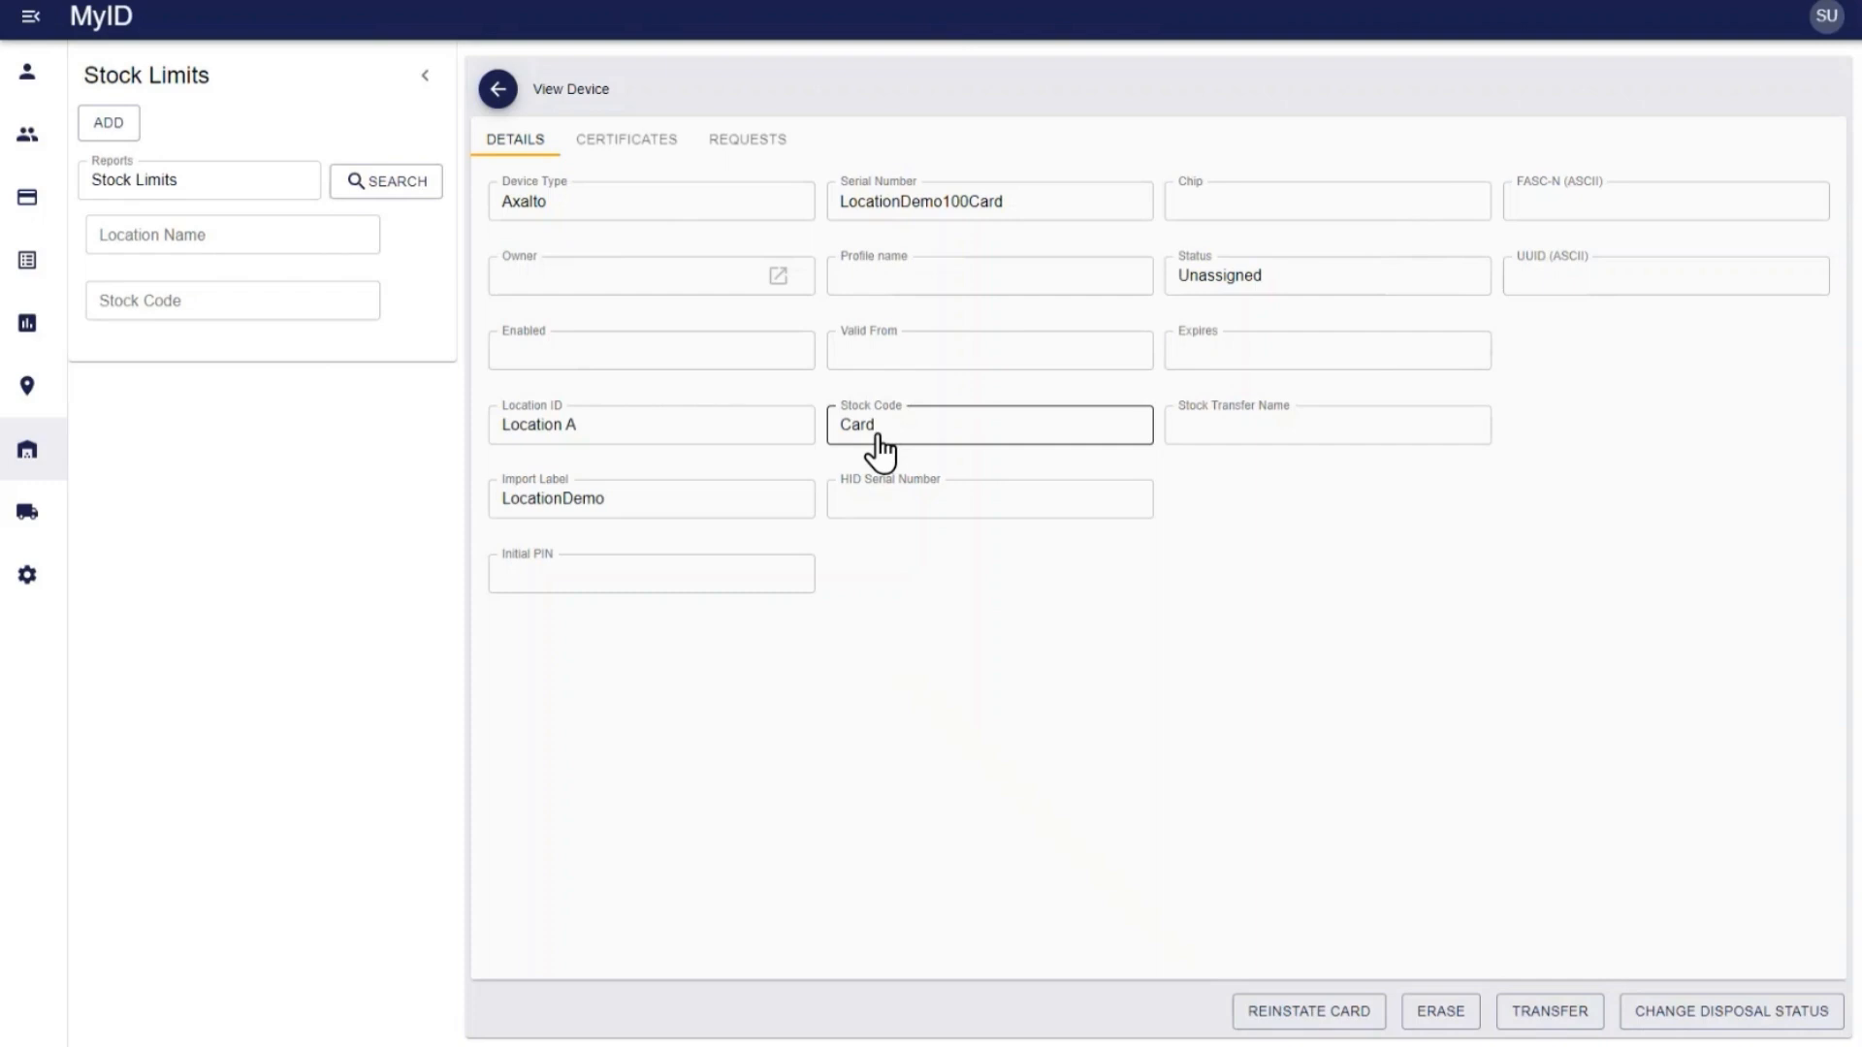
mouse_move(47, 470)
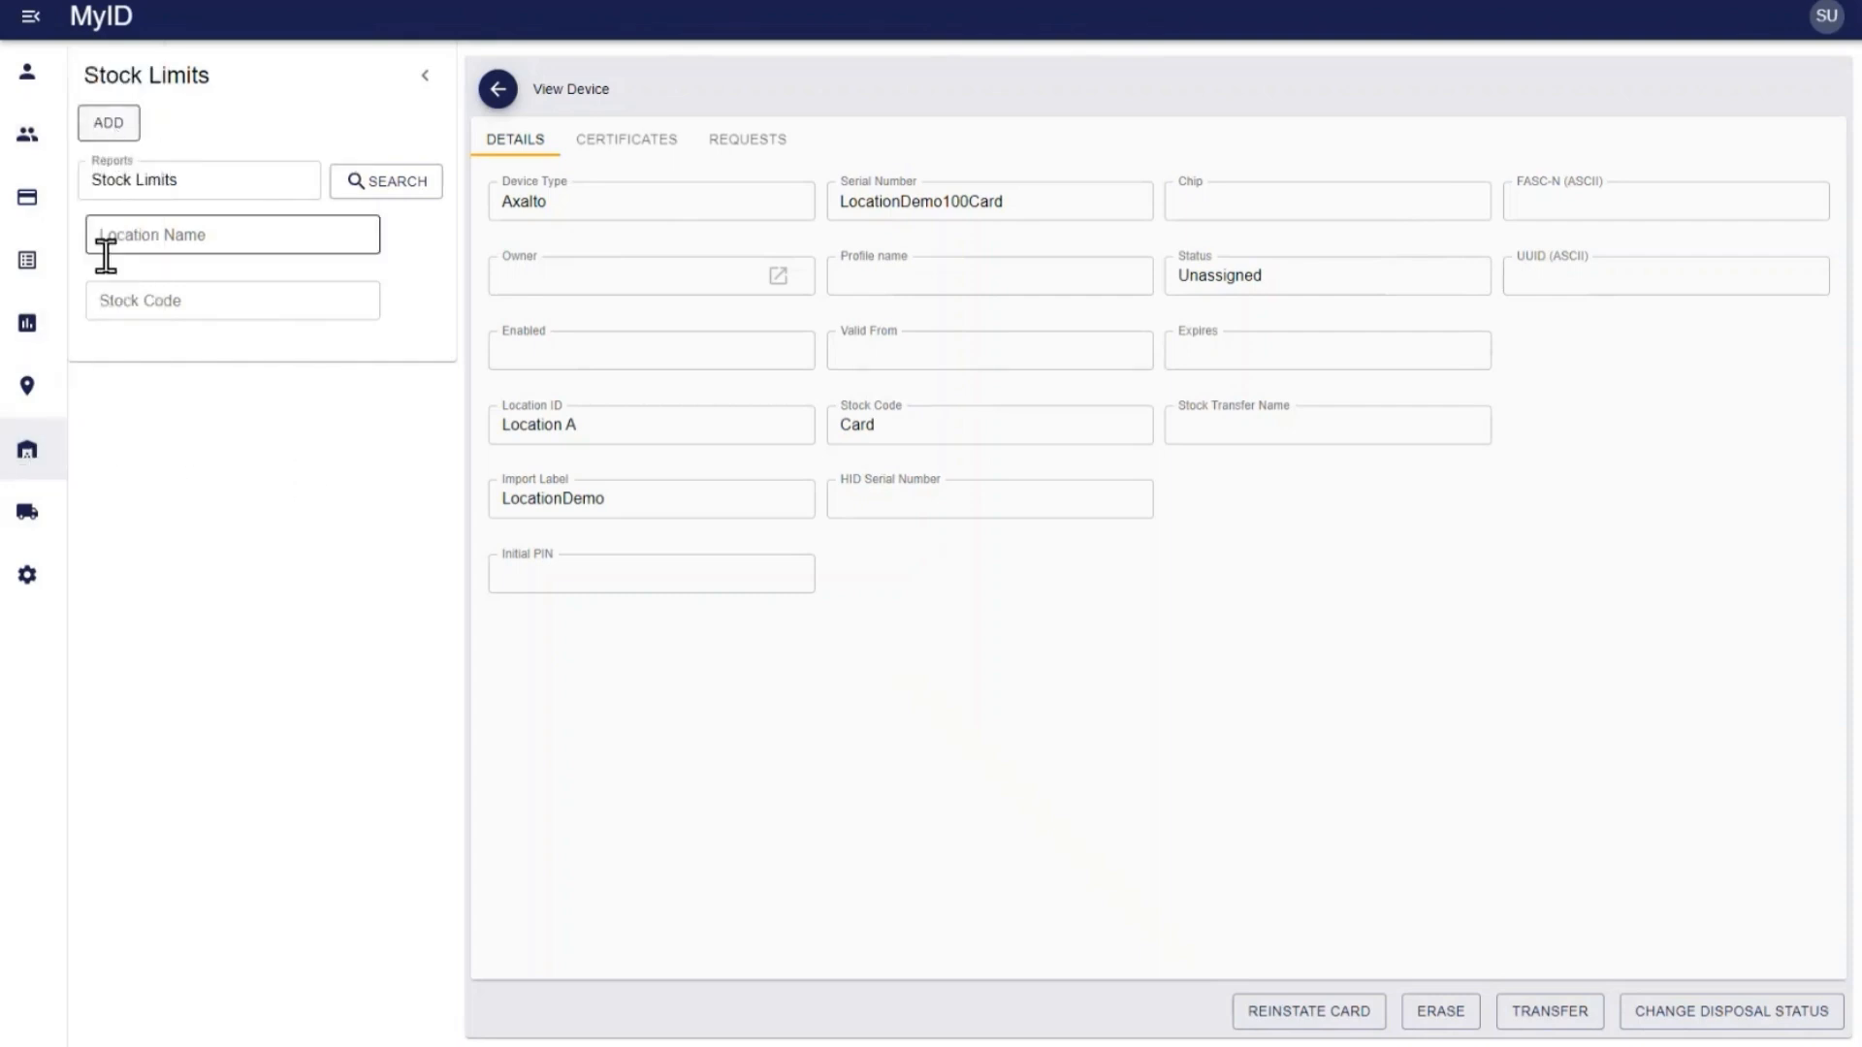
click(118, 395)
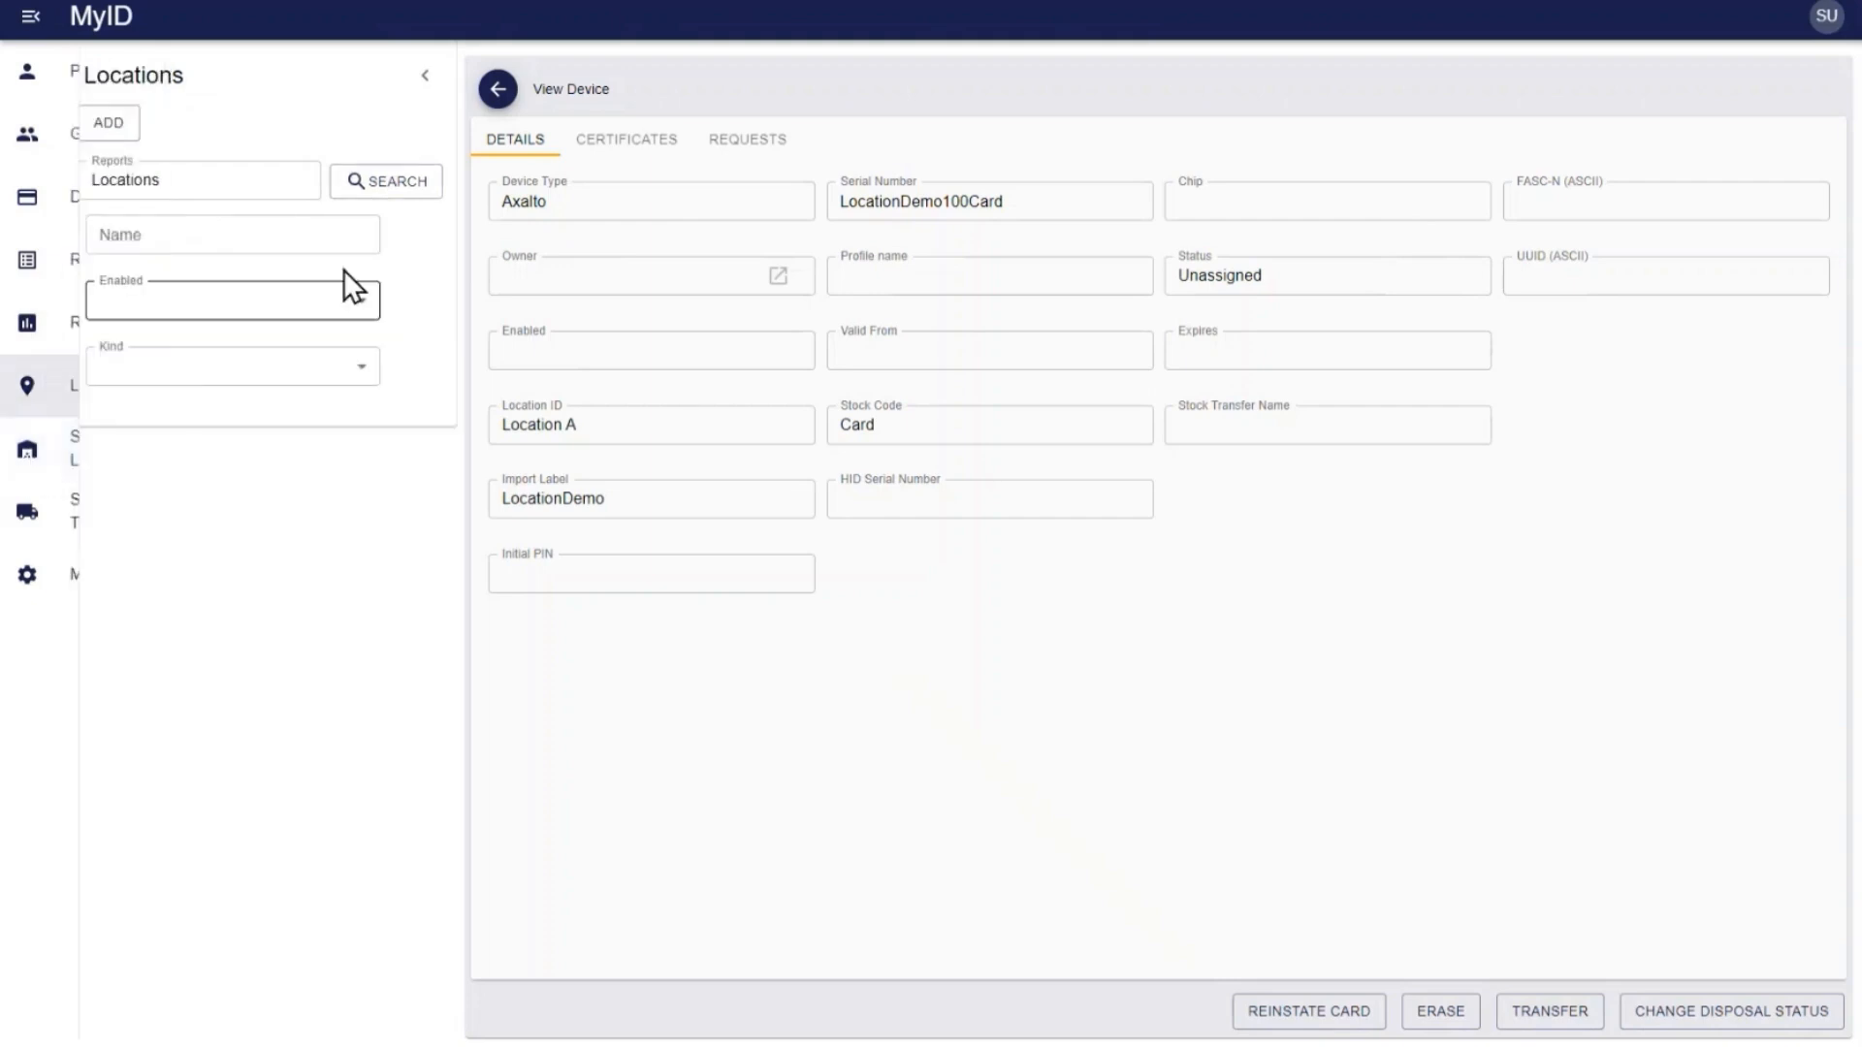
click(376, 198)
click(569, 224)
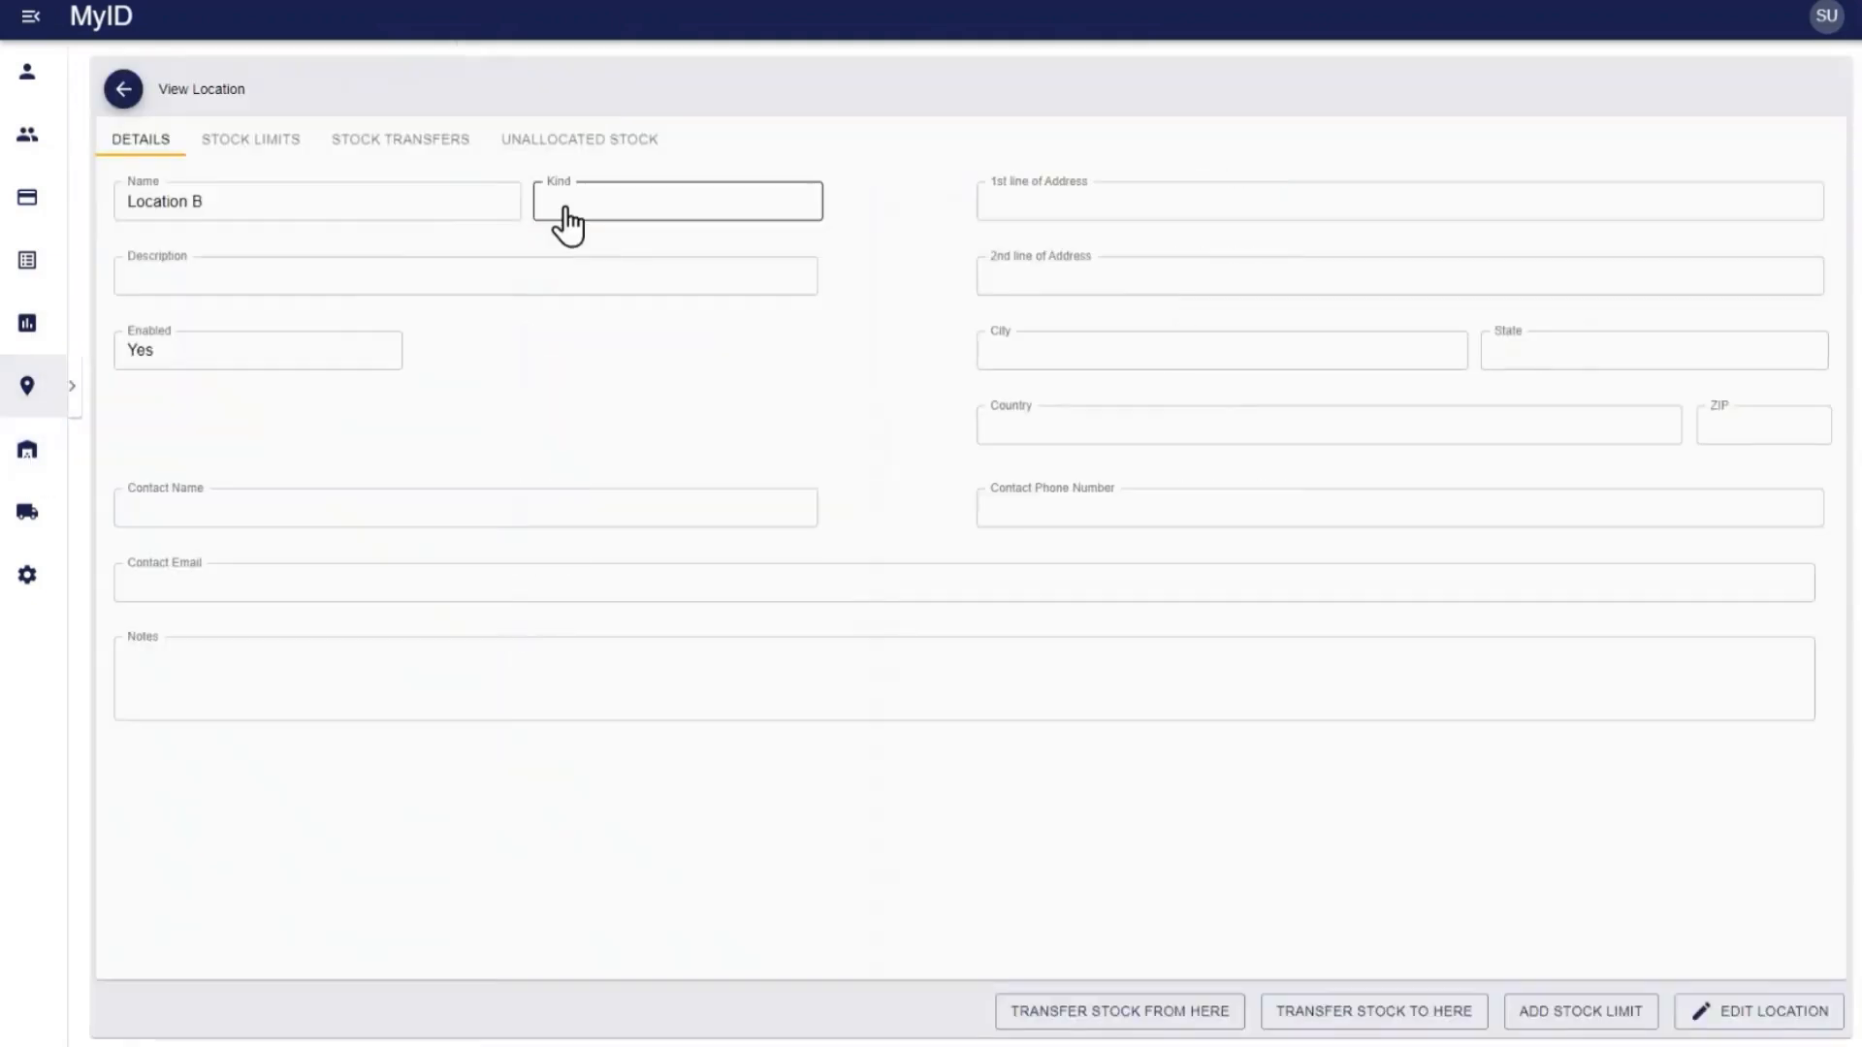
- Add a stock limit for Card stock at Location B with minimum quantity 10 and reorder quantity 100, and save it
click(1580, 1011)
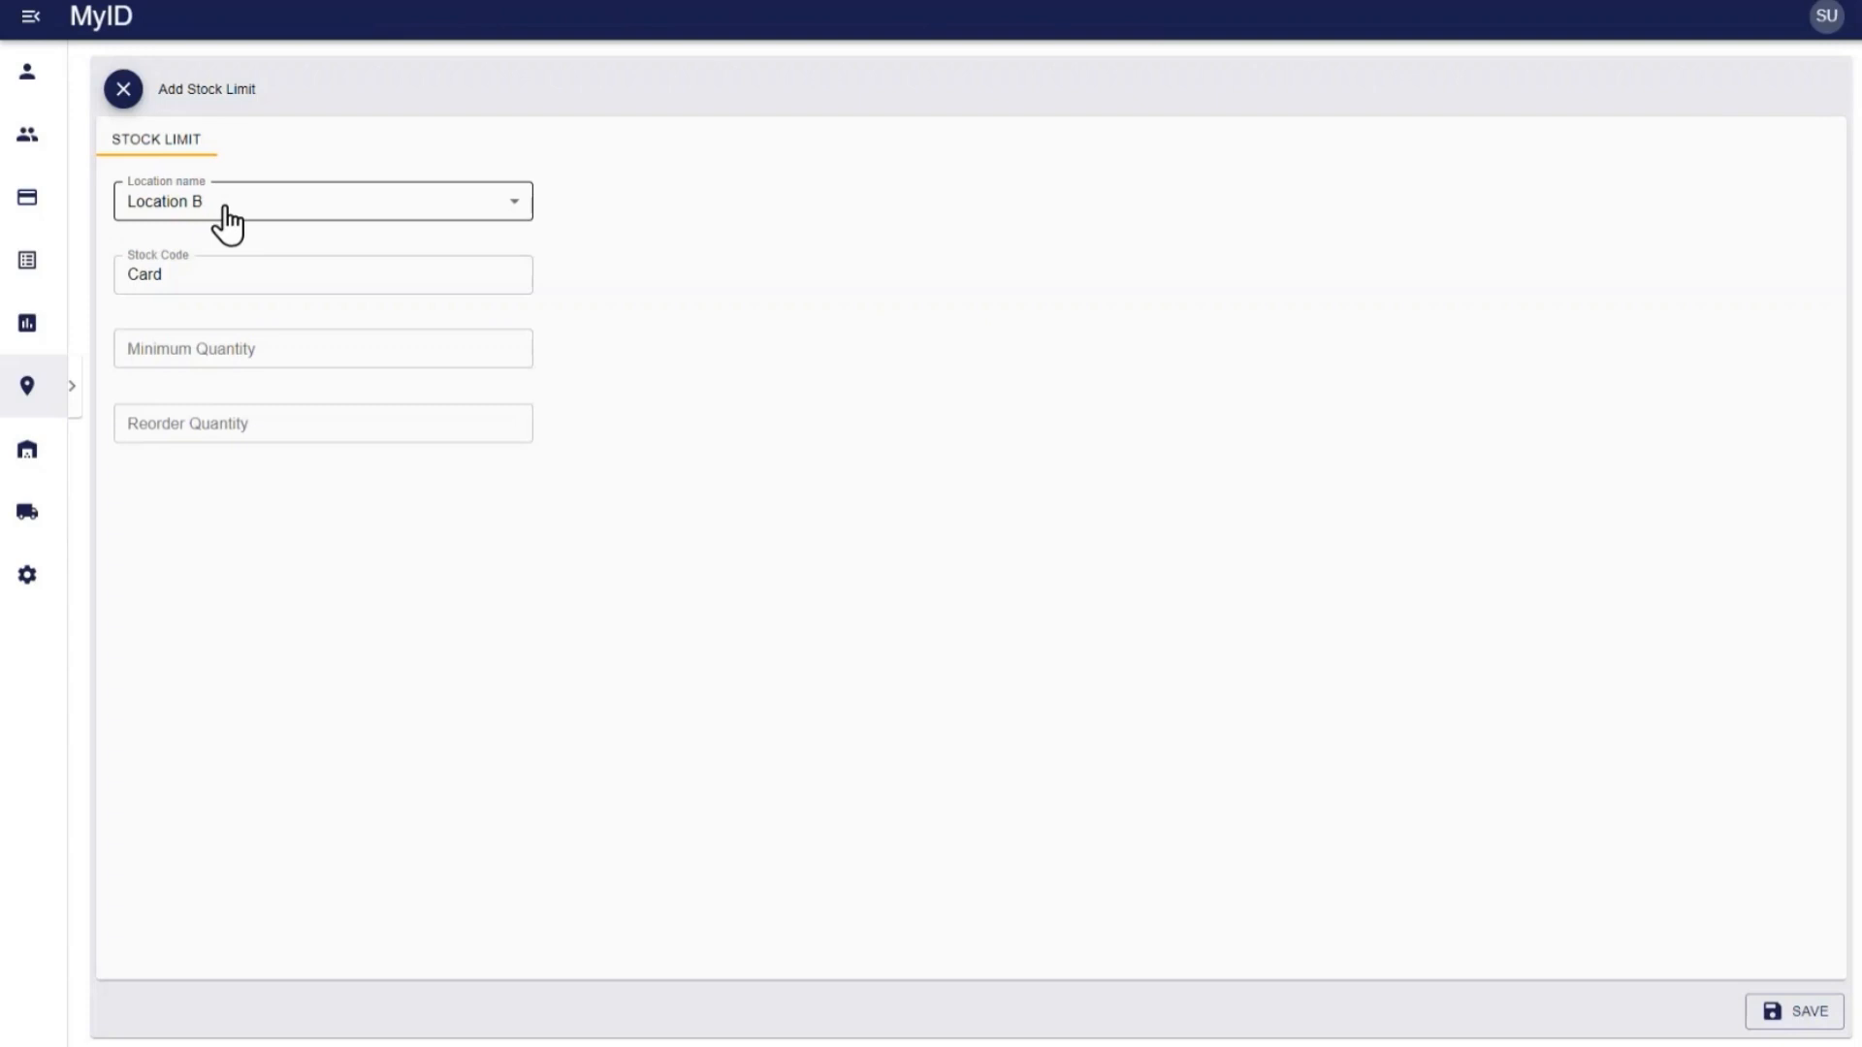
click(201, 353)
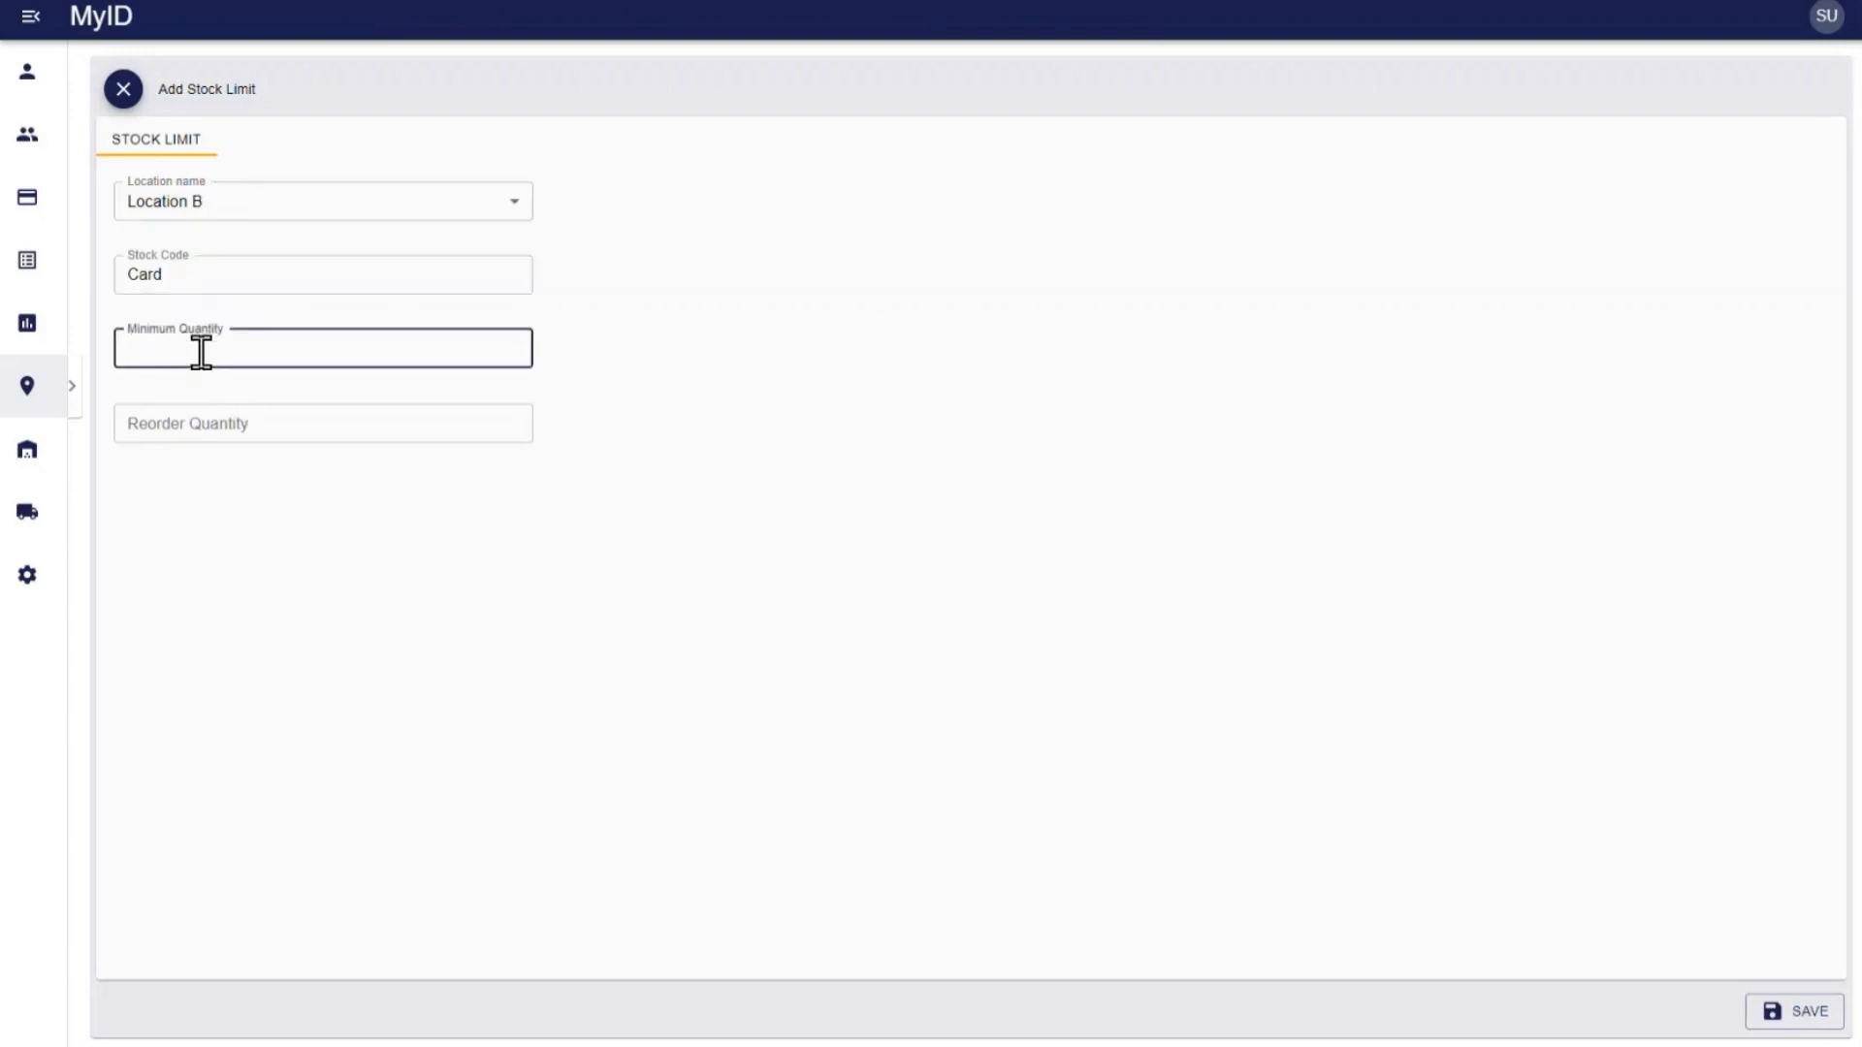
text(10)
key(Tab)
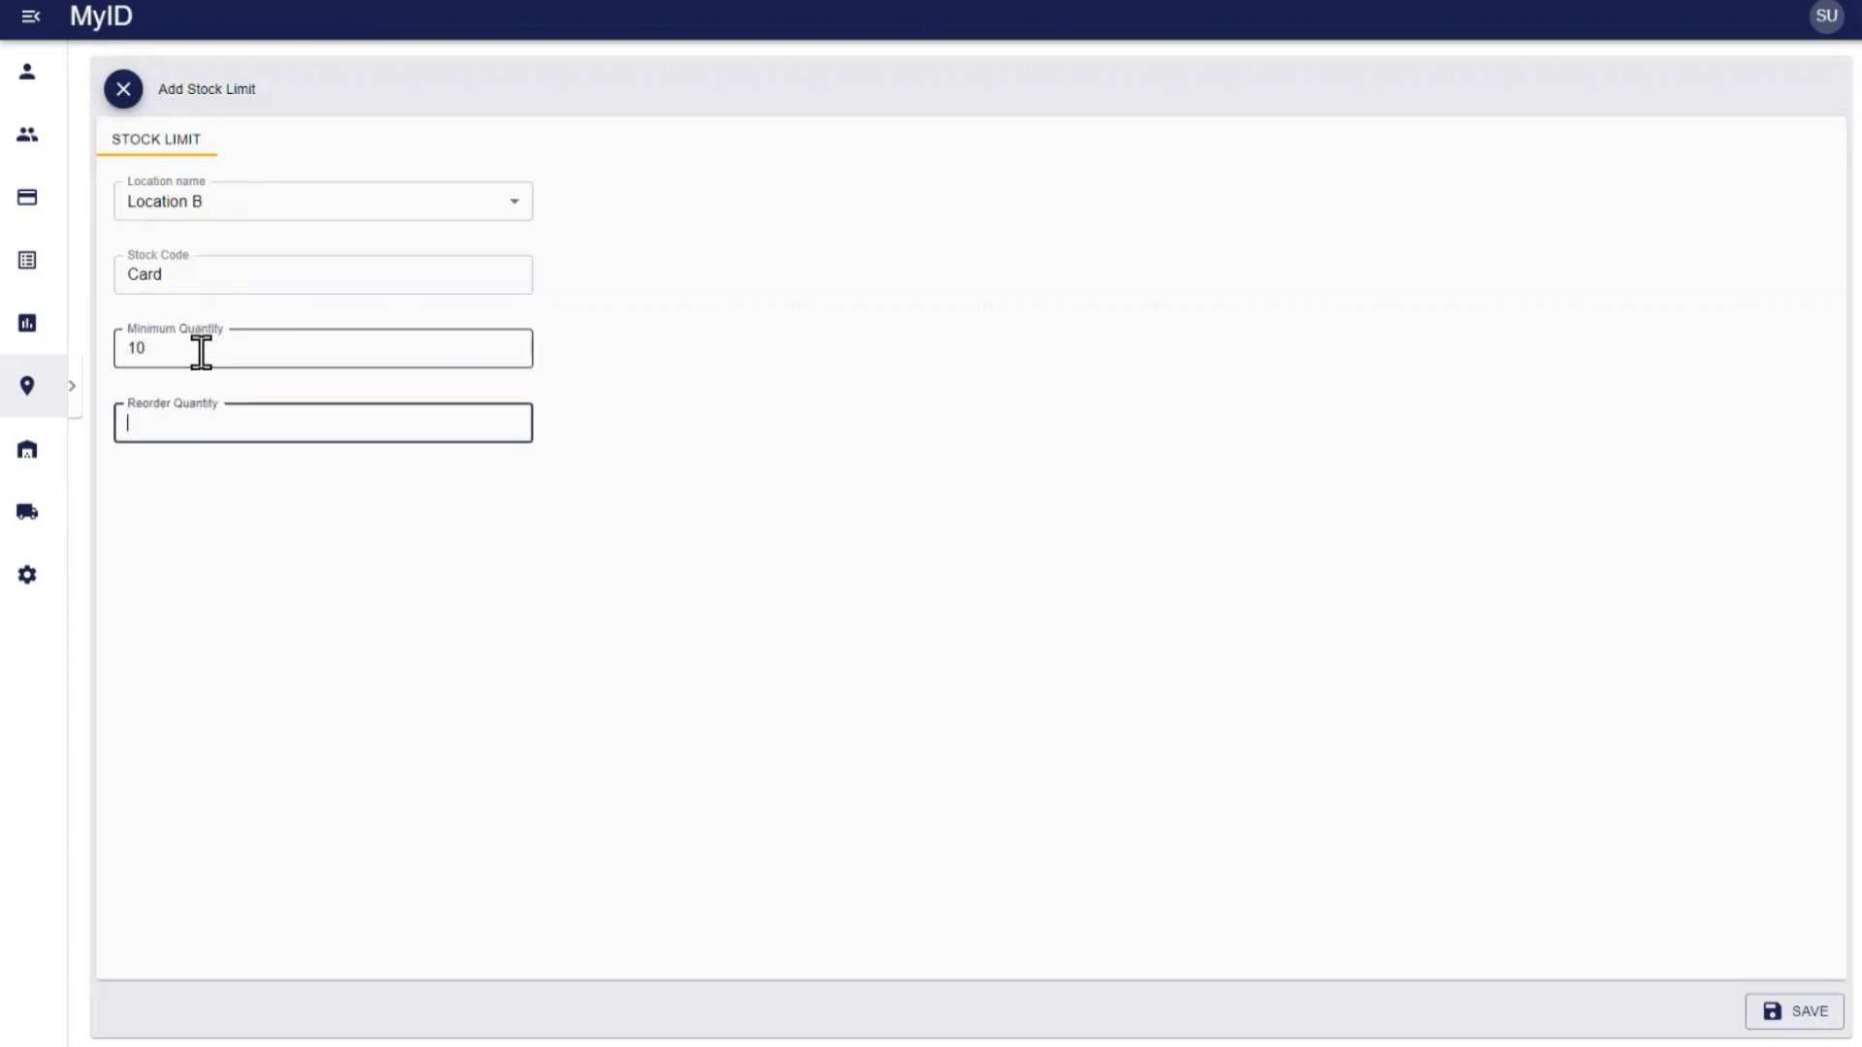
text(100)
click(1776, 1020)
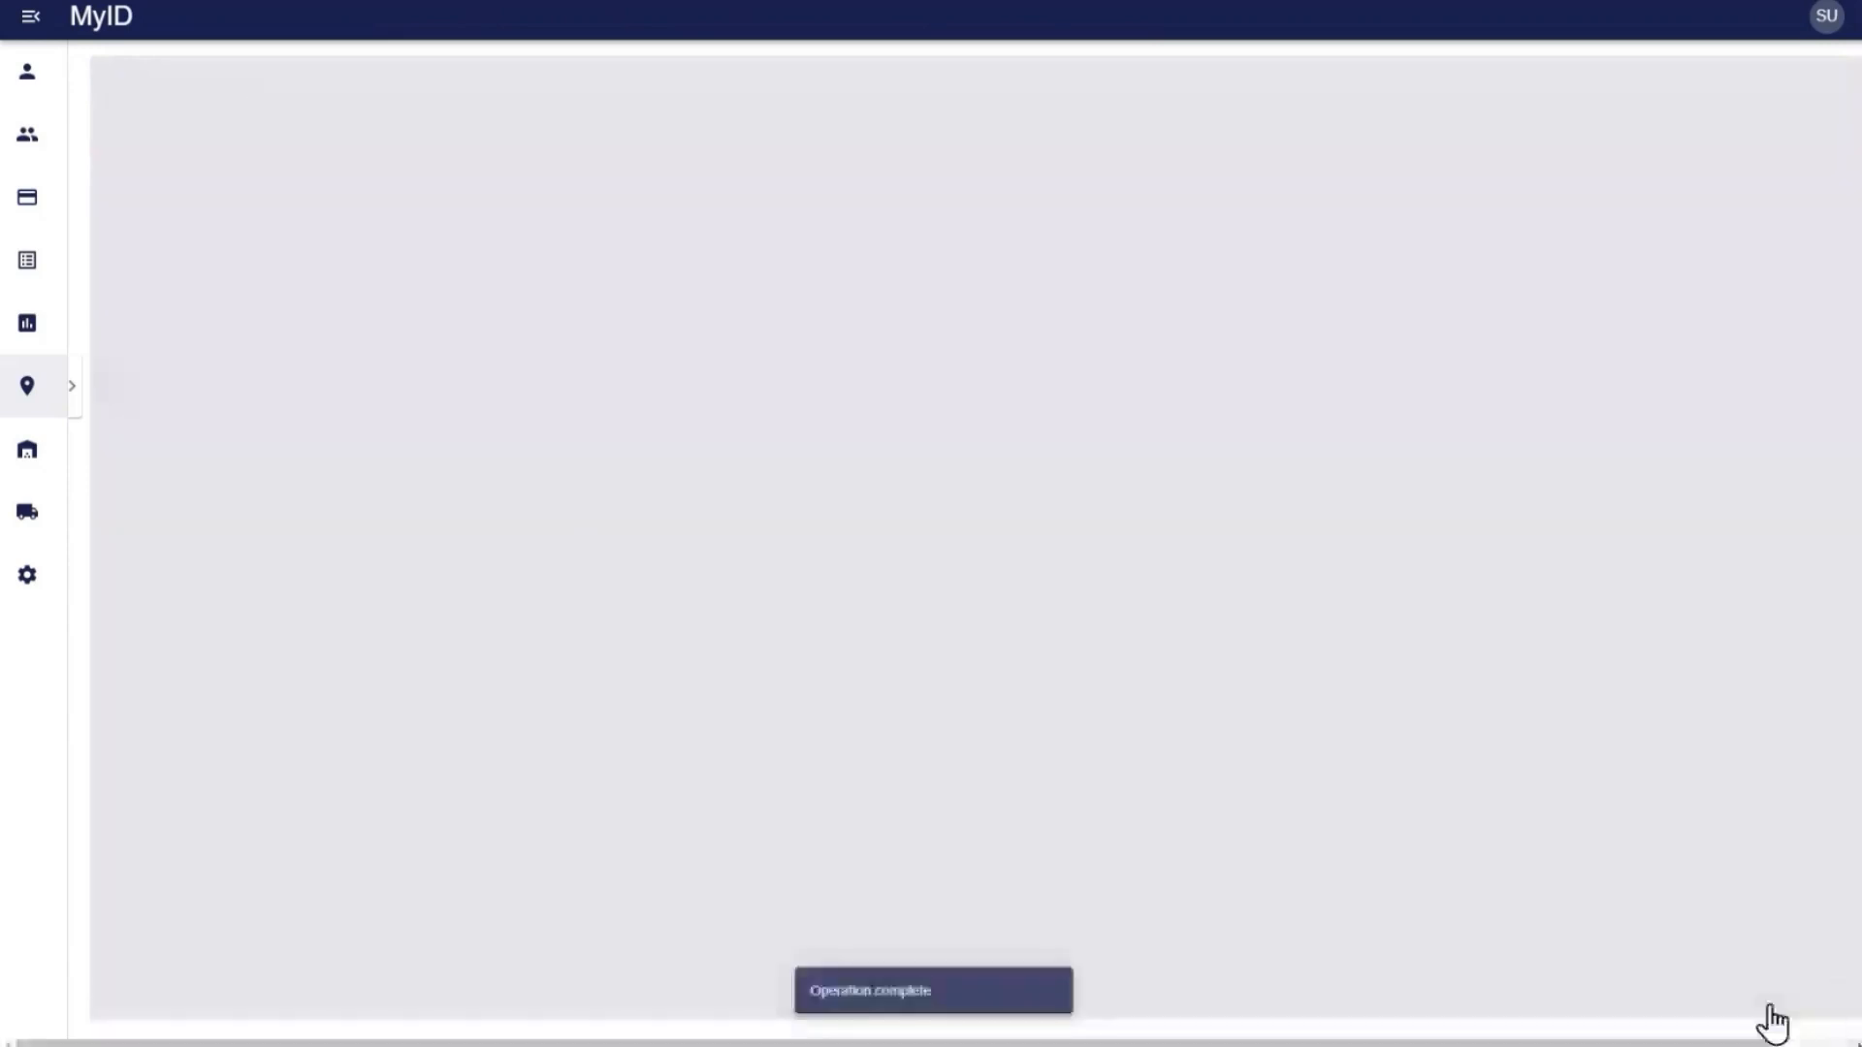
- Open Location B's stock limit for Card and set its minimum quantity to 20, saving the change
click(129, 101)
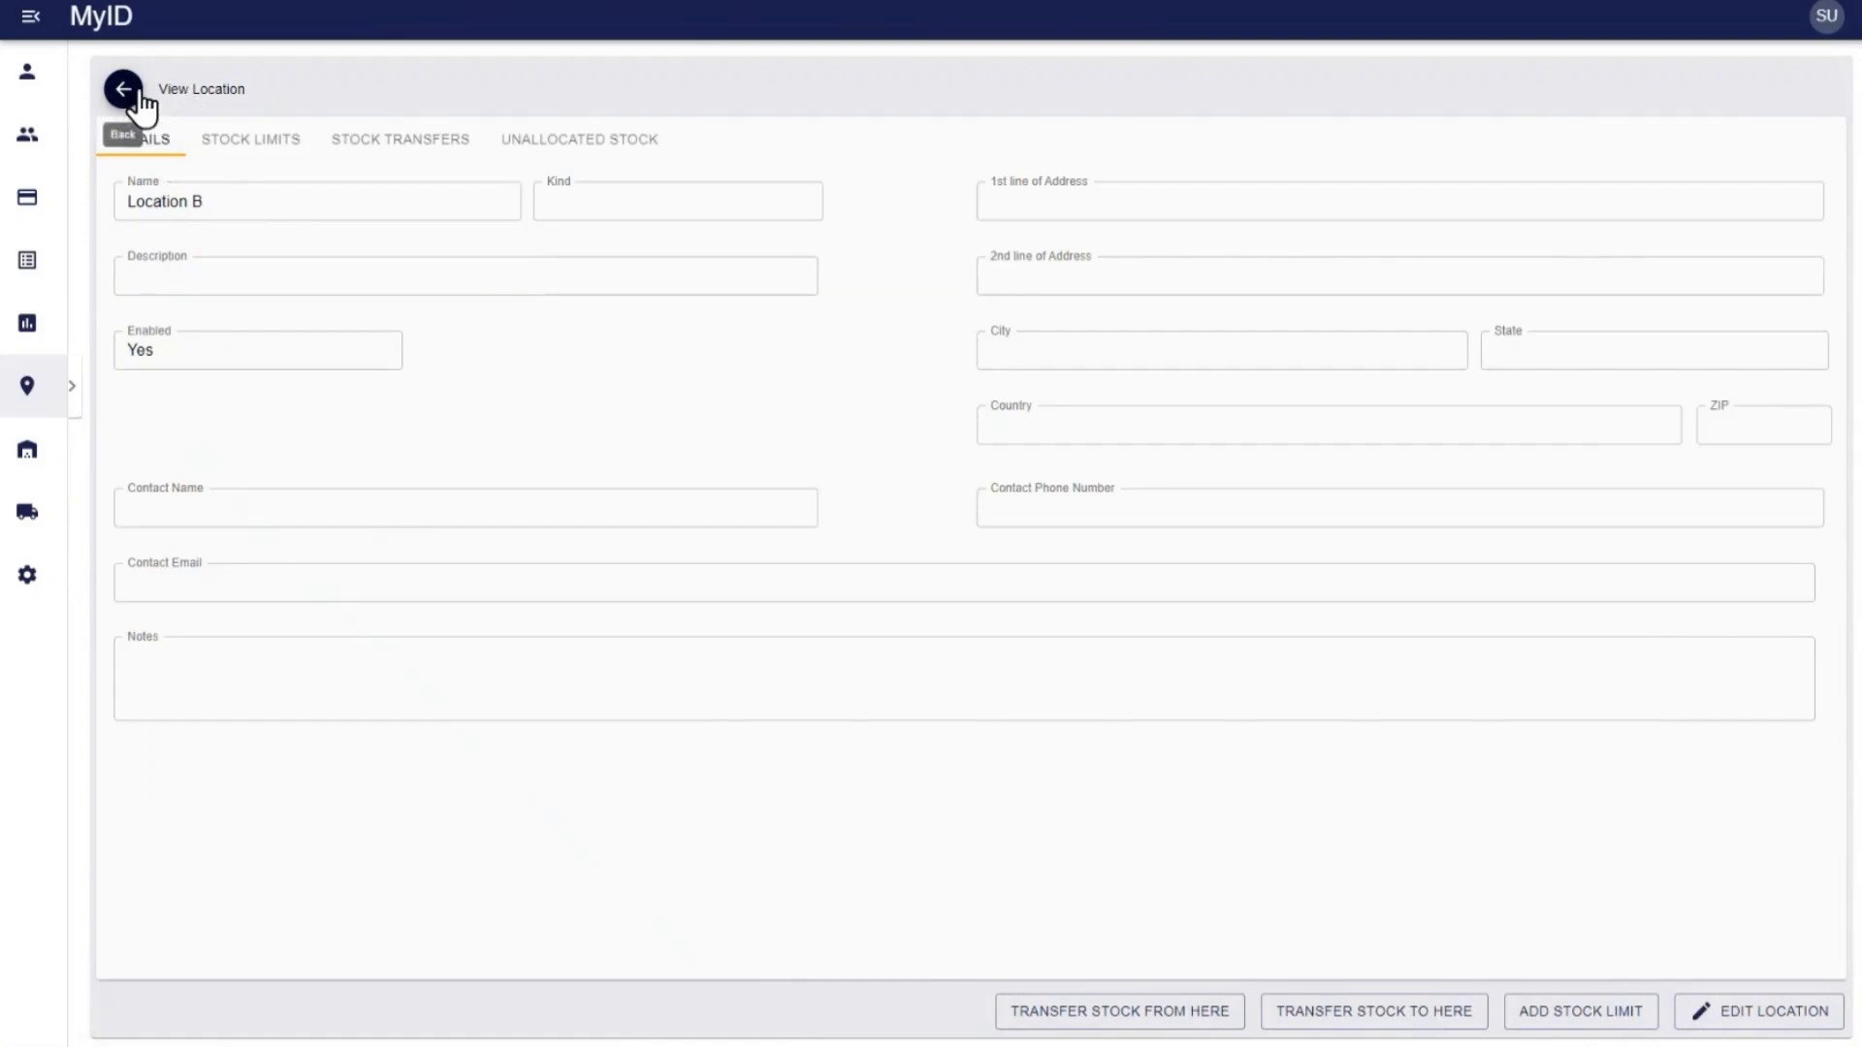
click(254, 144)
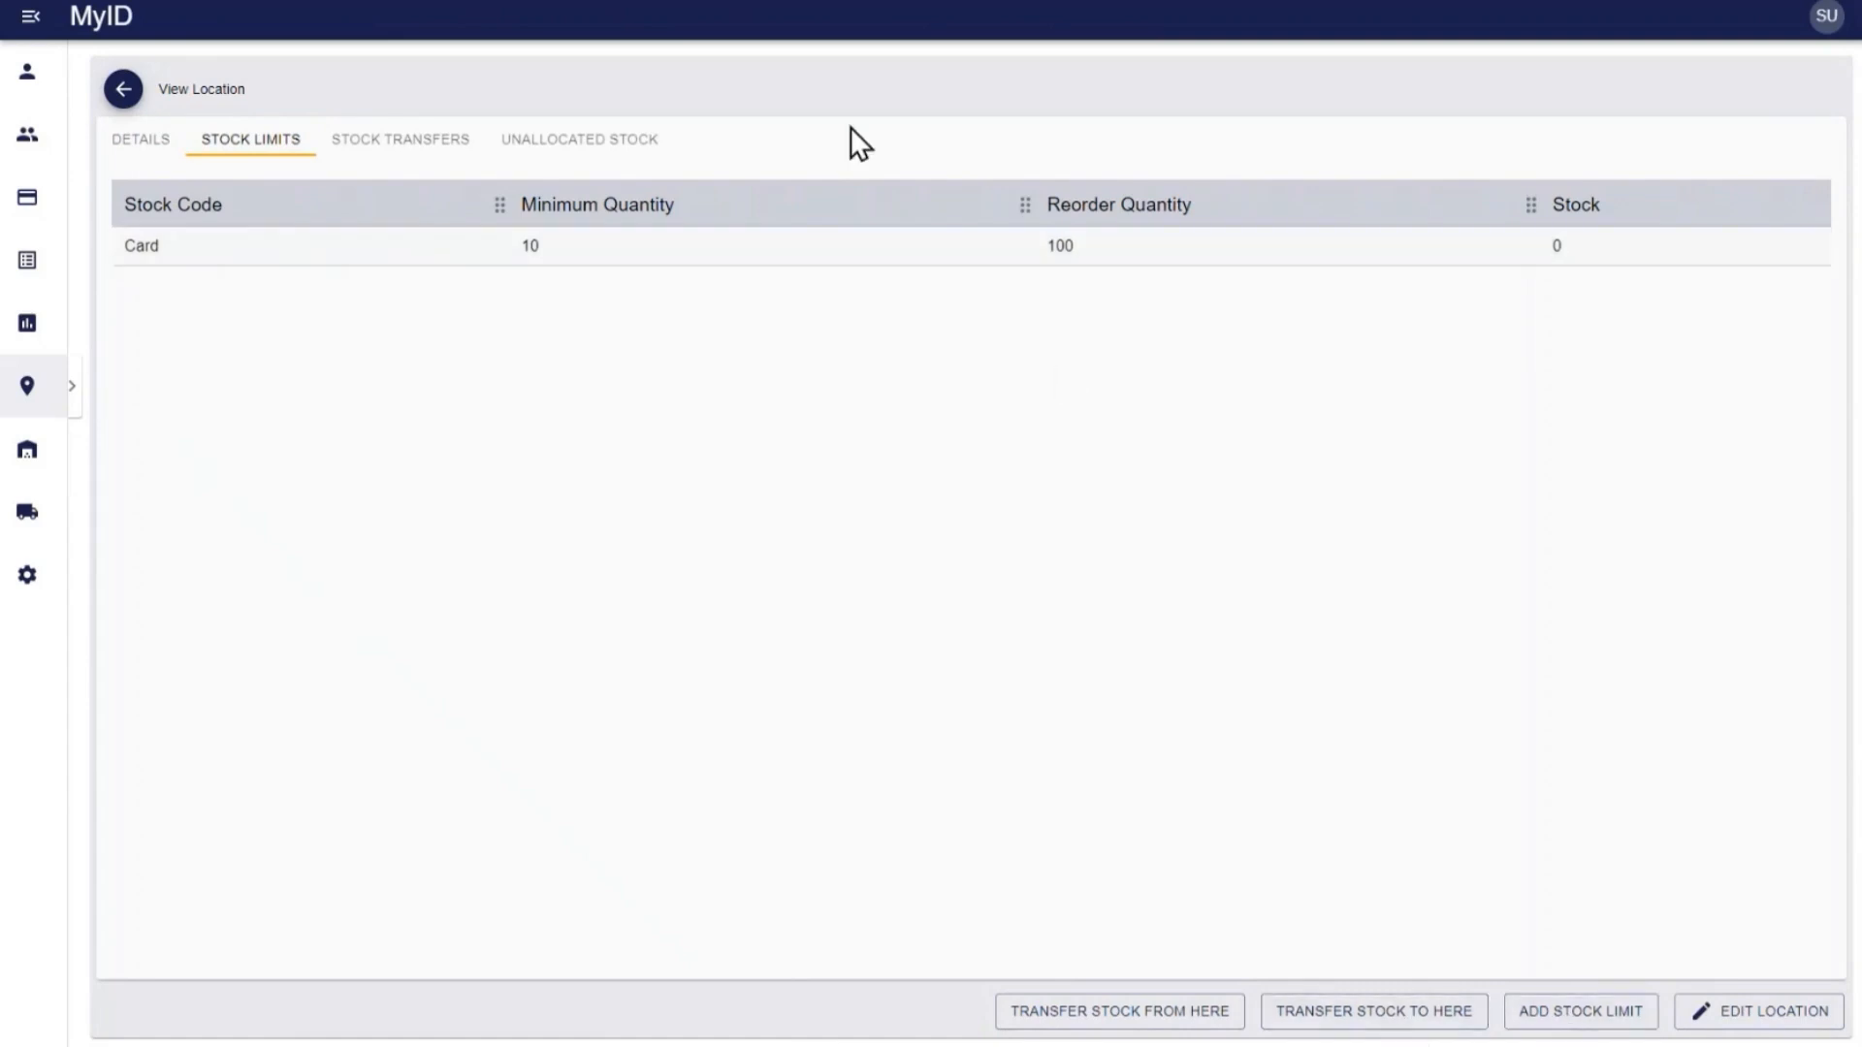
click(842, 248)
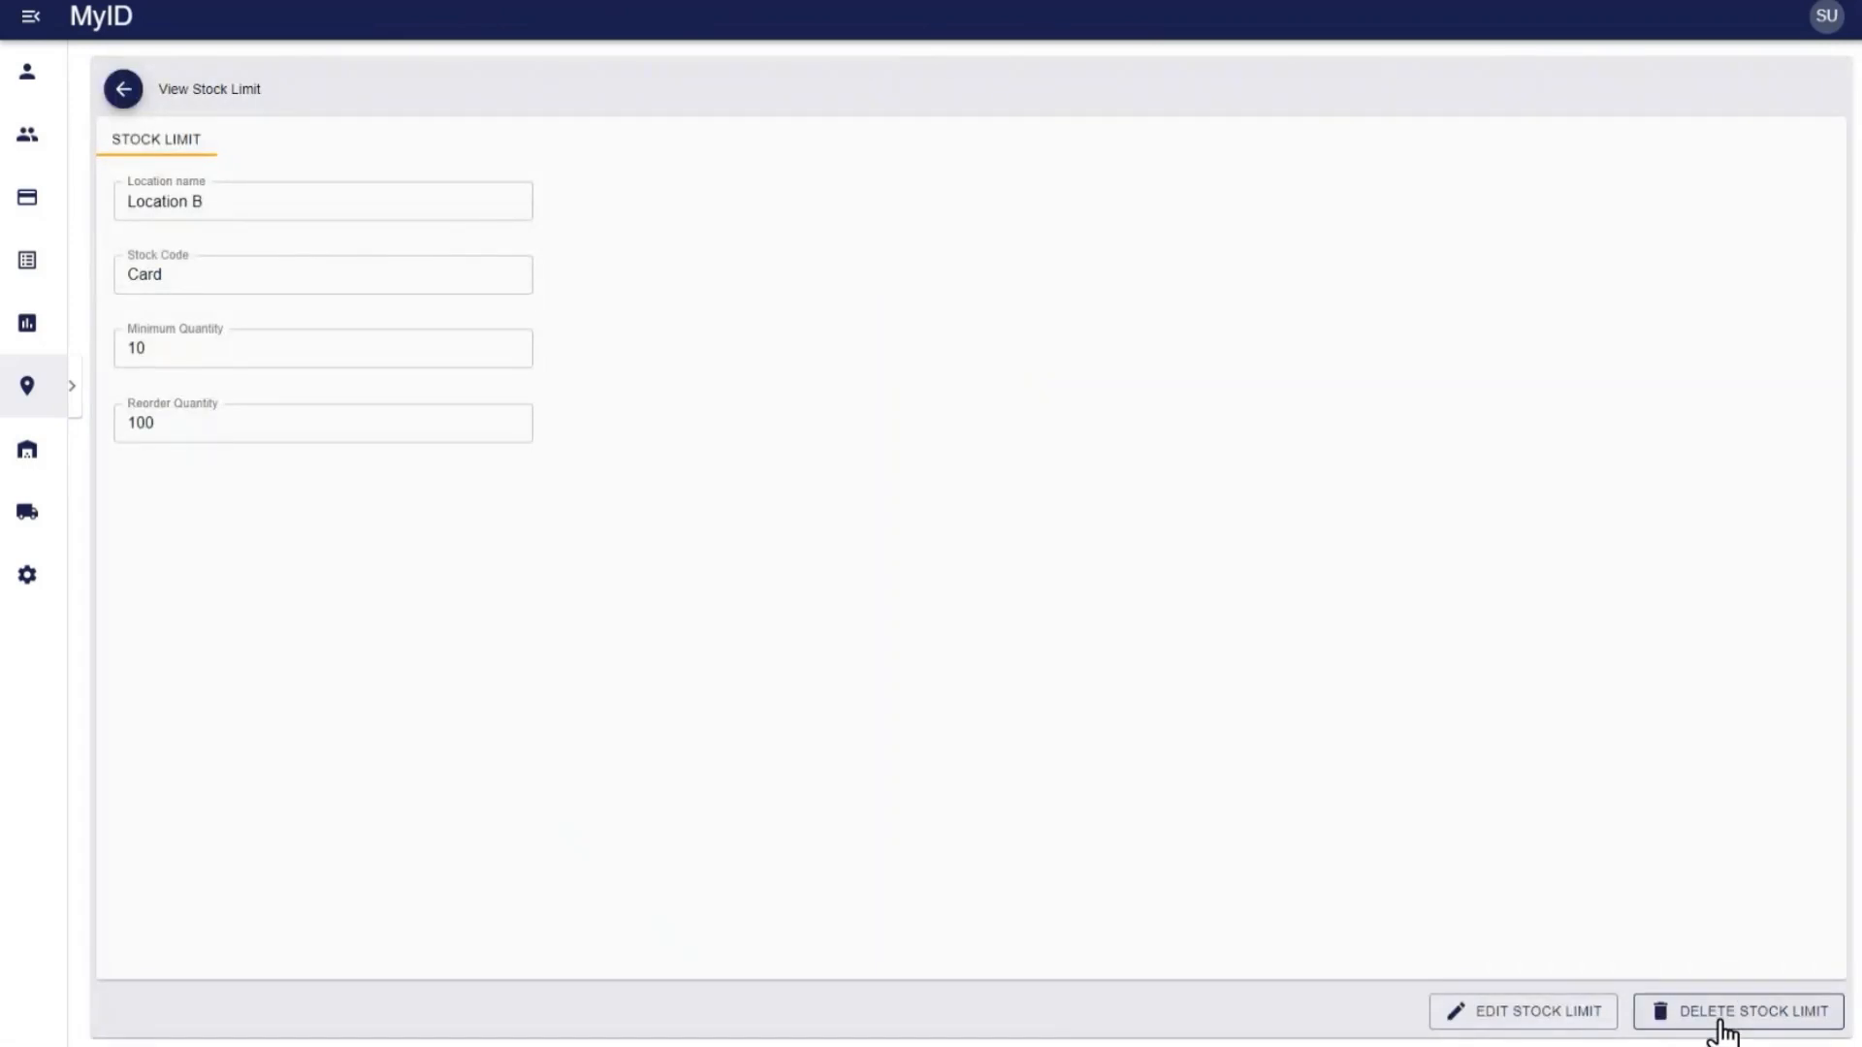
click(1595, 1020)
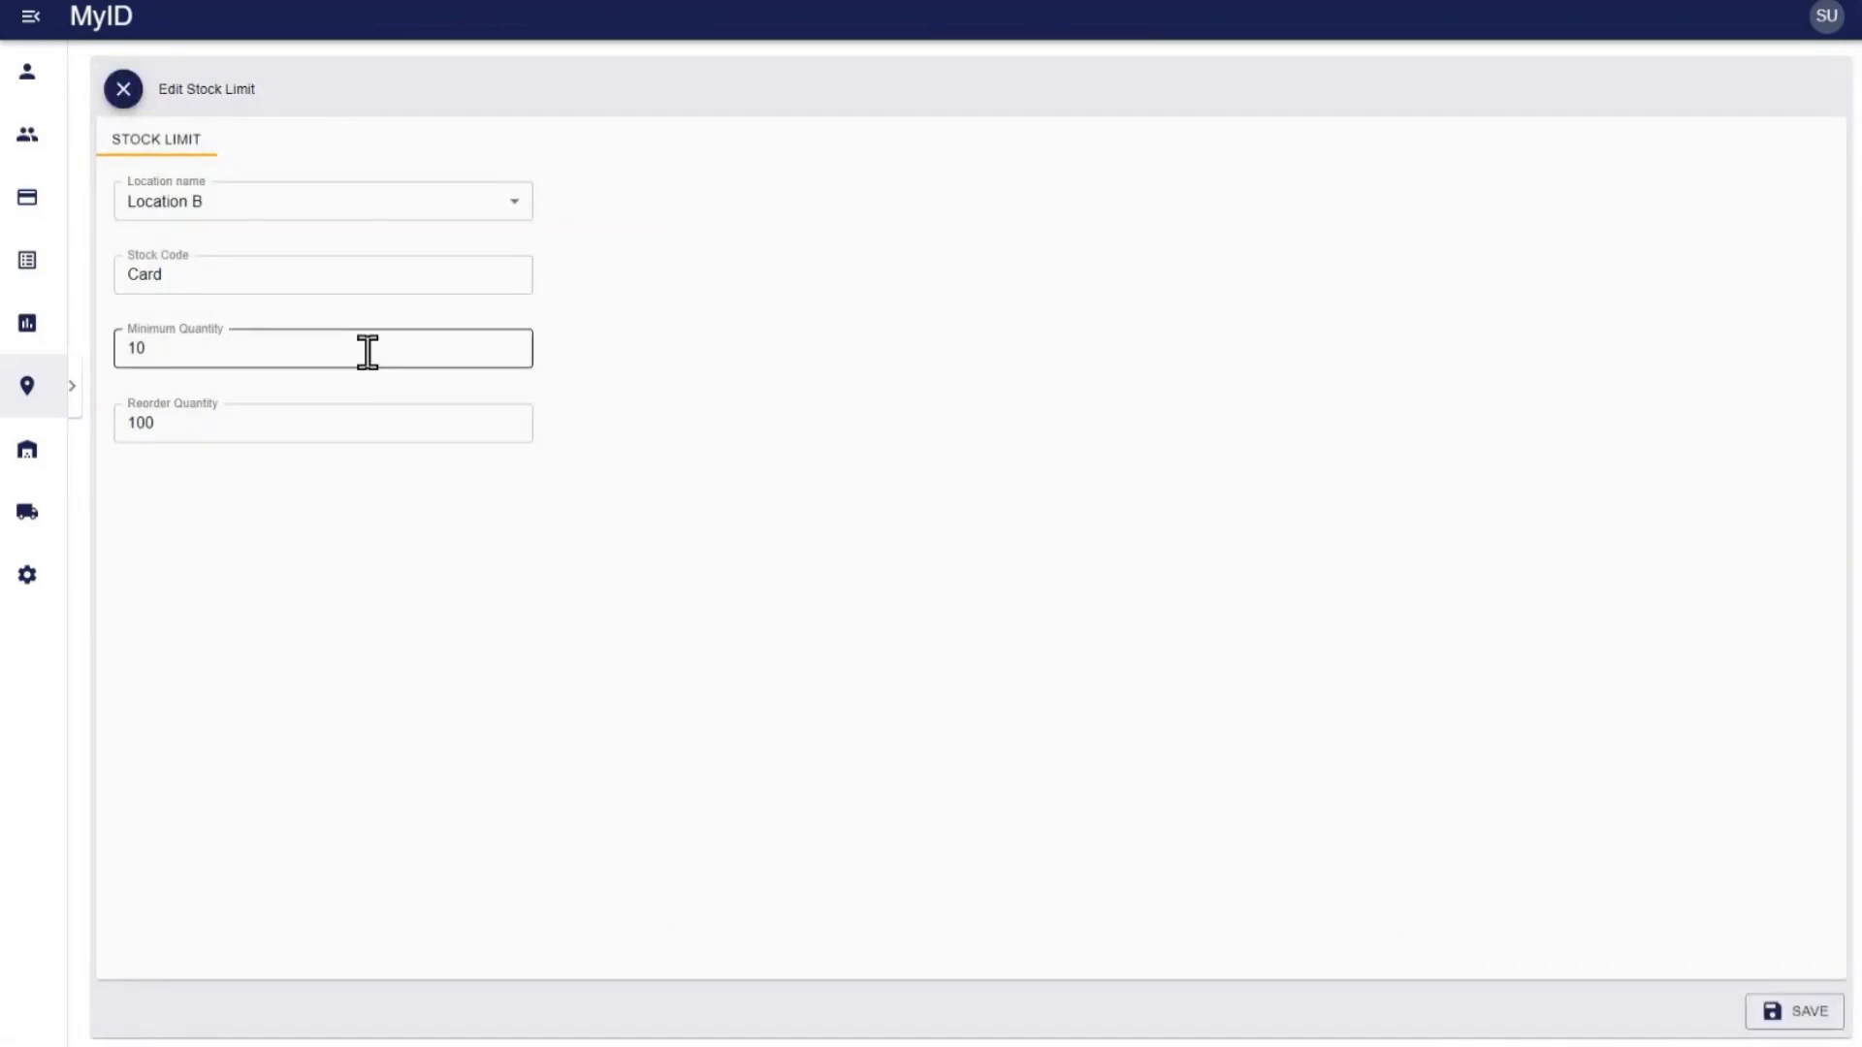
click(190, 346)
text(20)
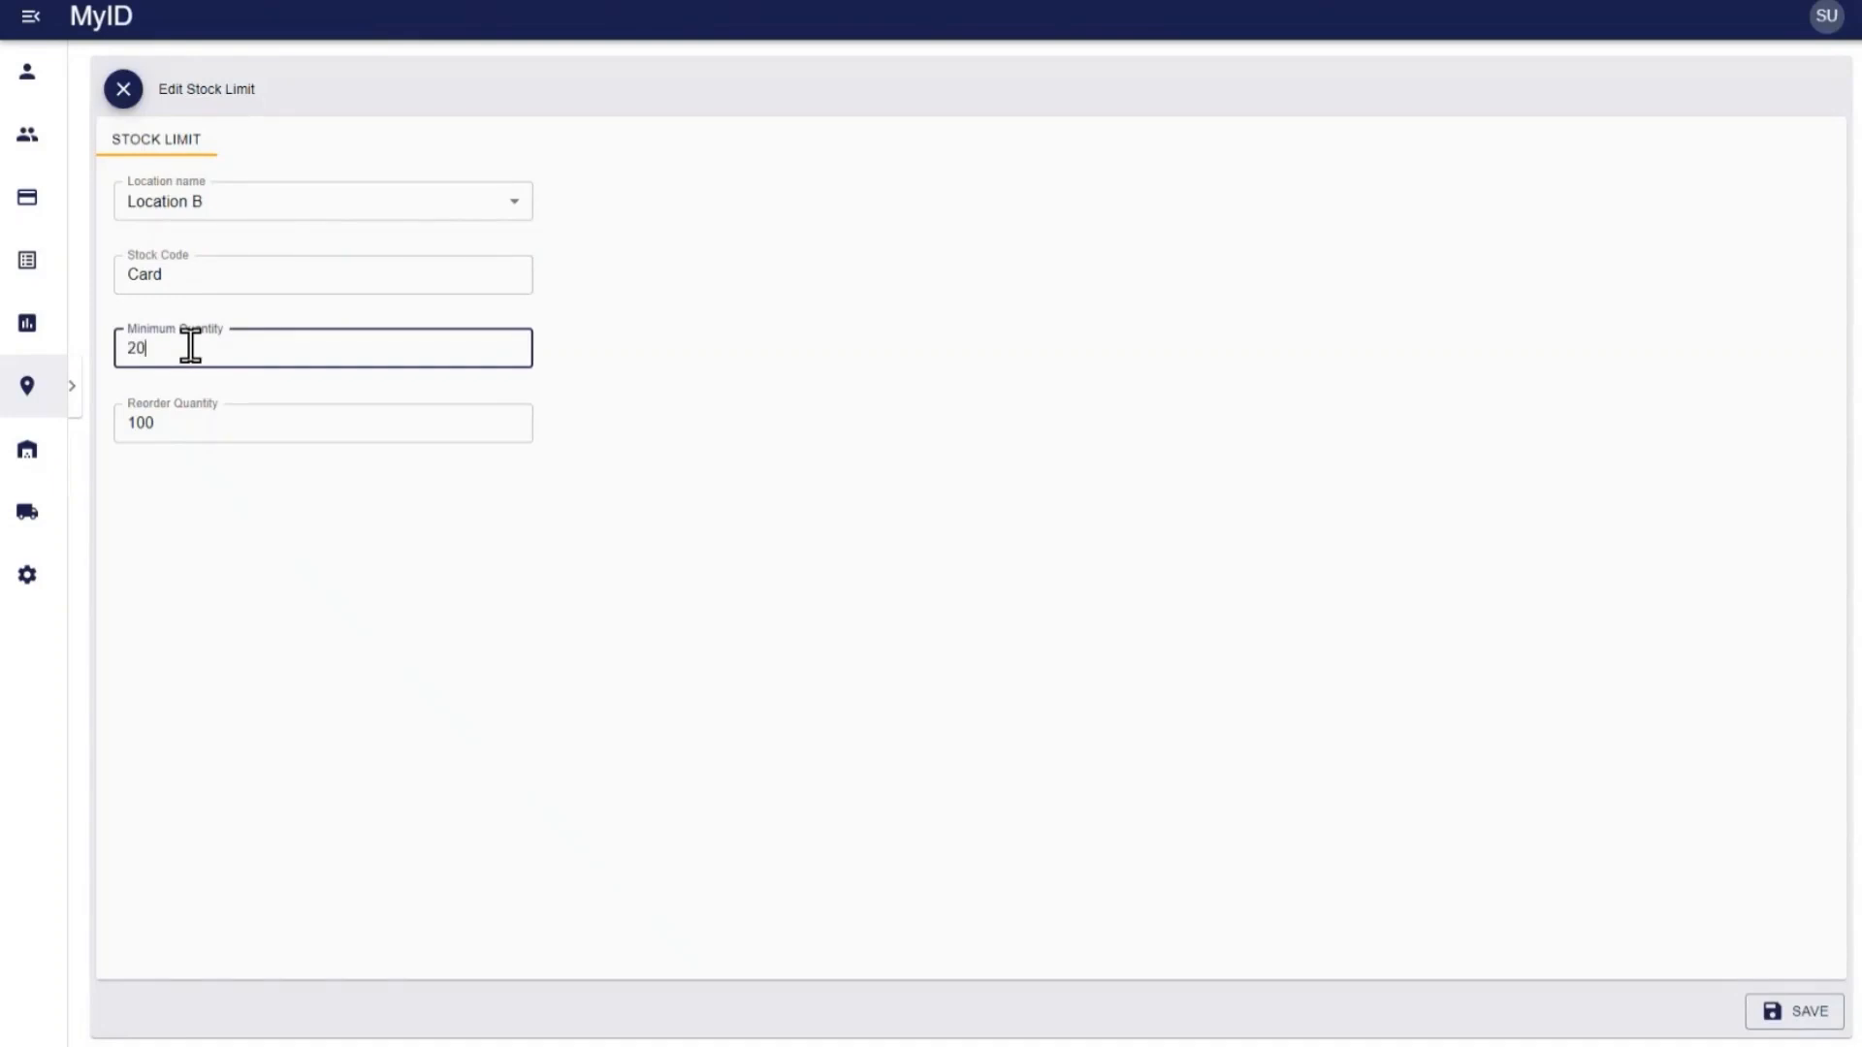
click(1794, 1014)
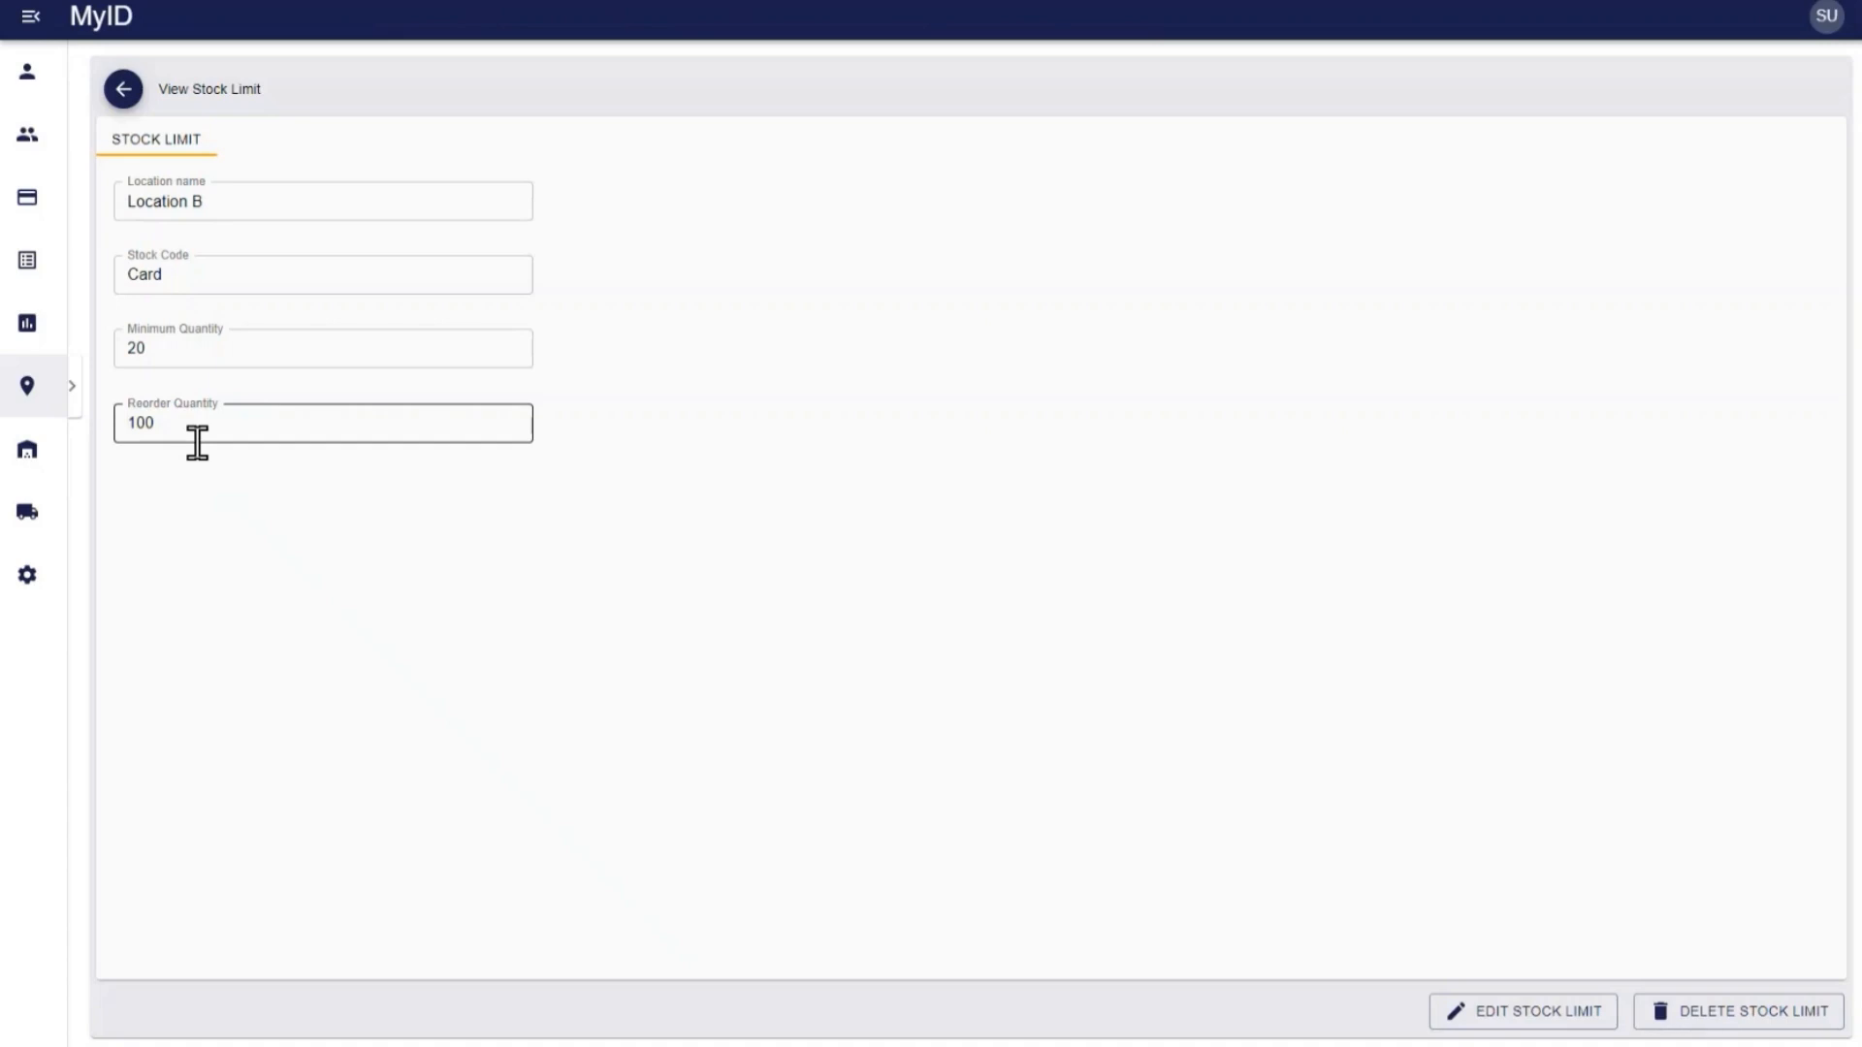
mouse_move(38, 437)
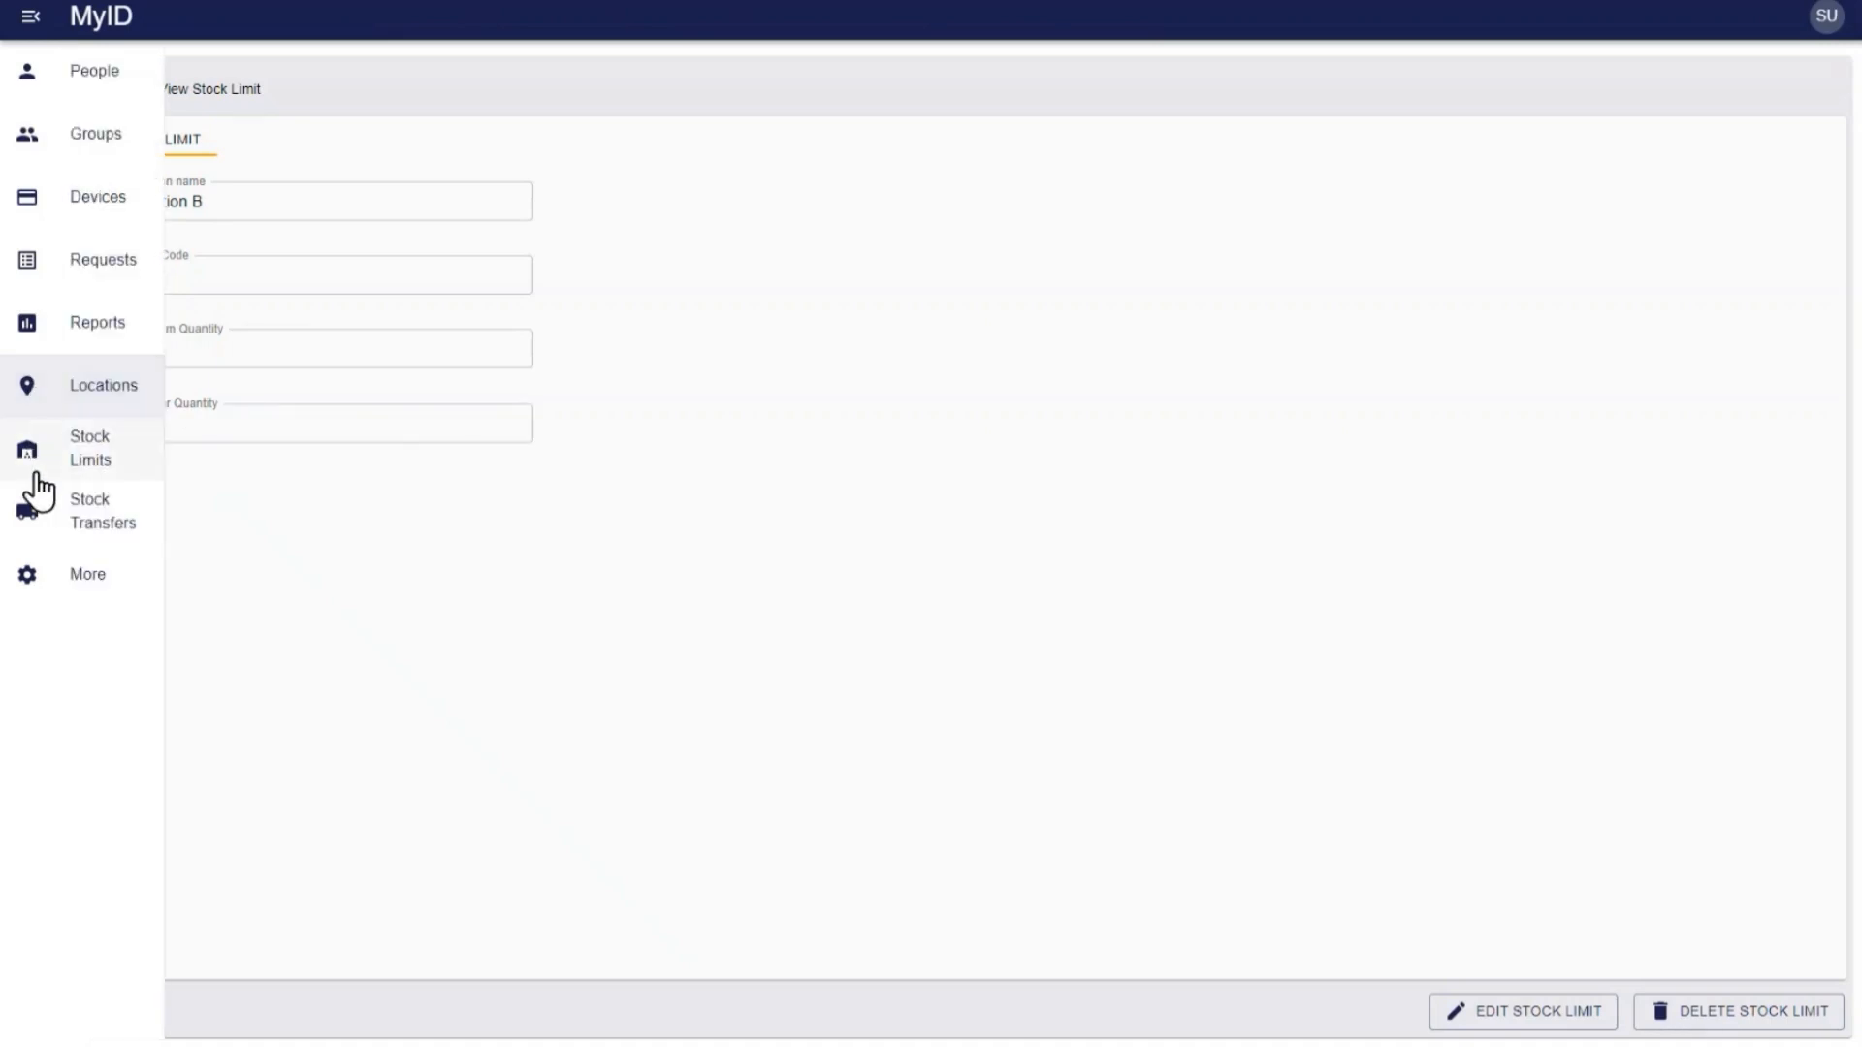
click(101, 532)
click(115, 124)
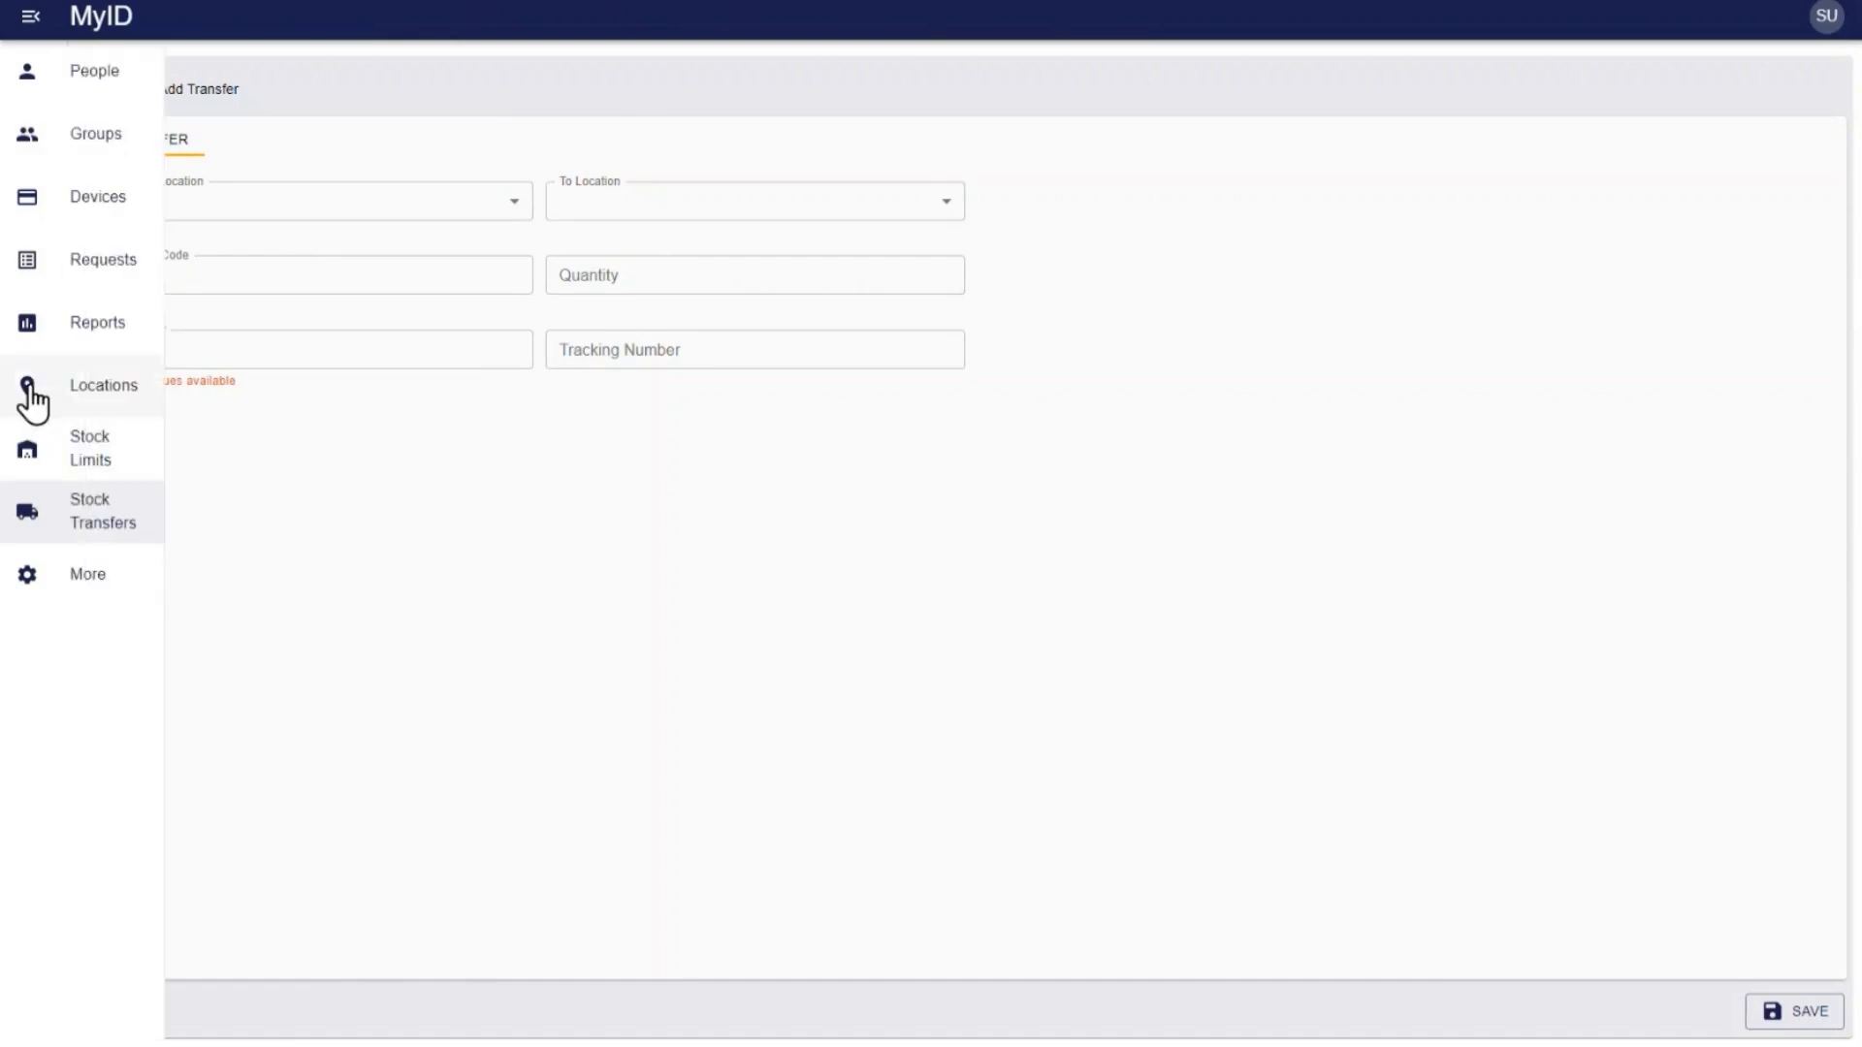
click(97, 403)
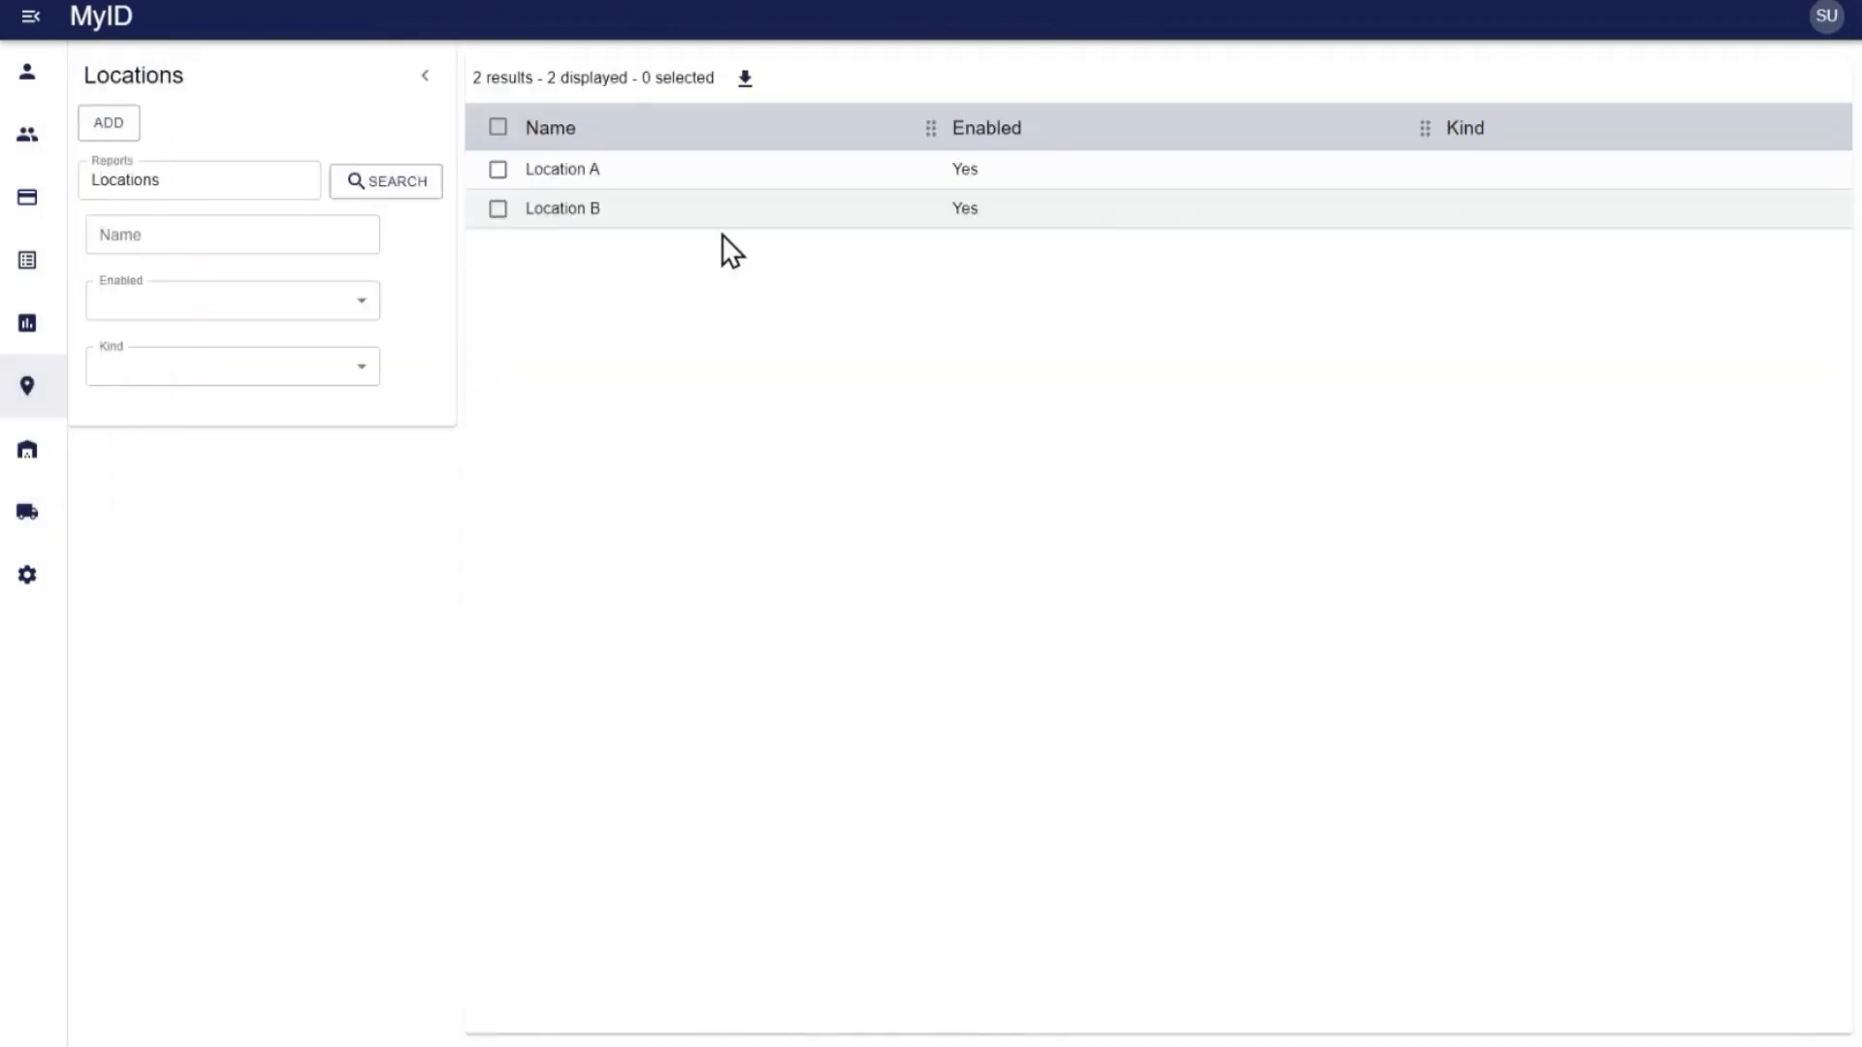
click(712, 208)
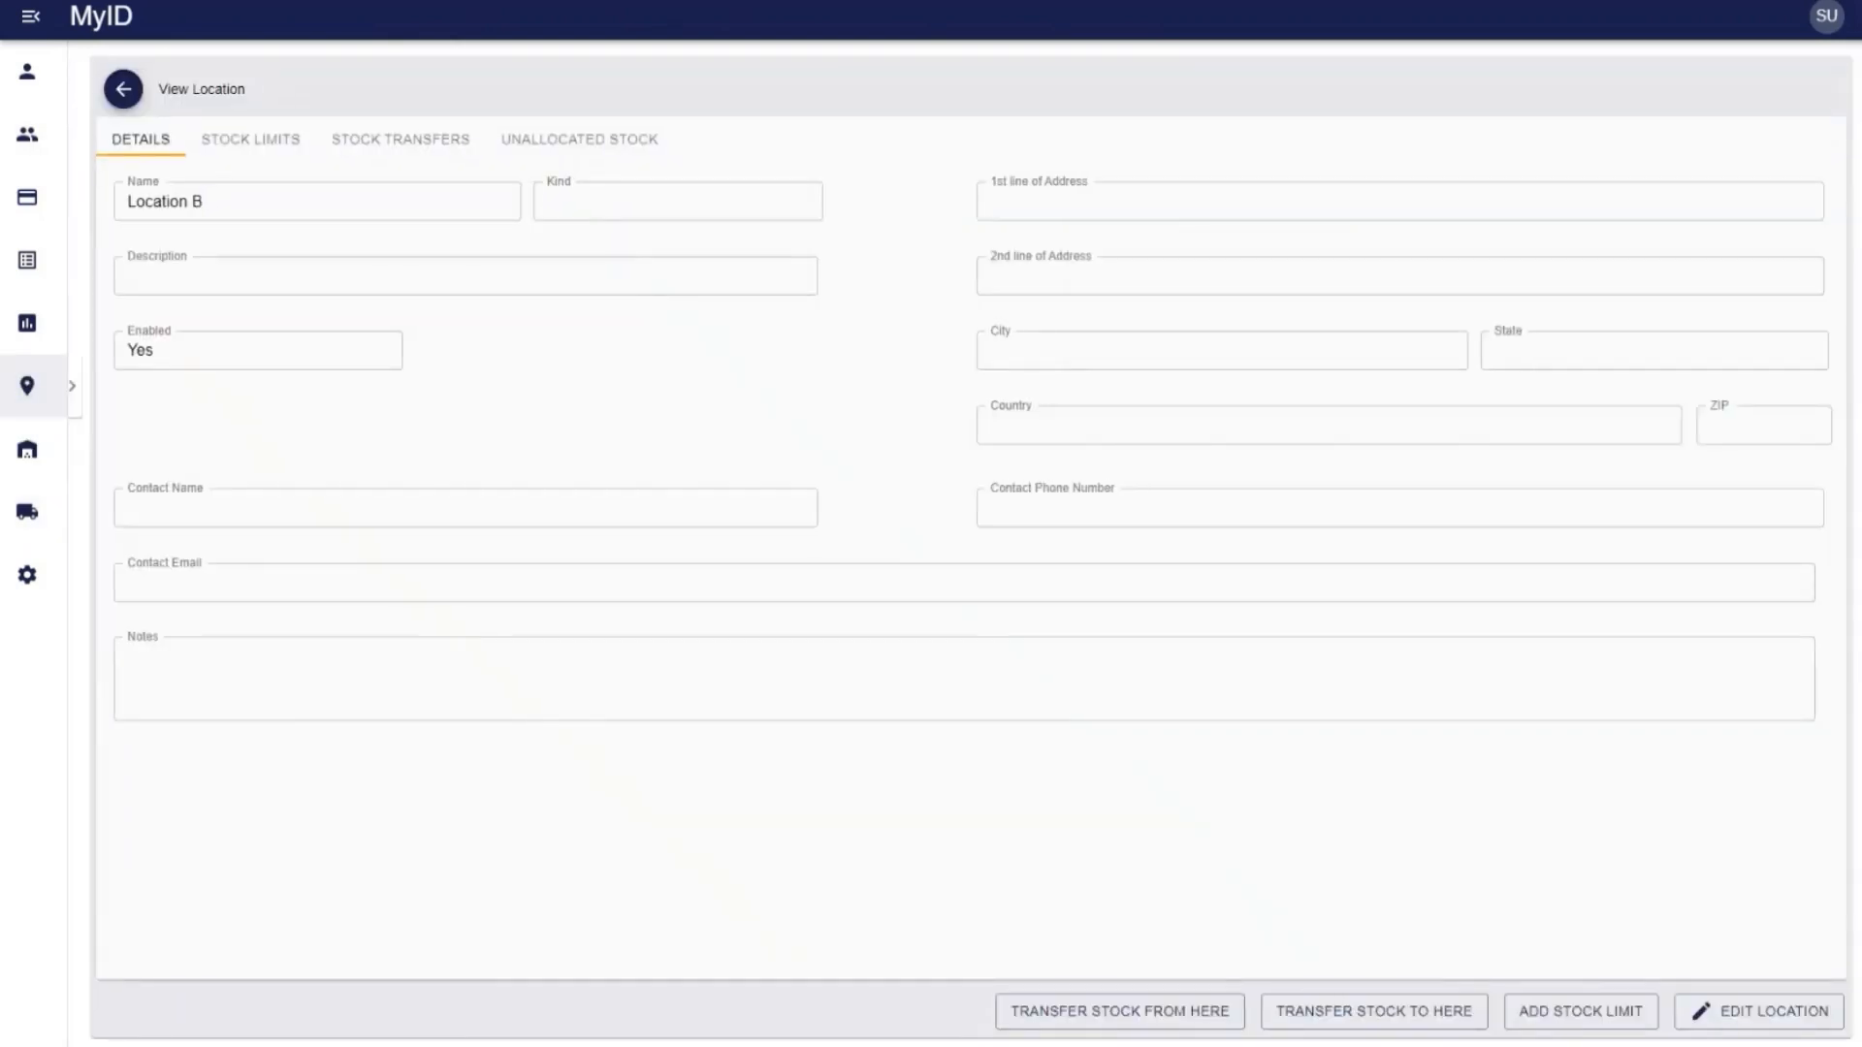
click(1373, 1013)
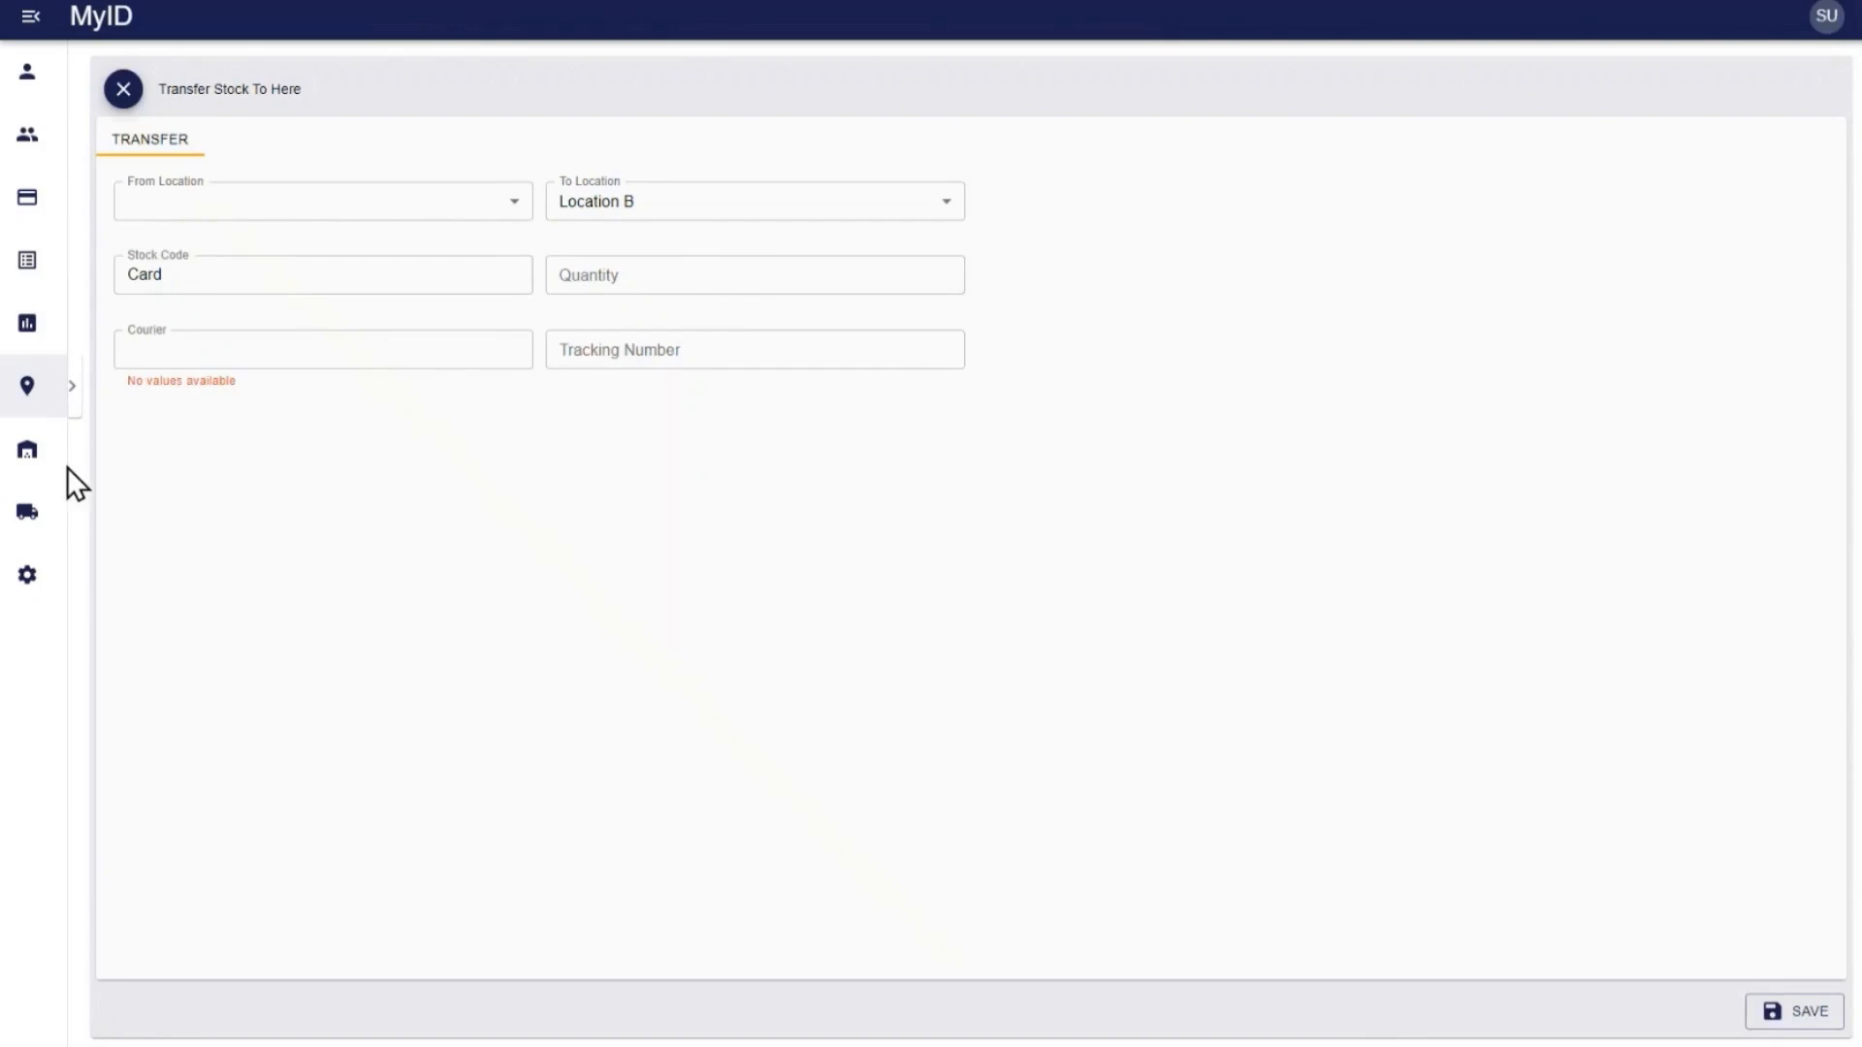
- Create and save a stock transfer of 50 Card items from Location A to Location B, starting from Location A's record
click(104, 388)
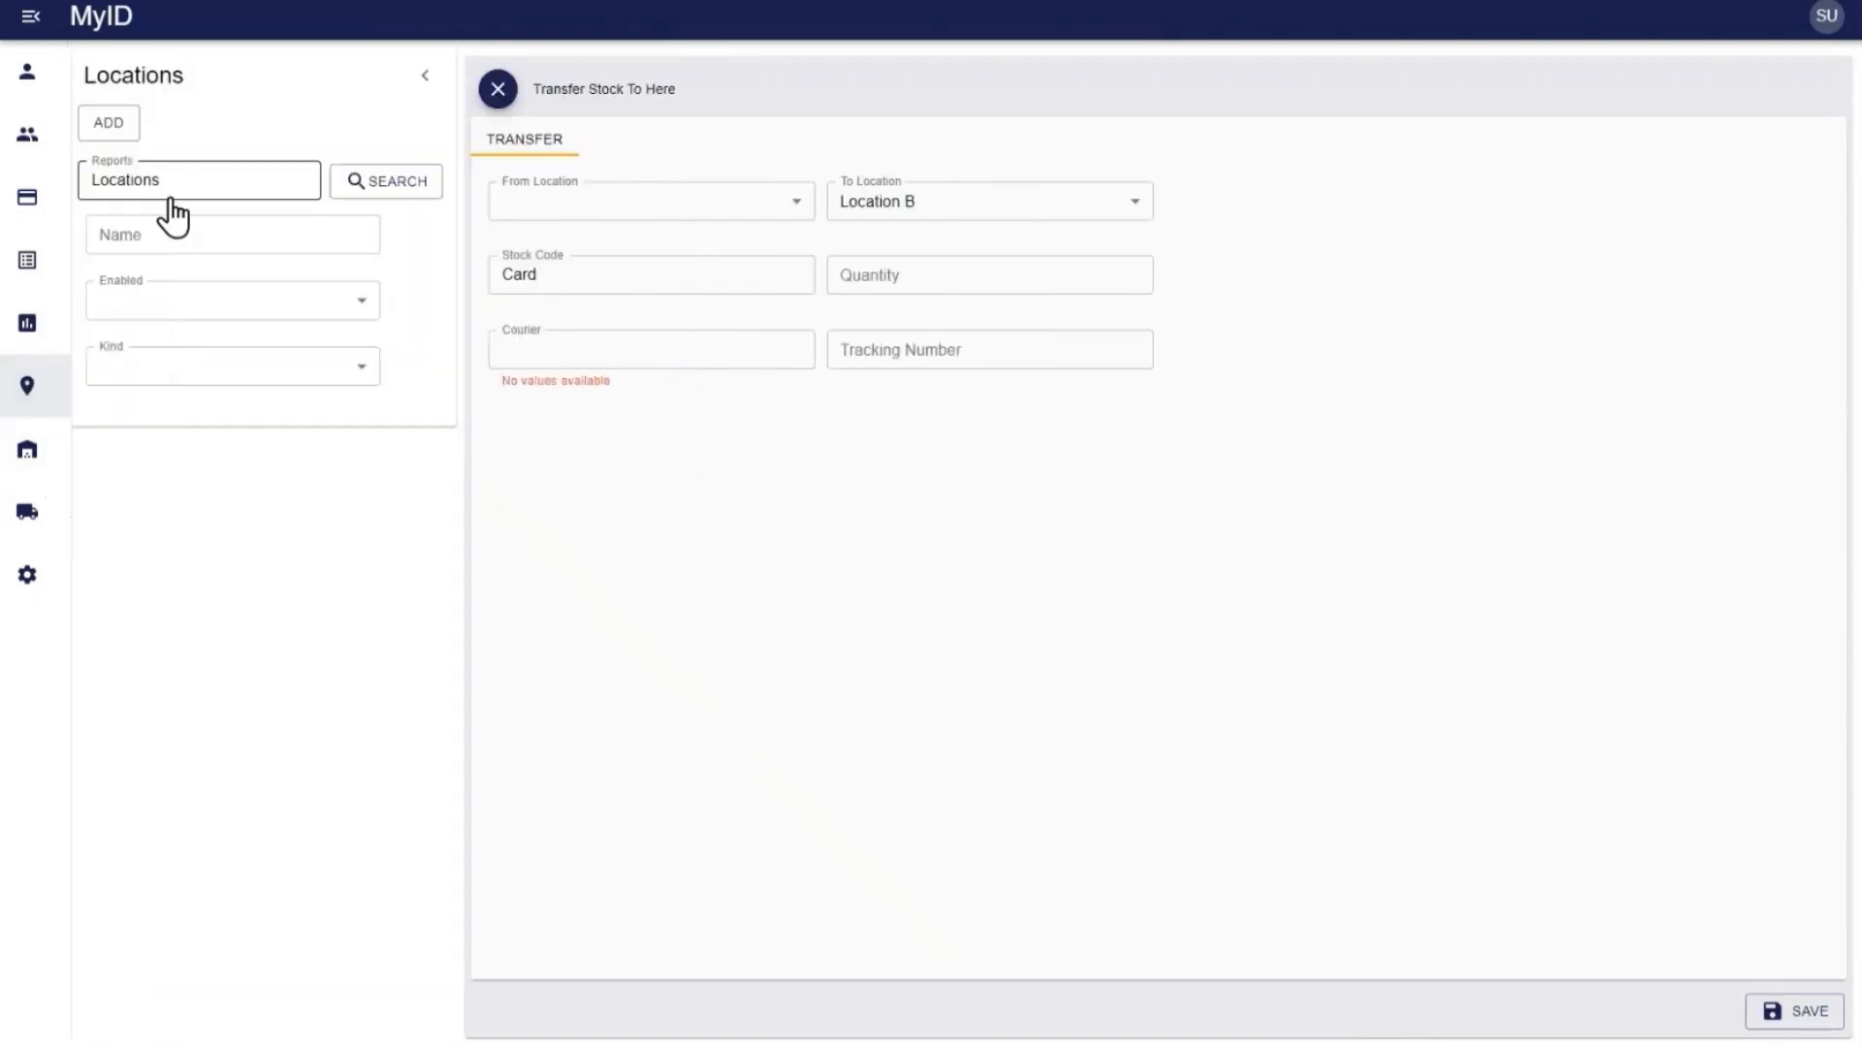
click(413, 190)
click(621, 177)
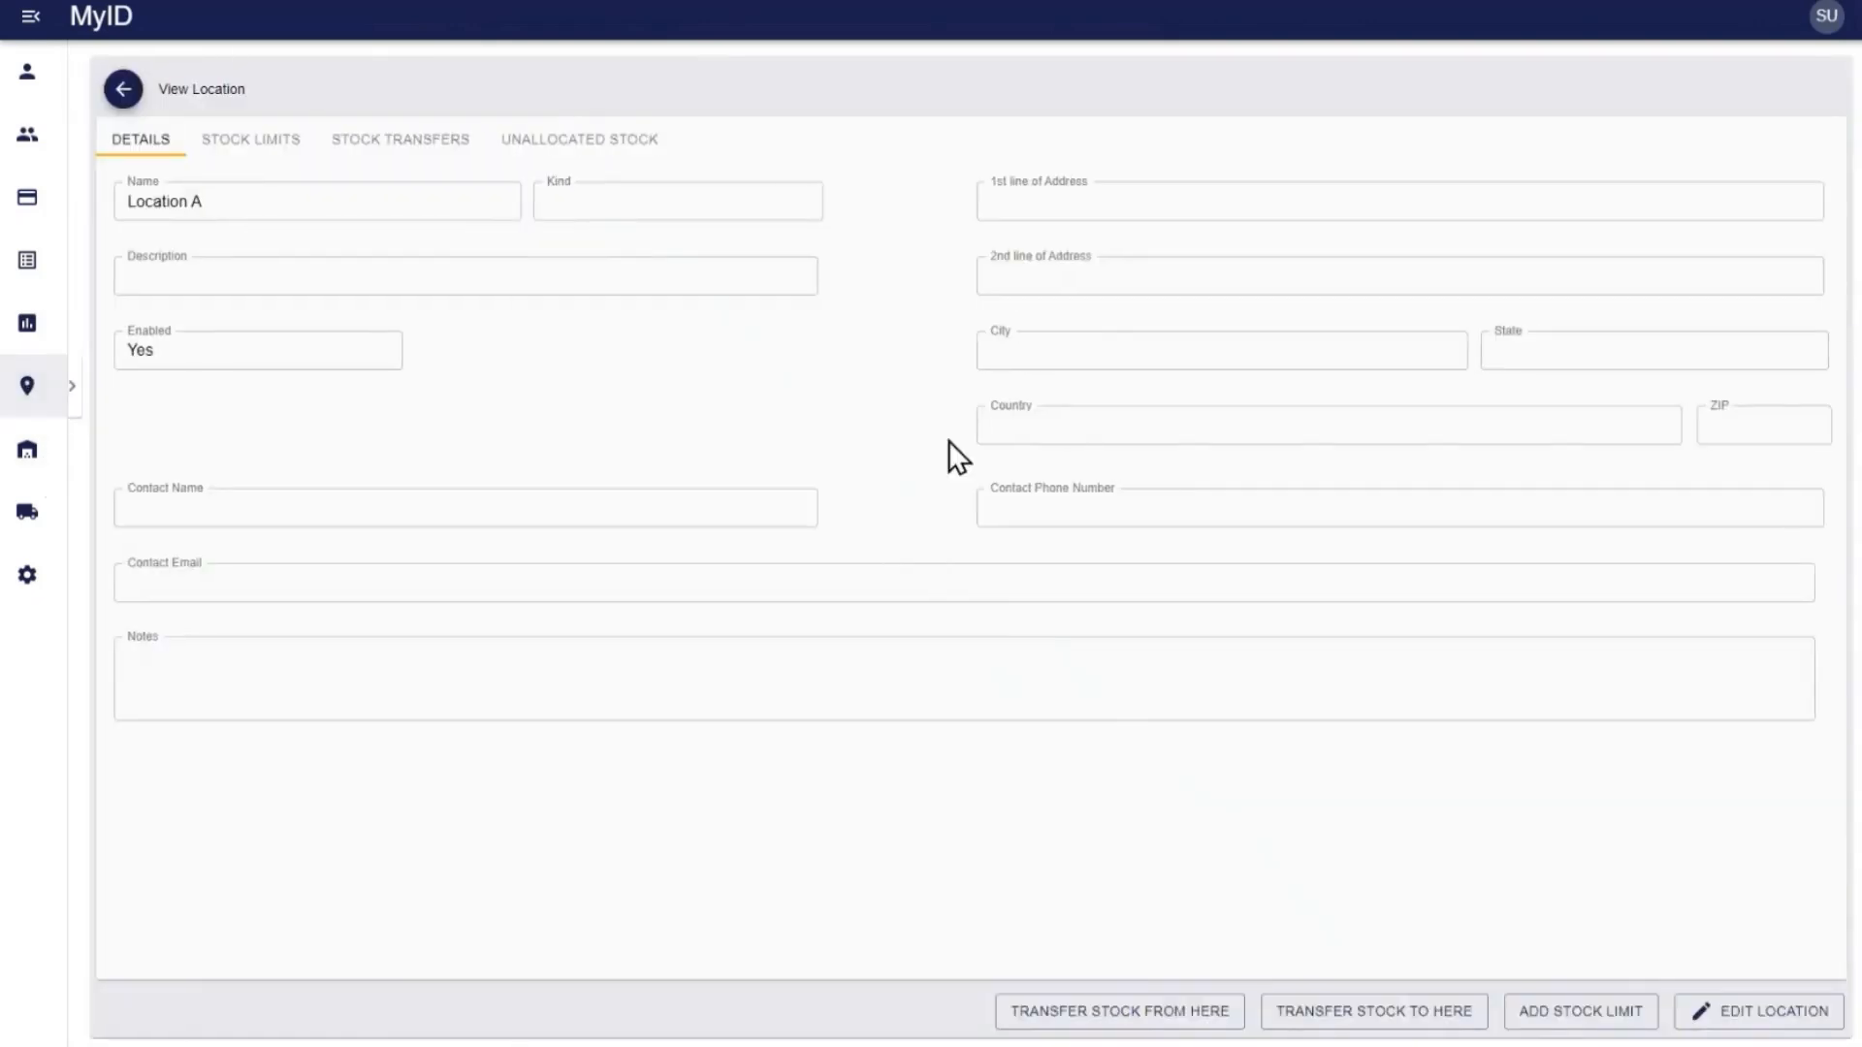
click(1167, 1020)
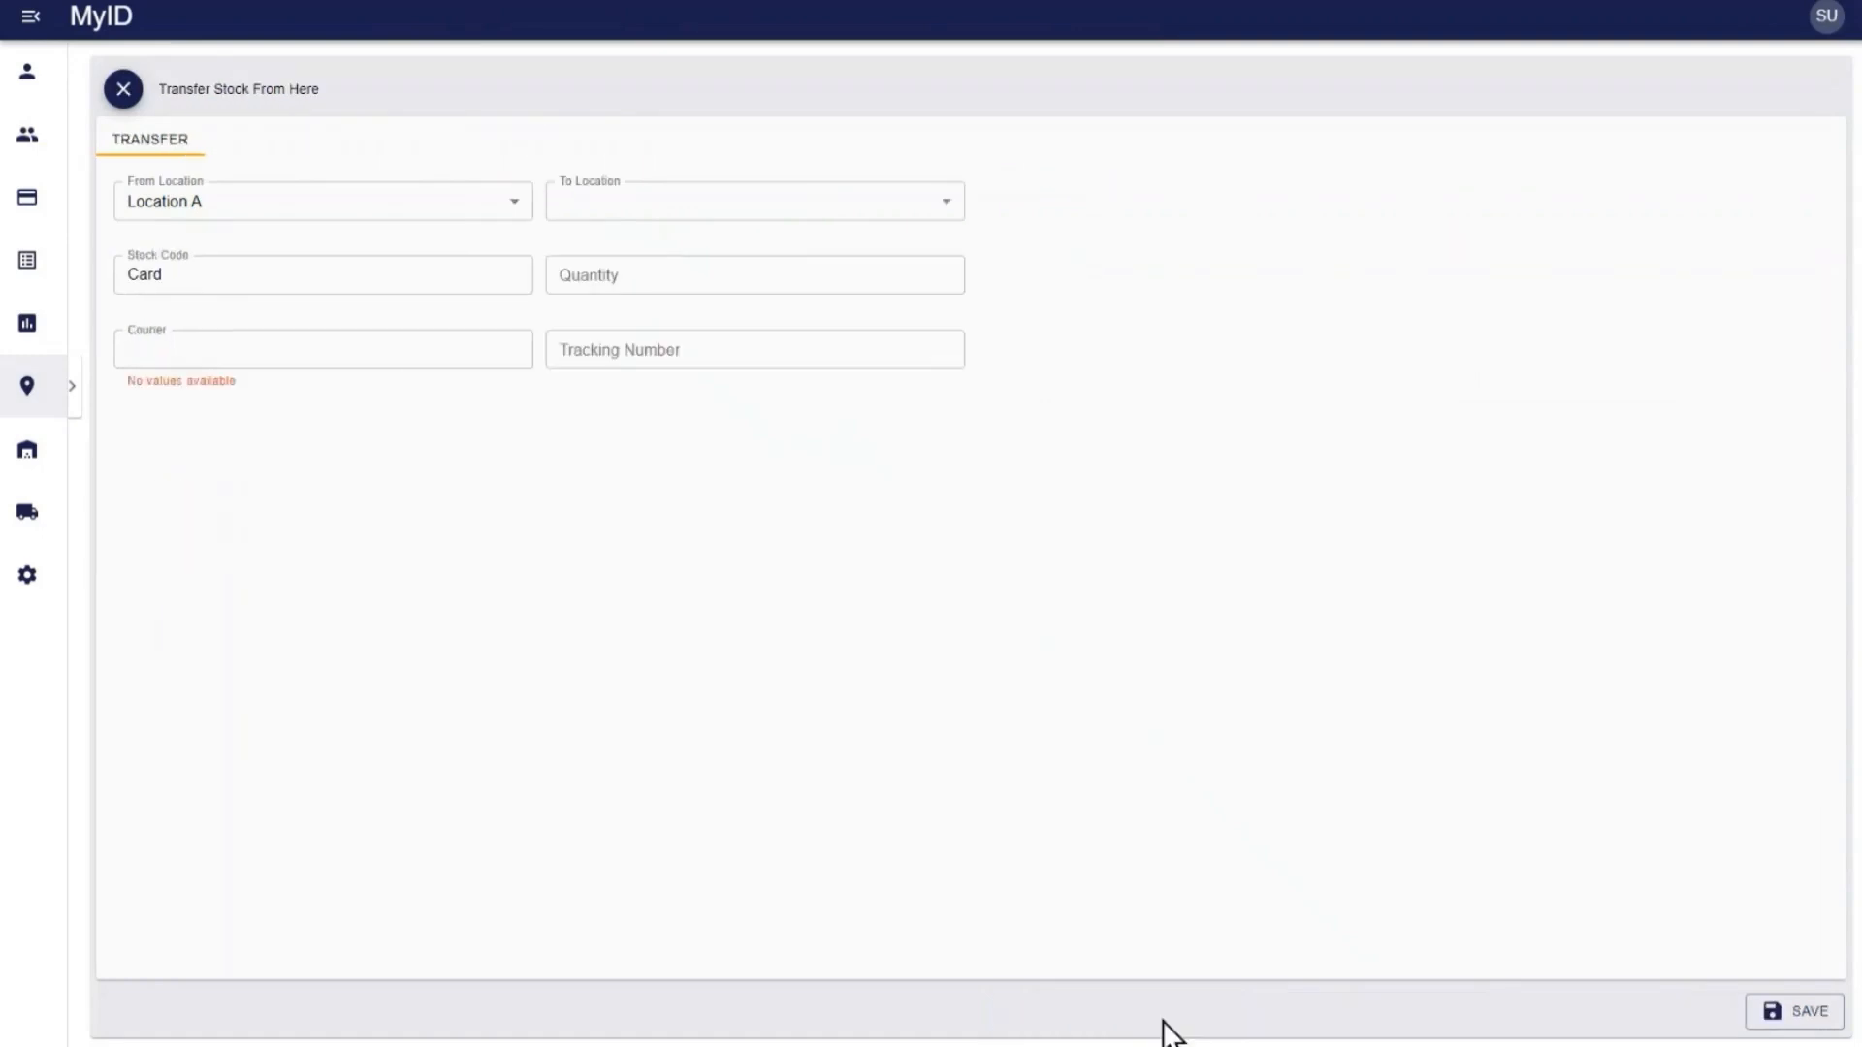
click(647, 207)
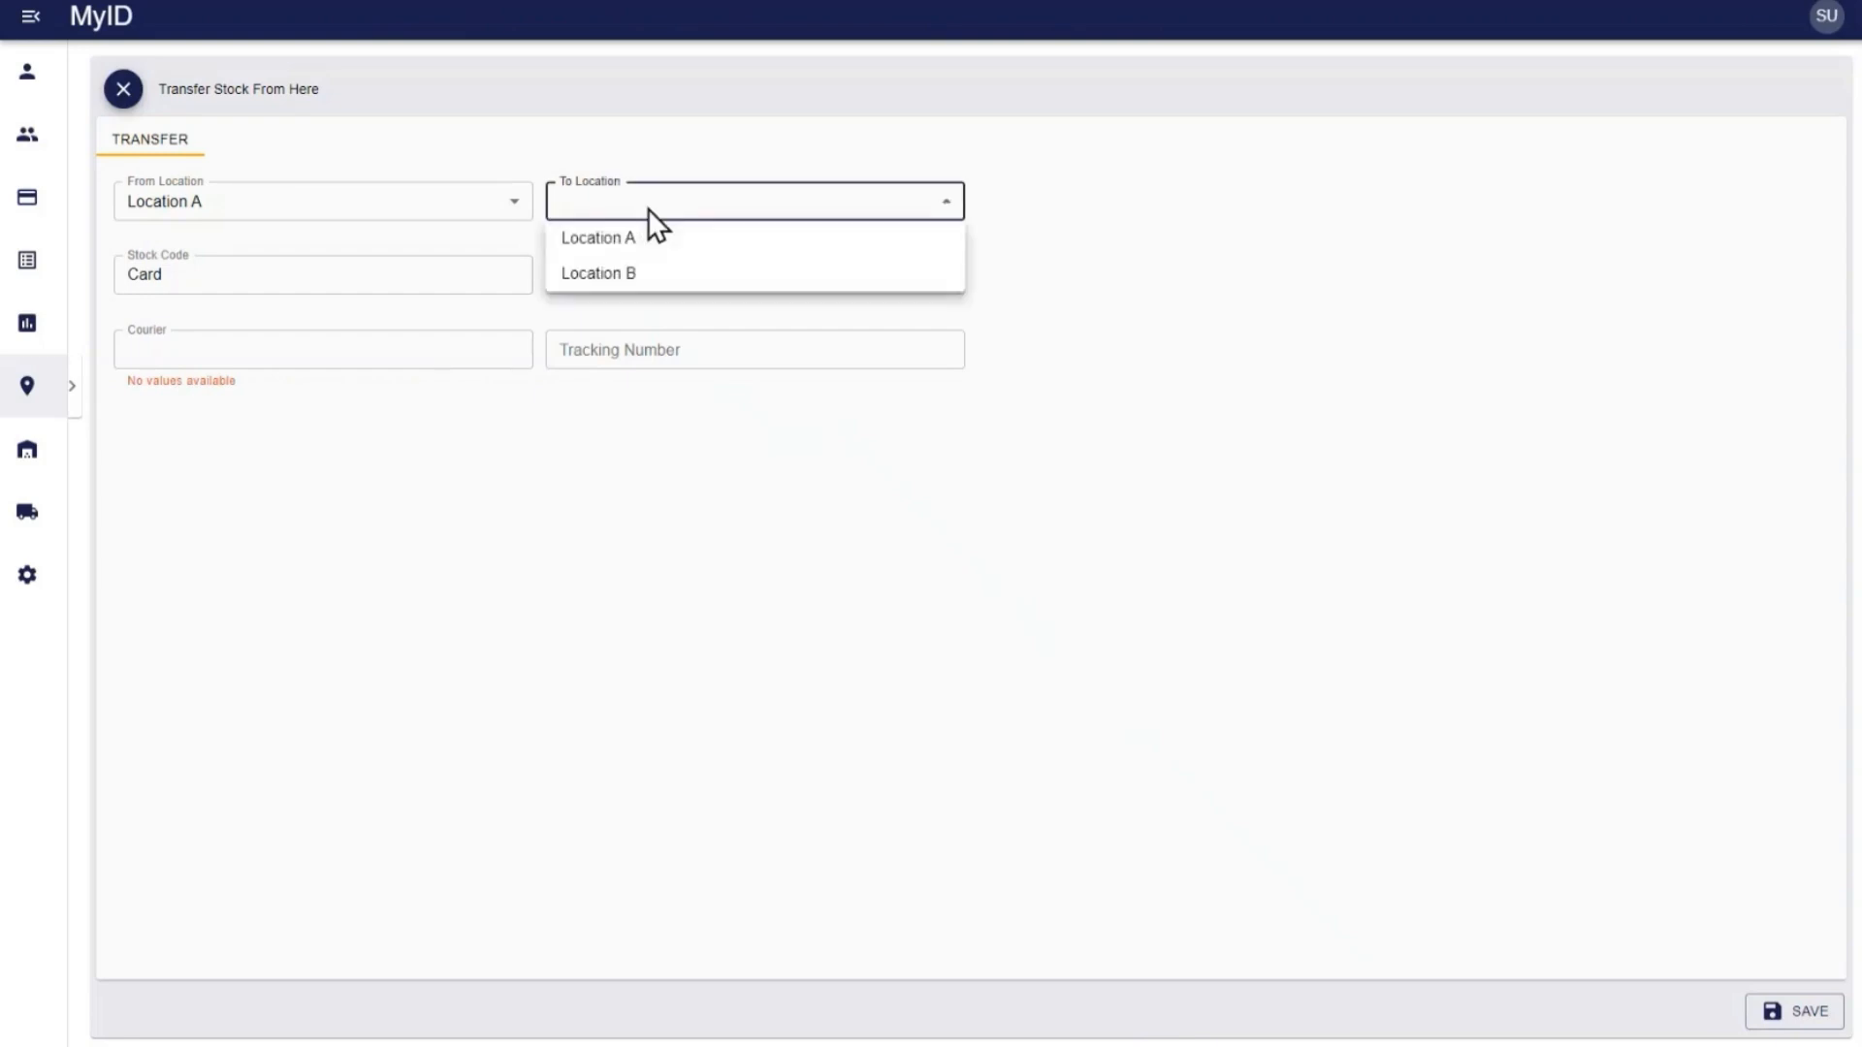
click(640, 279)
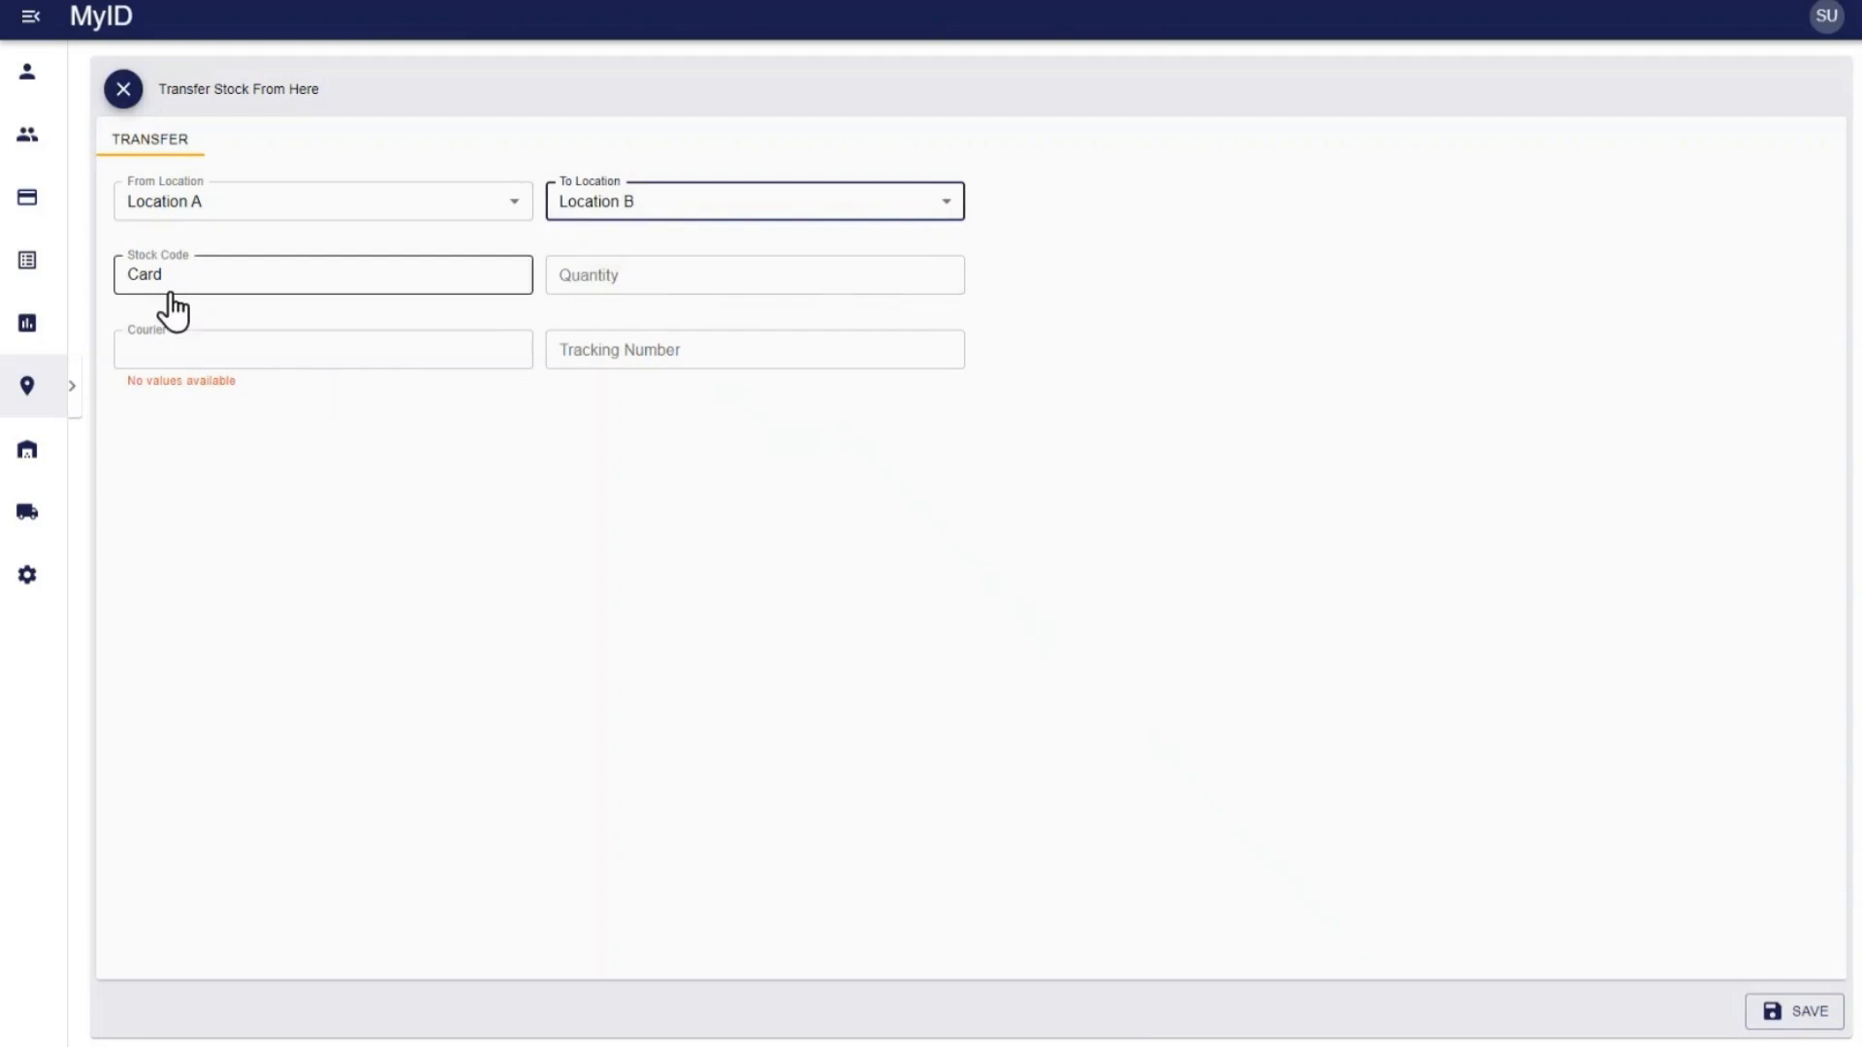
click(690, 280)
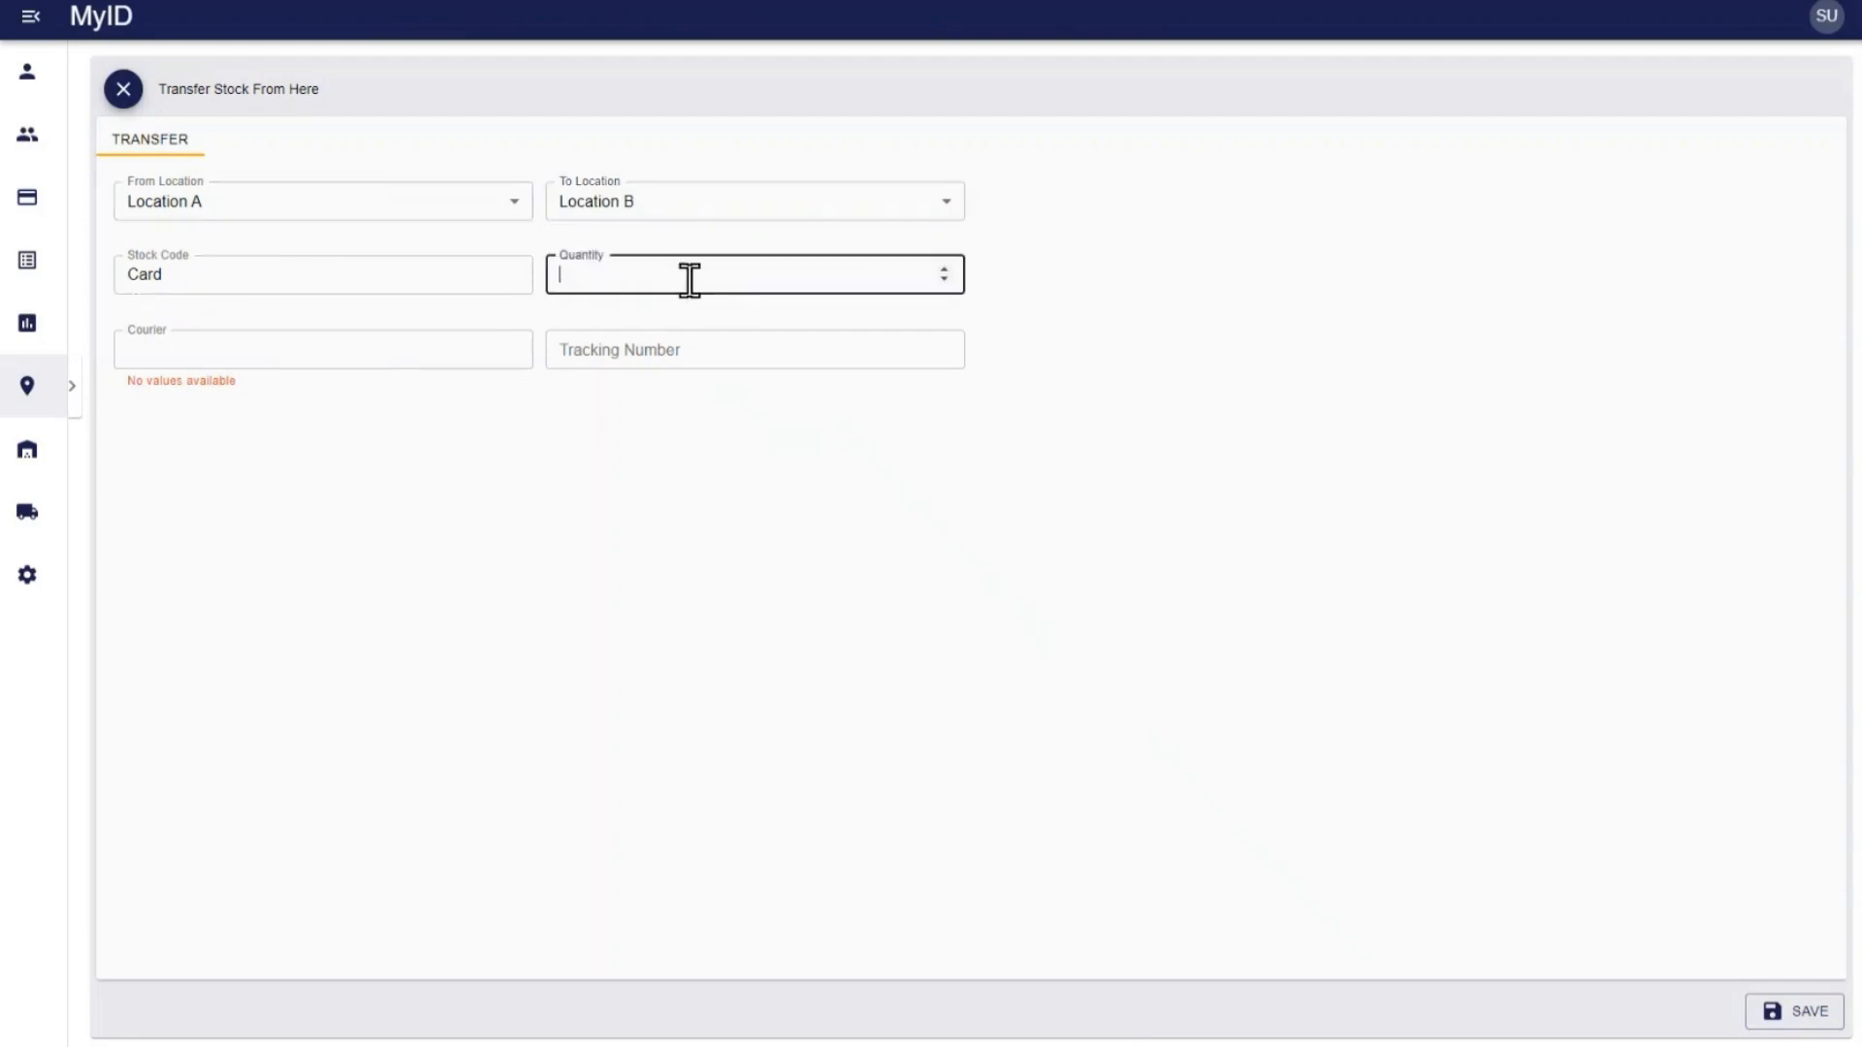
text(50)
click(692, 354)
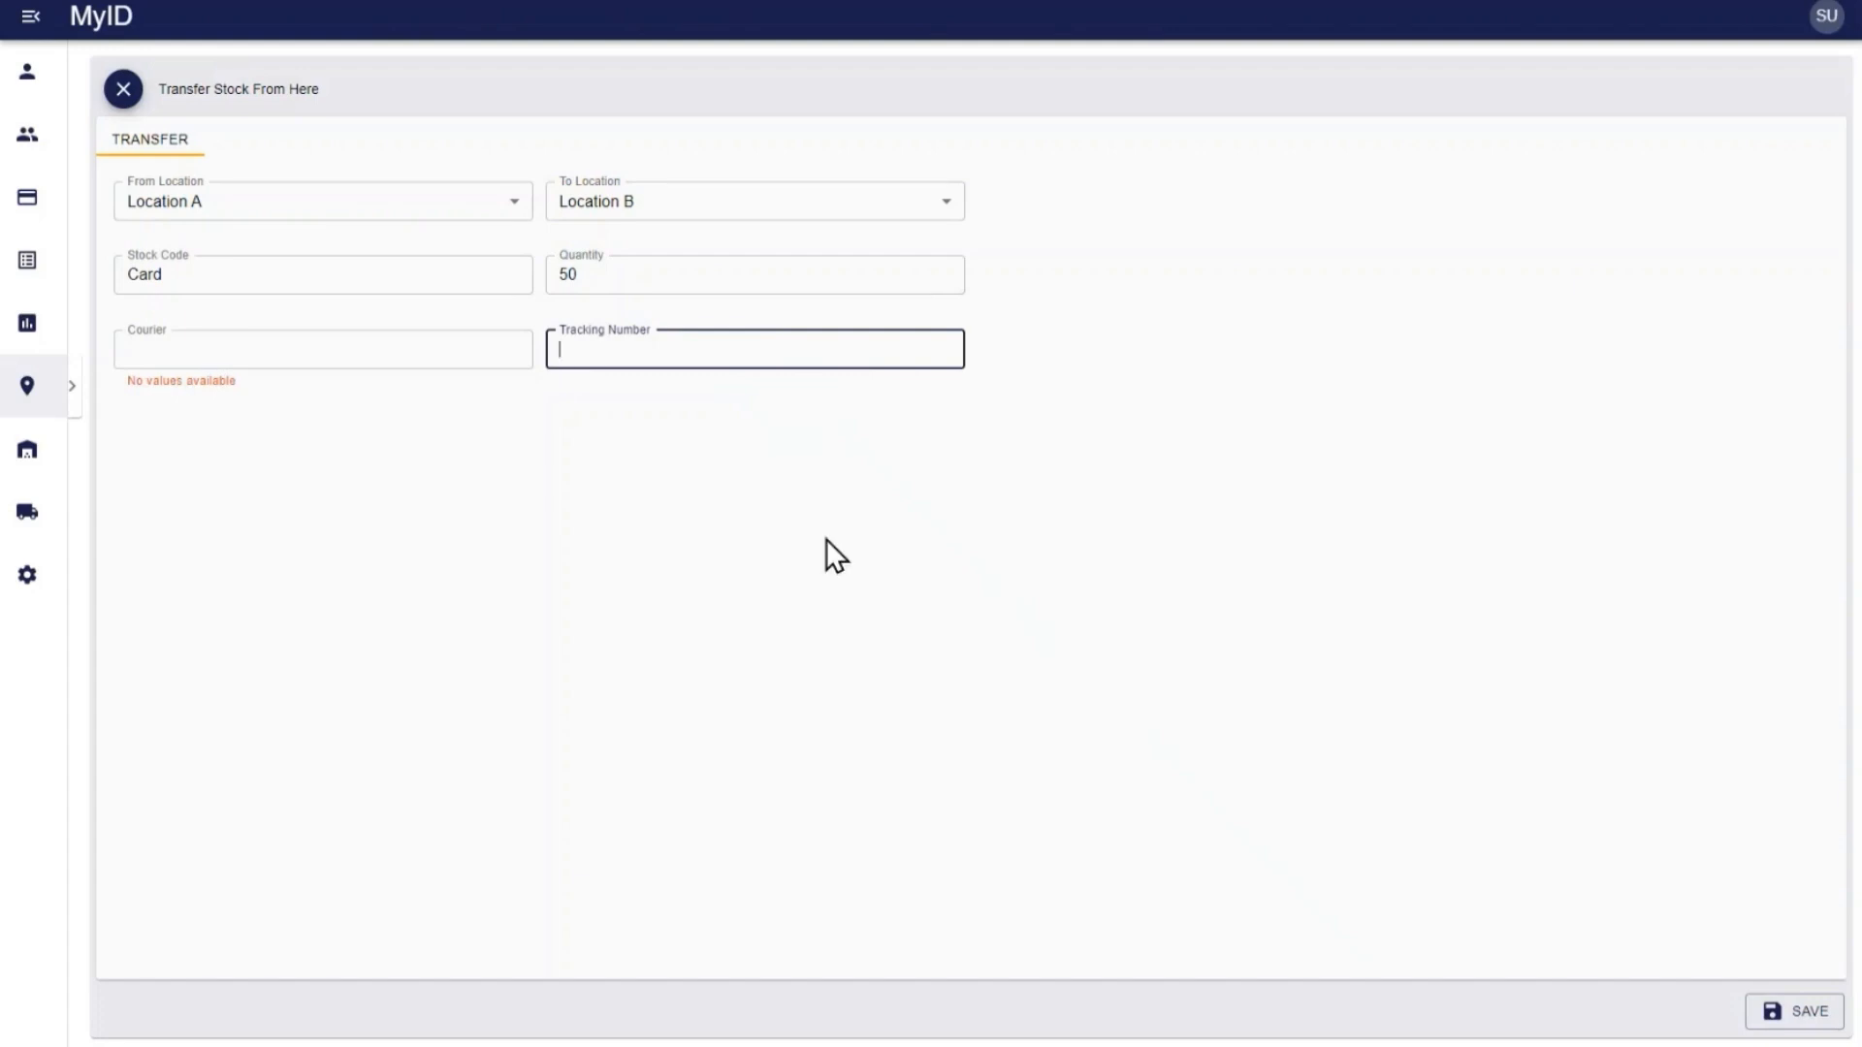
click(1809, 1020)
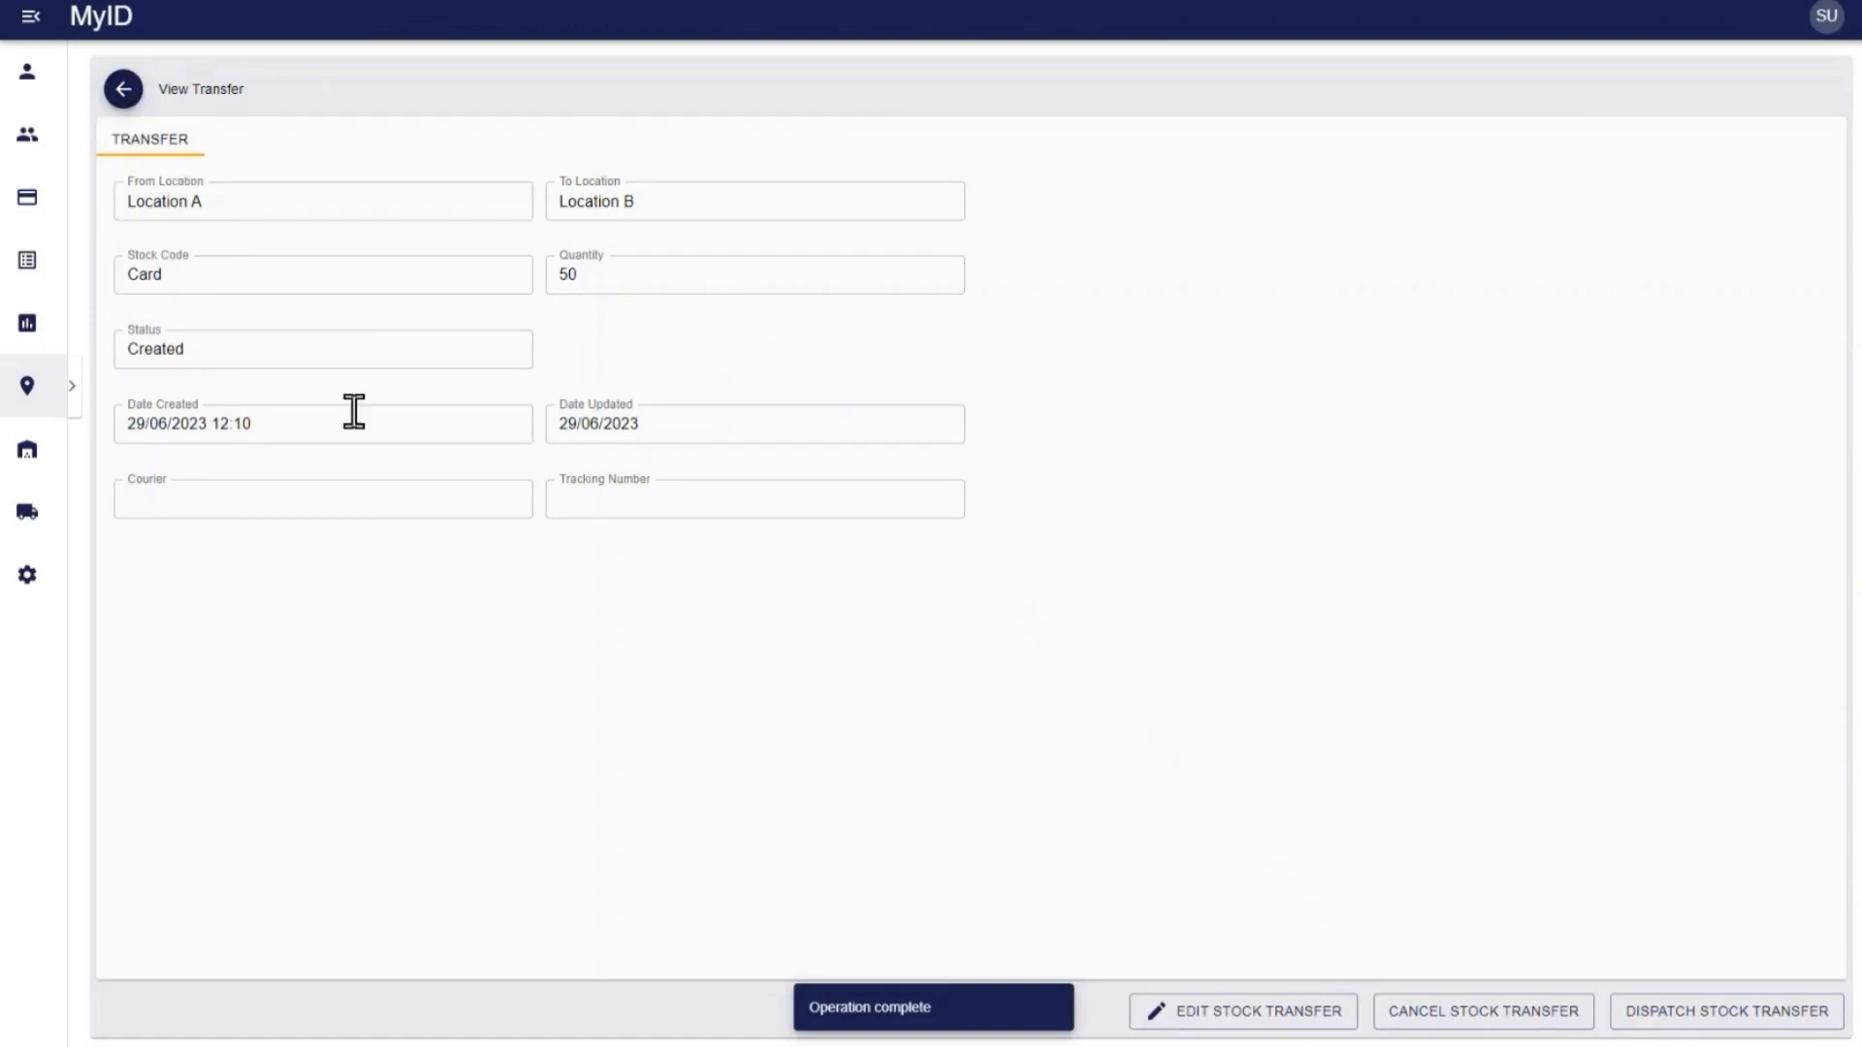
- Search all stock transfers to check the status of the Location A to Location B transfer, and list the stock limits
click(123, 91)
mouse_move(43, 536)
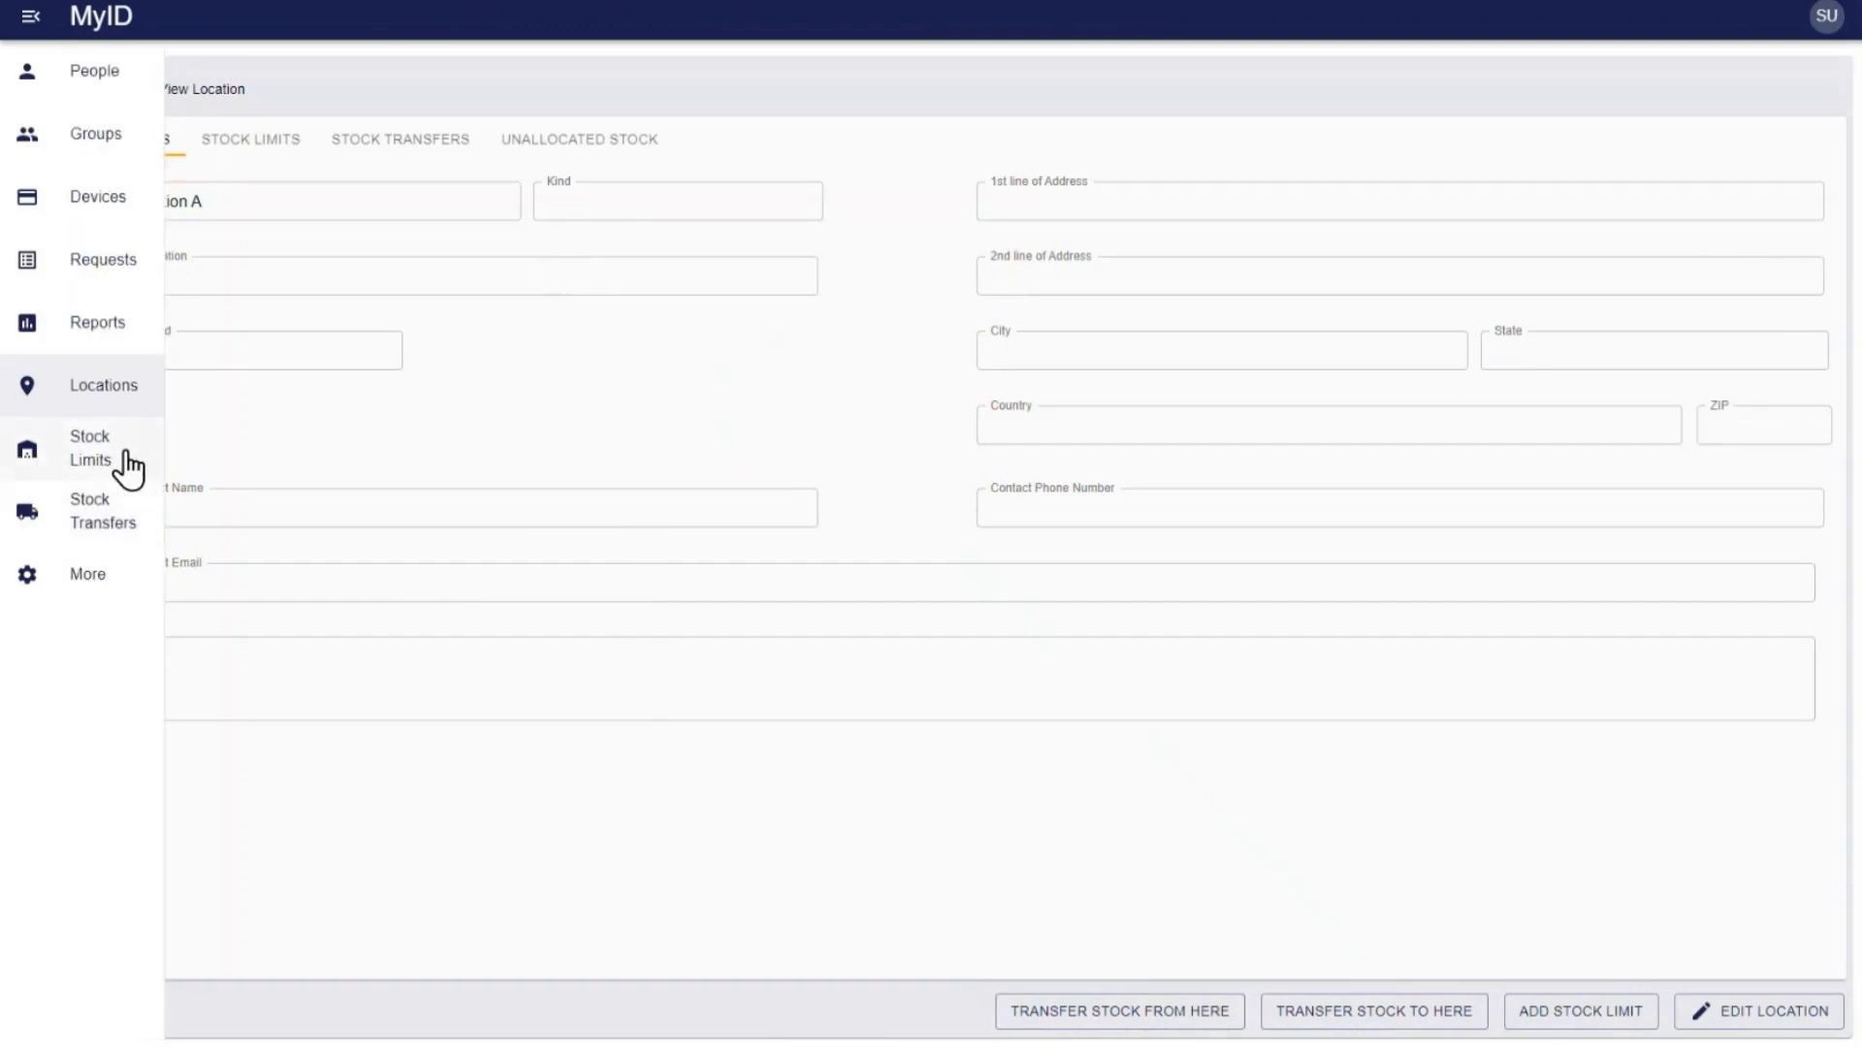
click(100, 520)
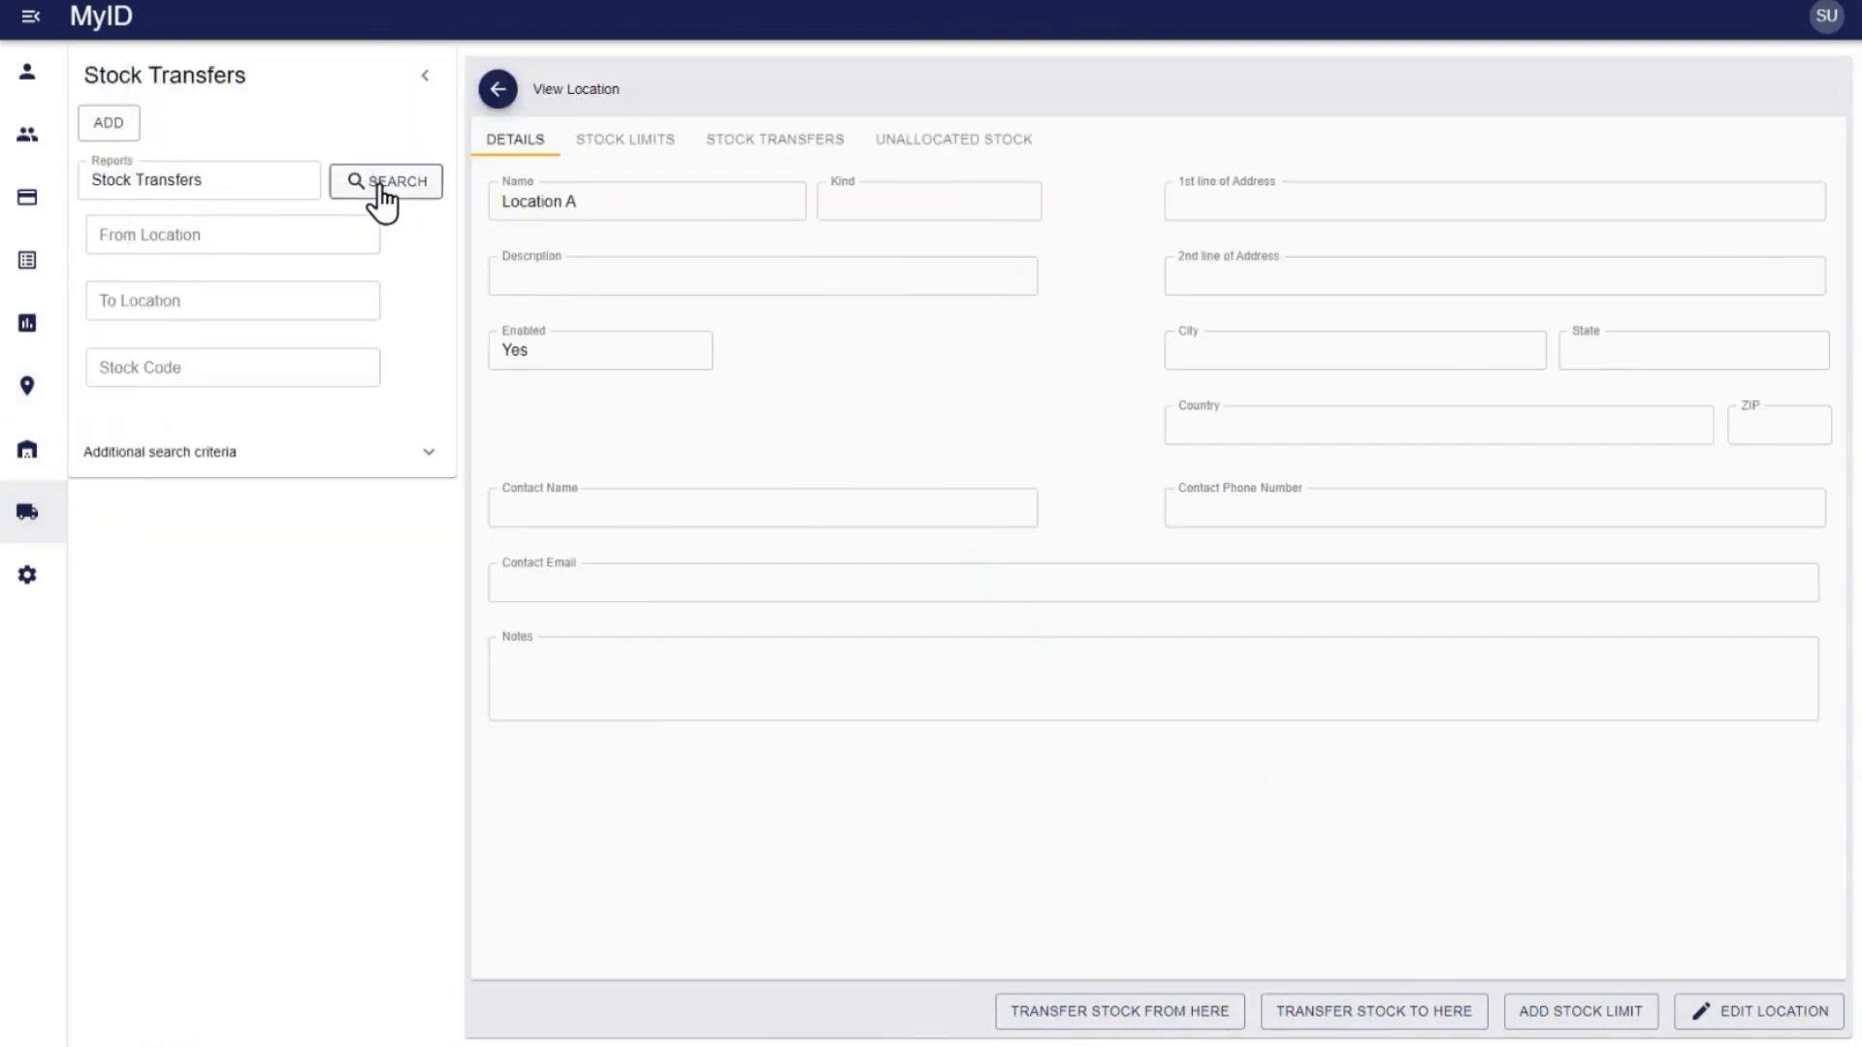
click(382, 197)
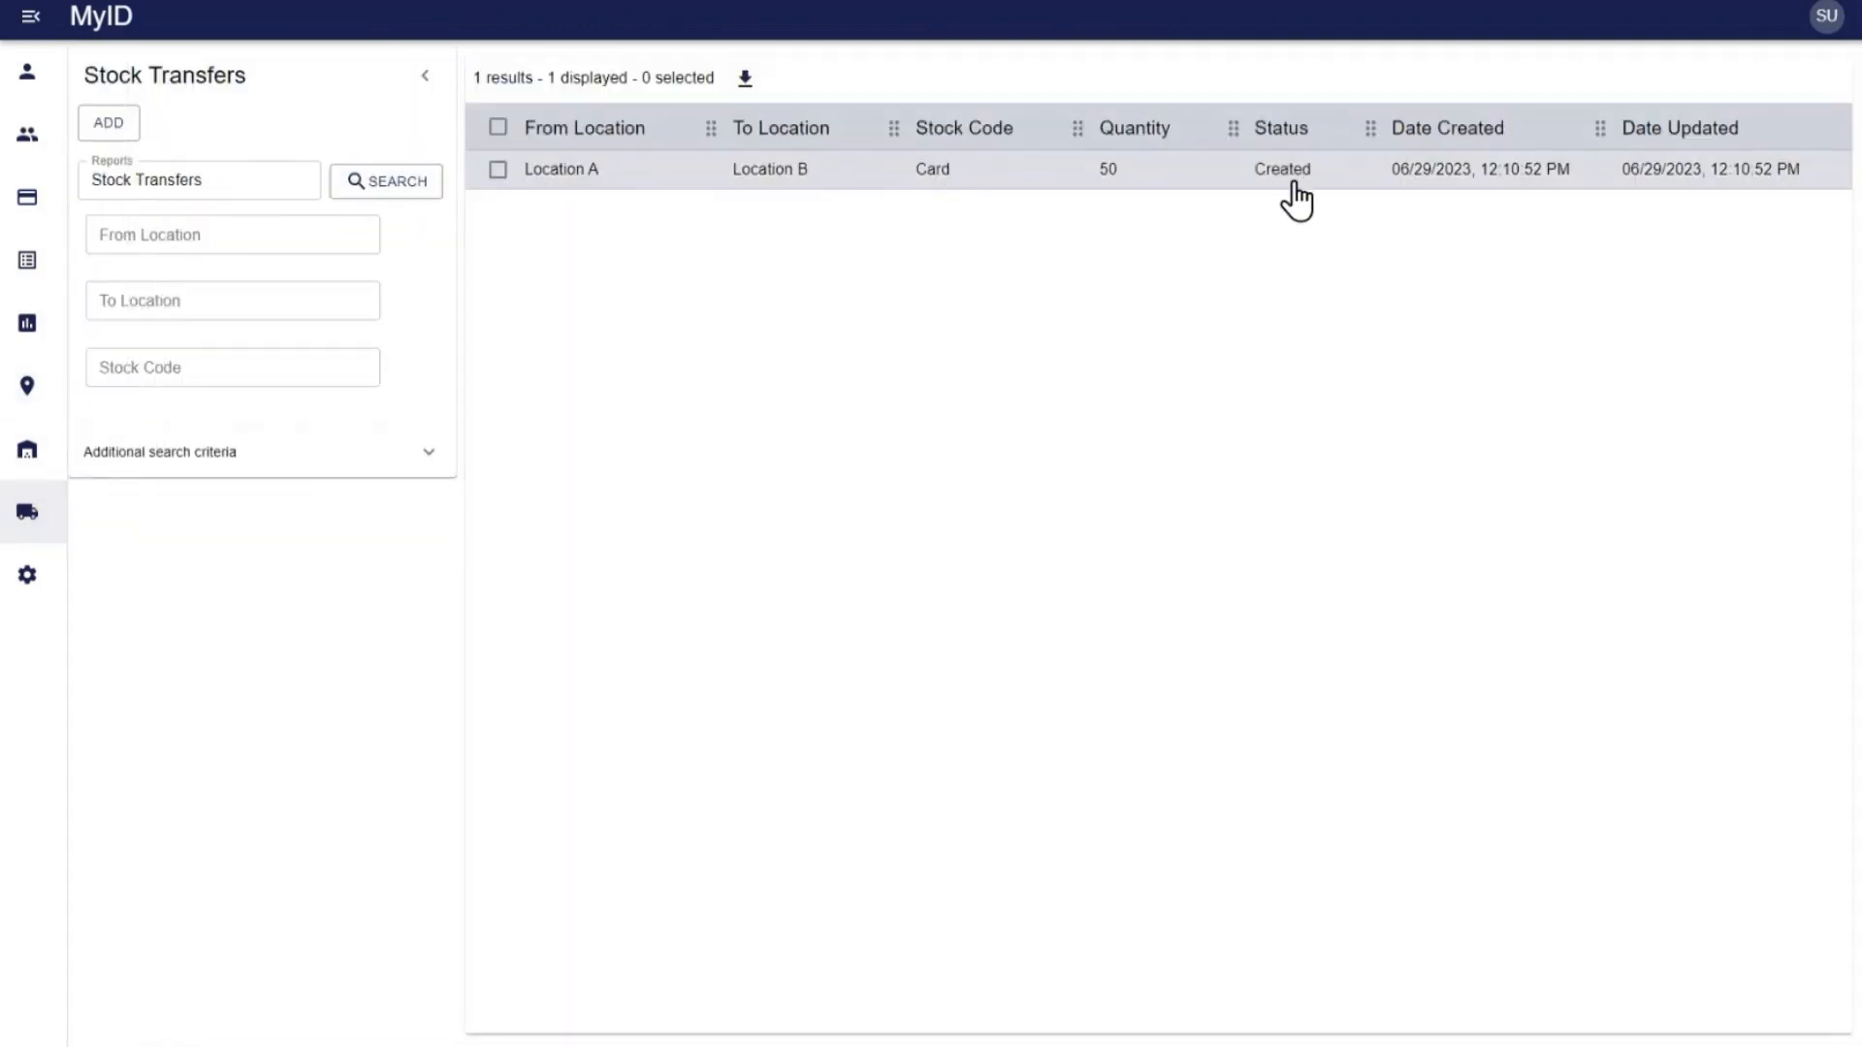
click(1081, 194)
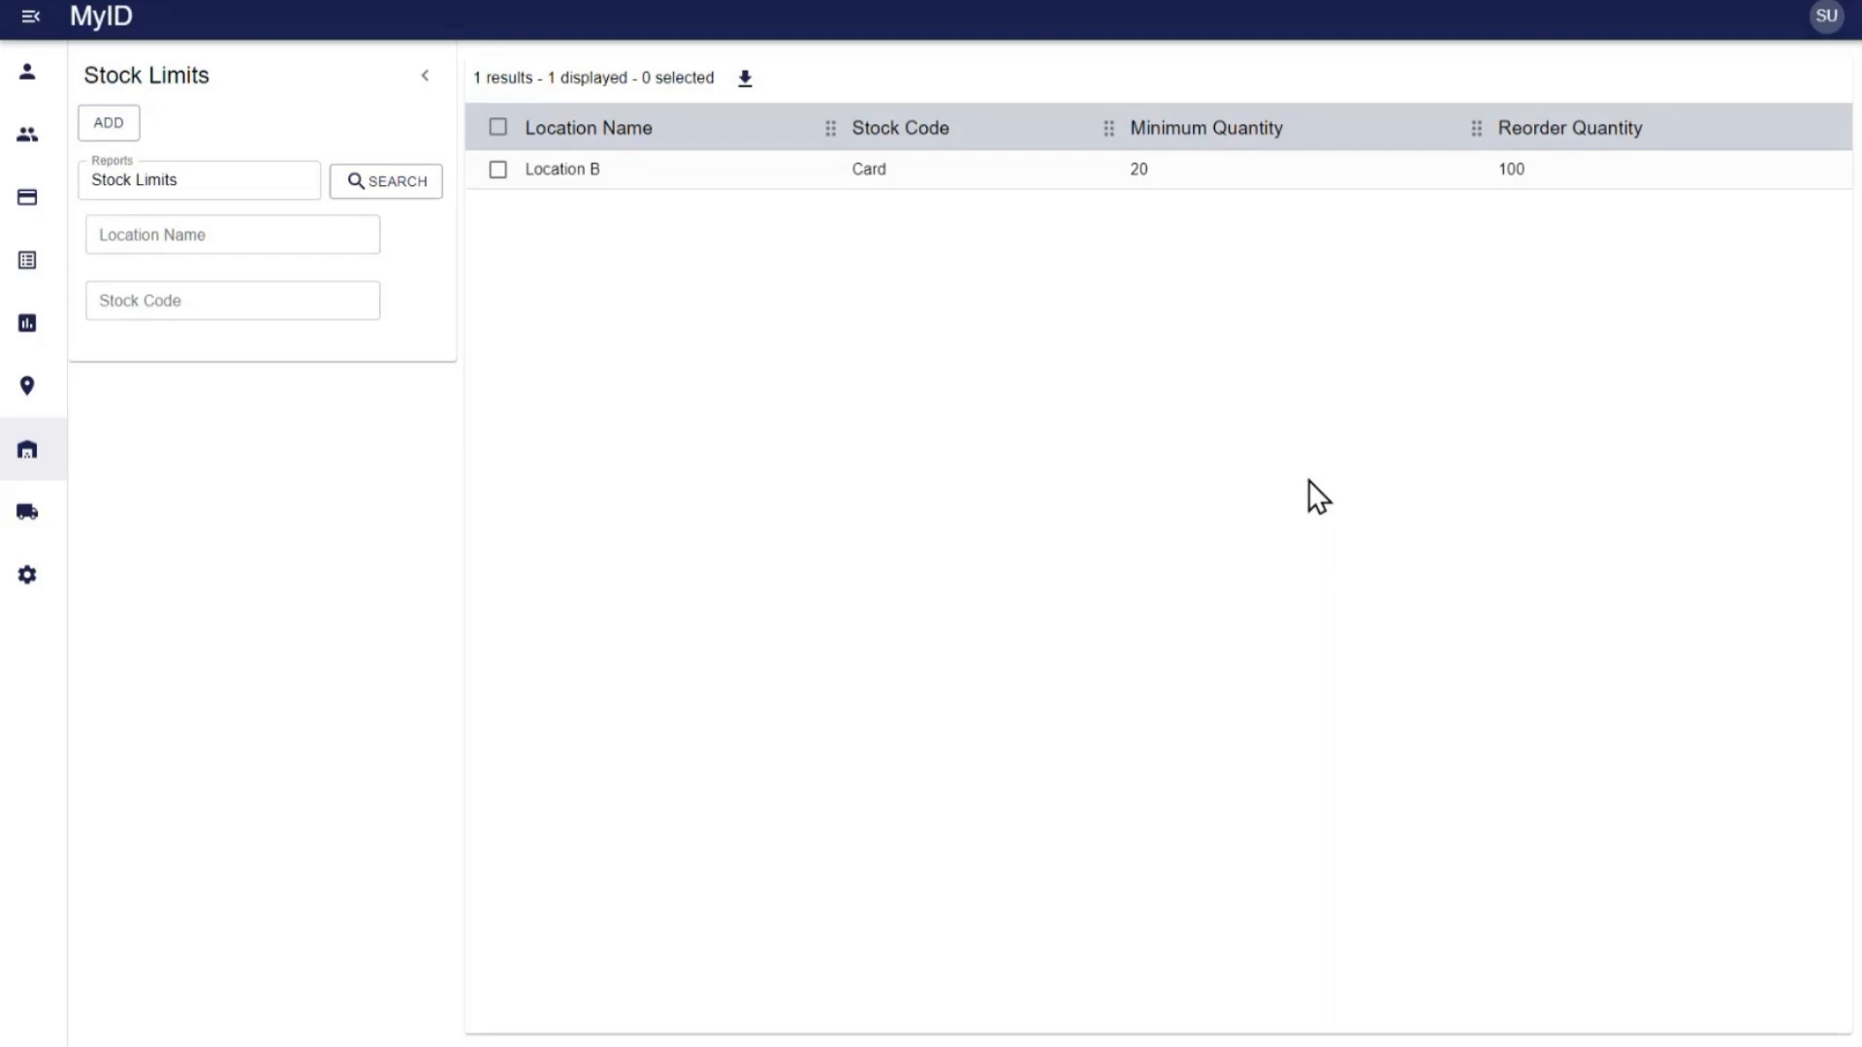
- Search the devices with the Available Device Stock report for import labels matching Loca*
click(43, 204)
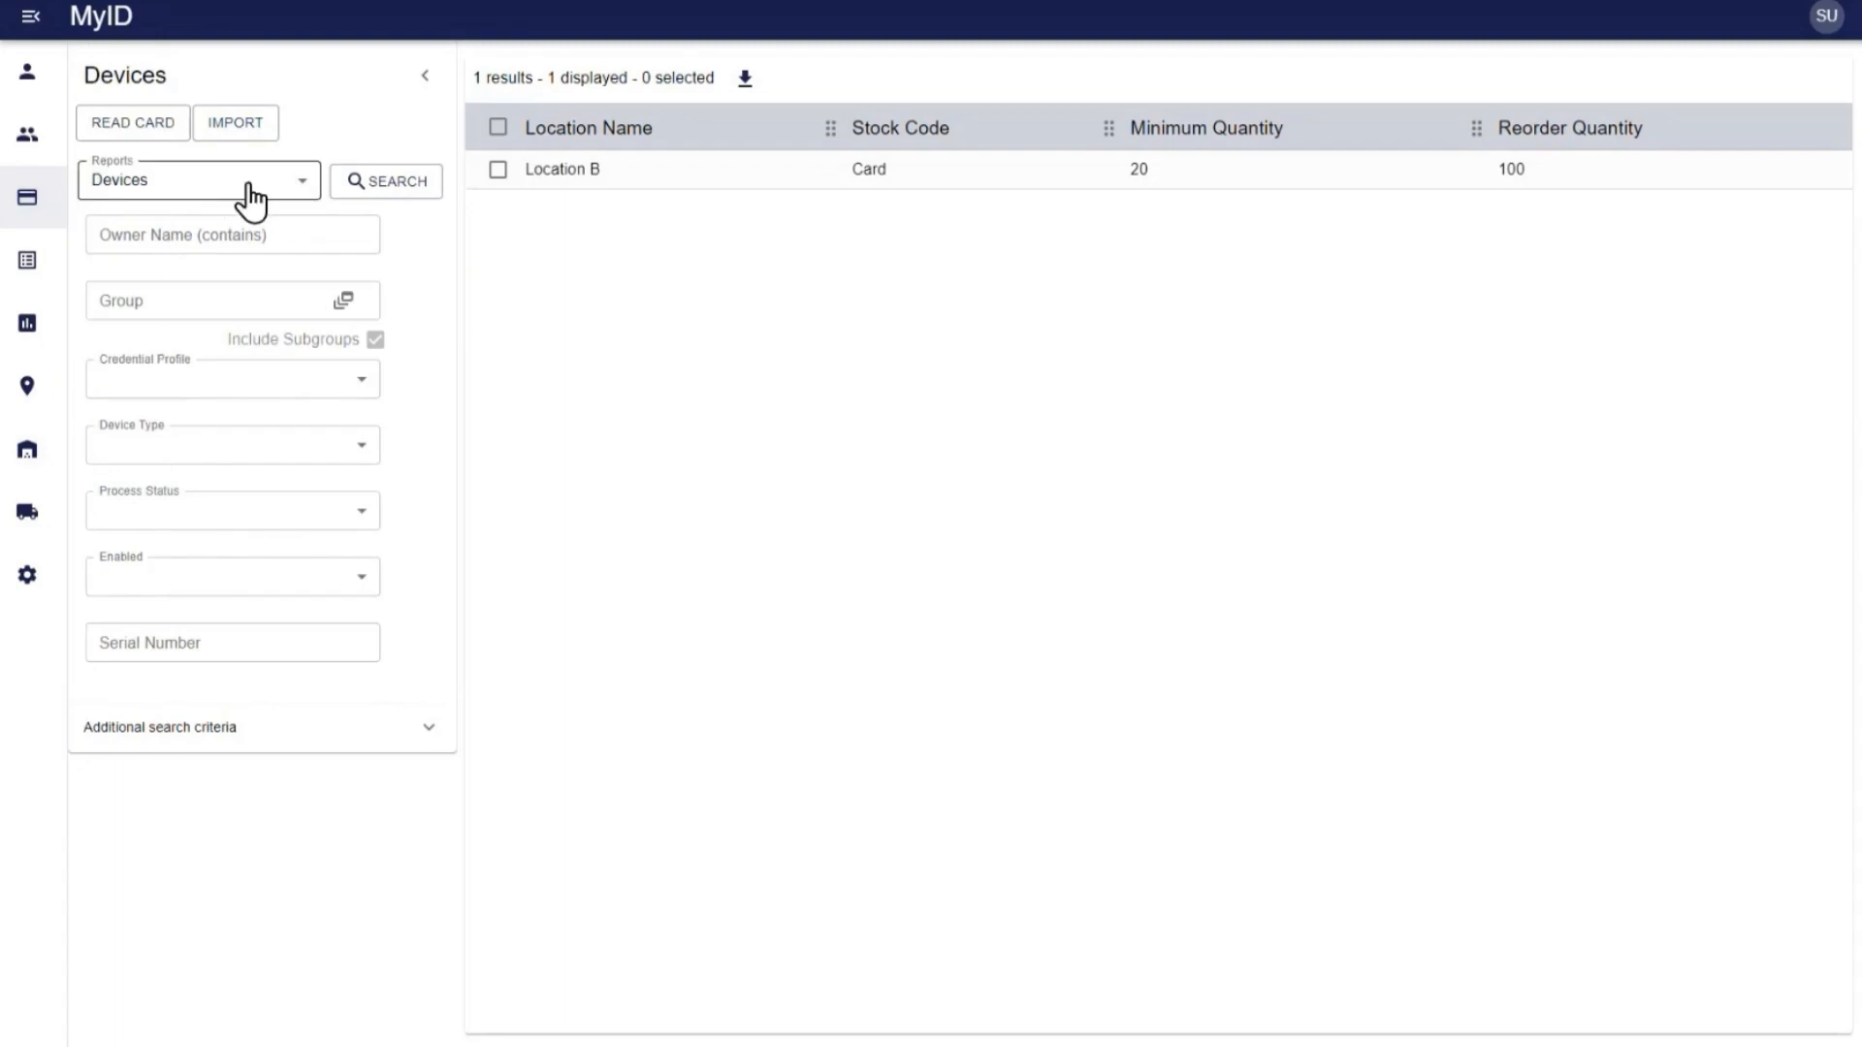
click(299, 197)
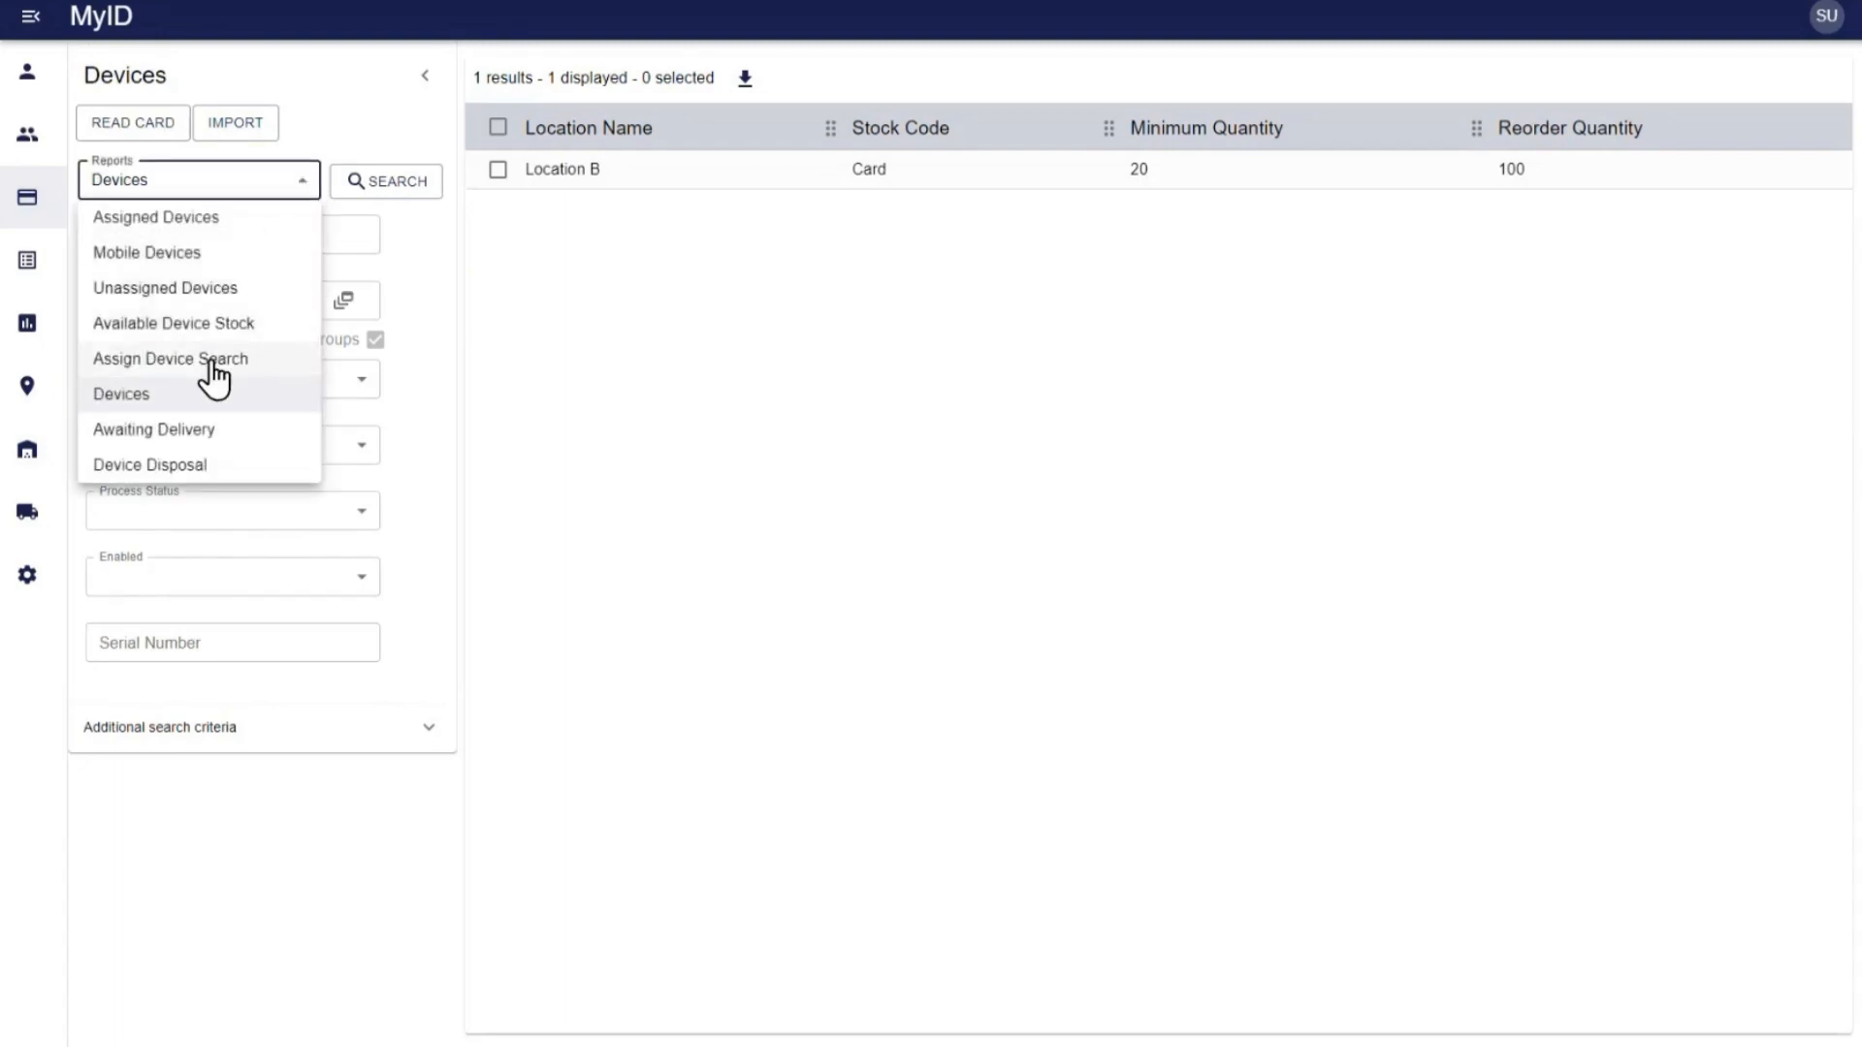
click(222, 325)
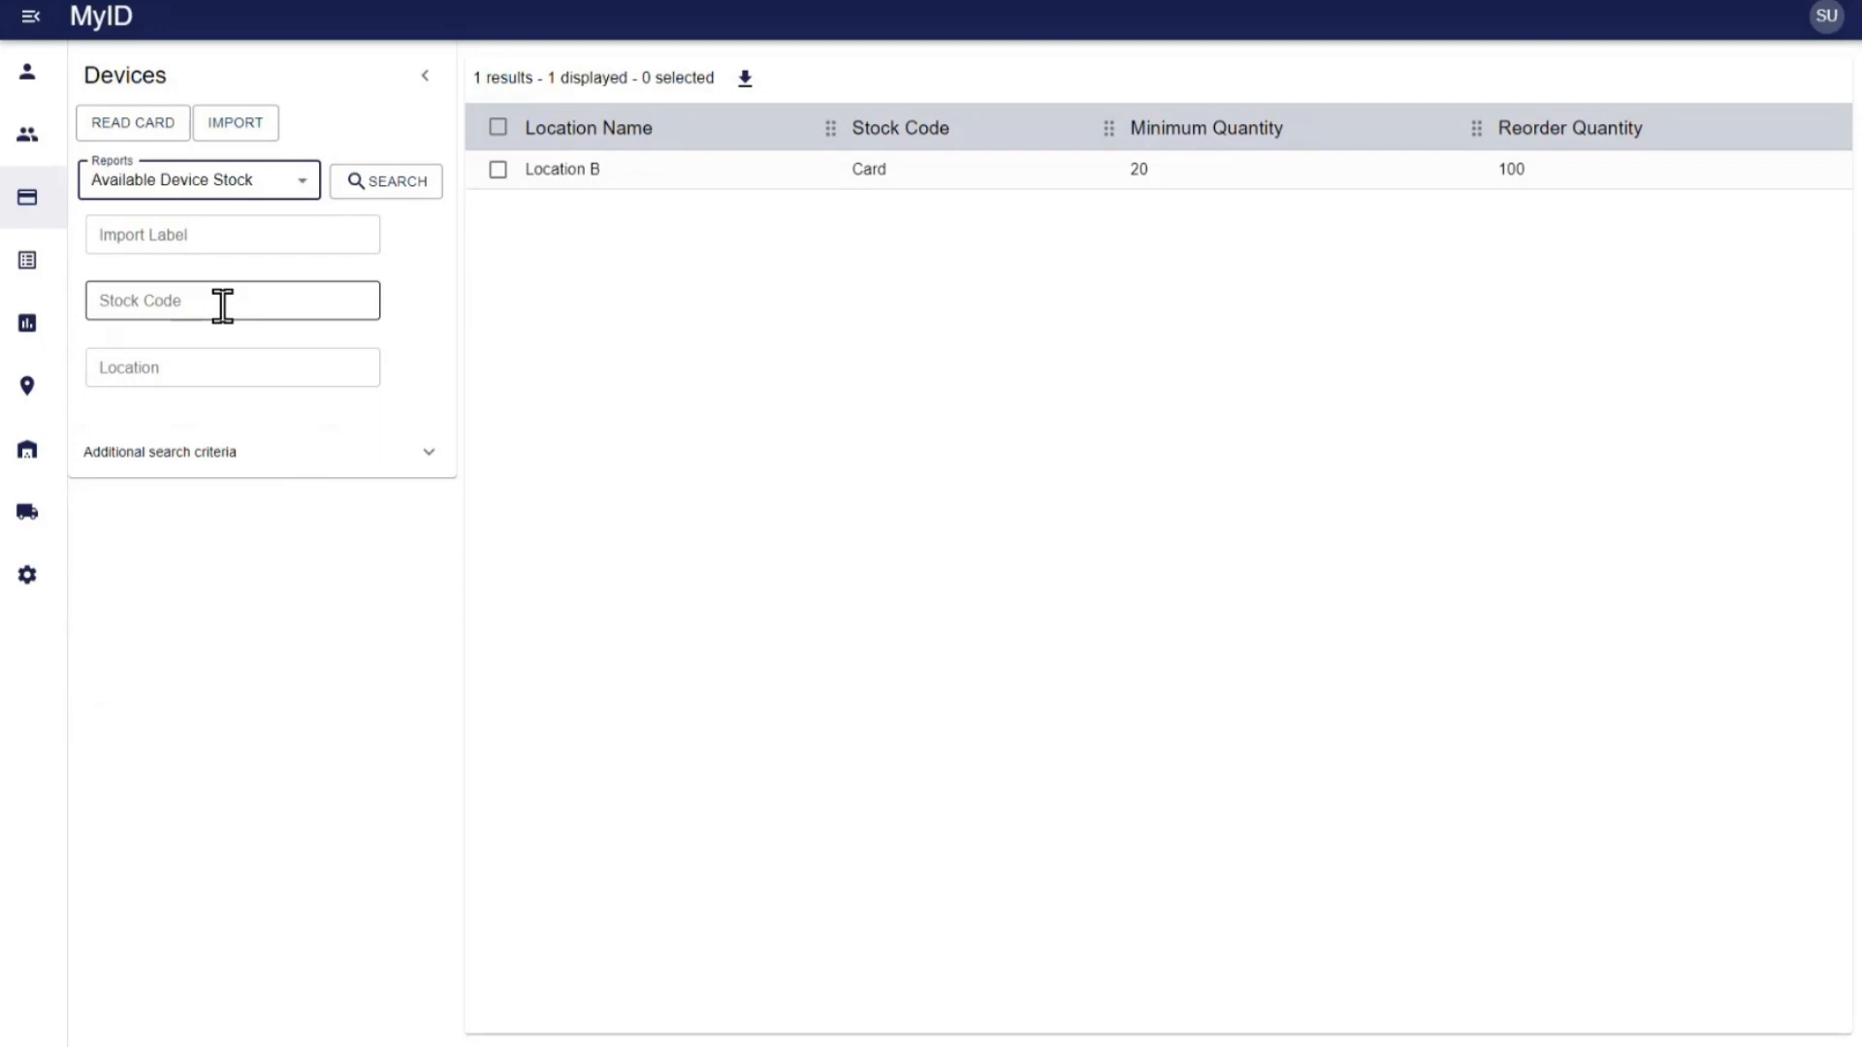
click(237, 233)
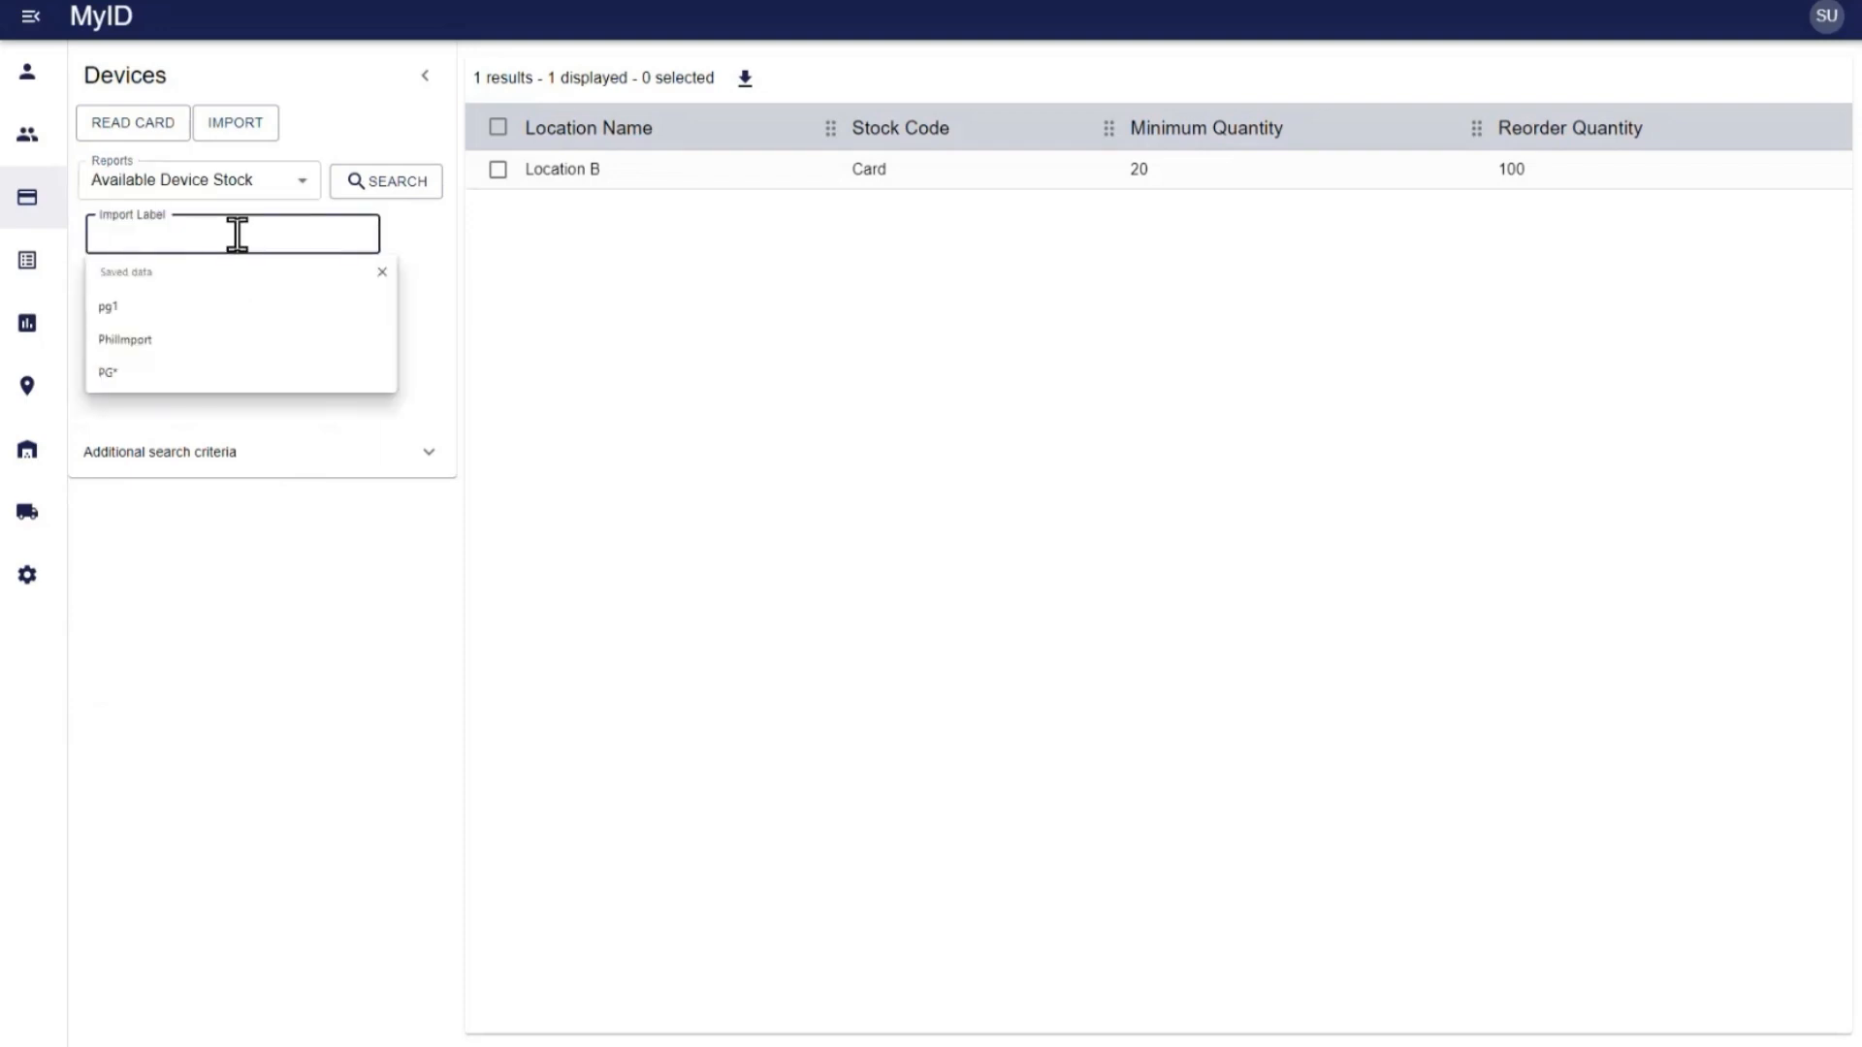
text(Loca*)
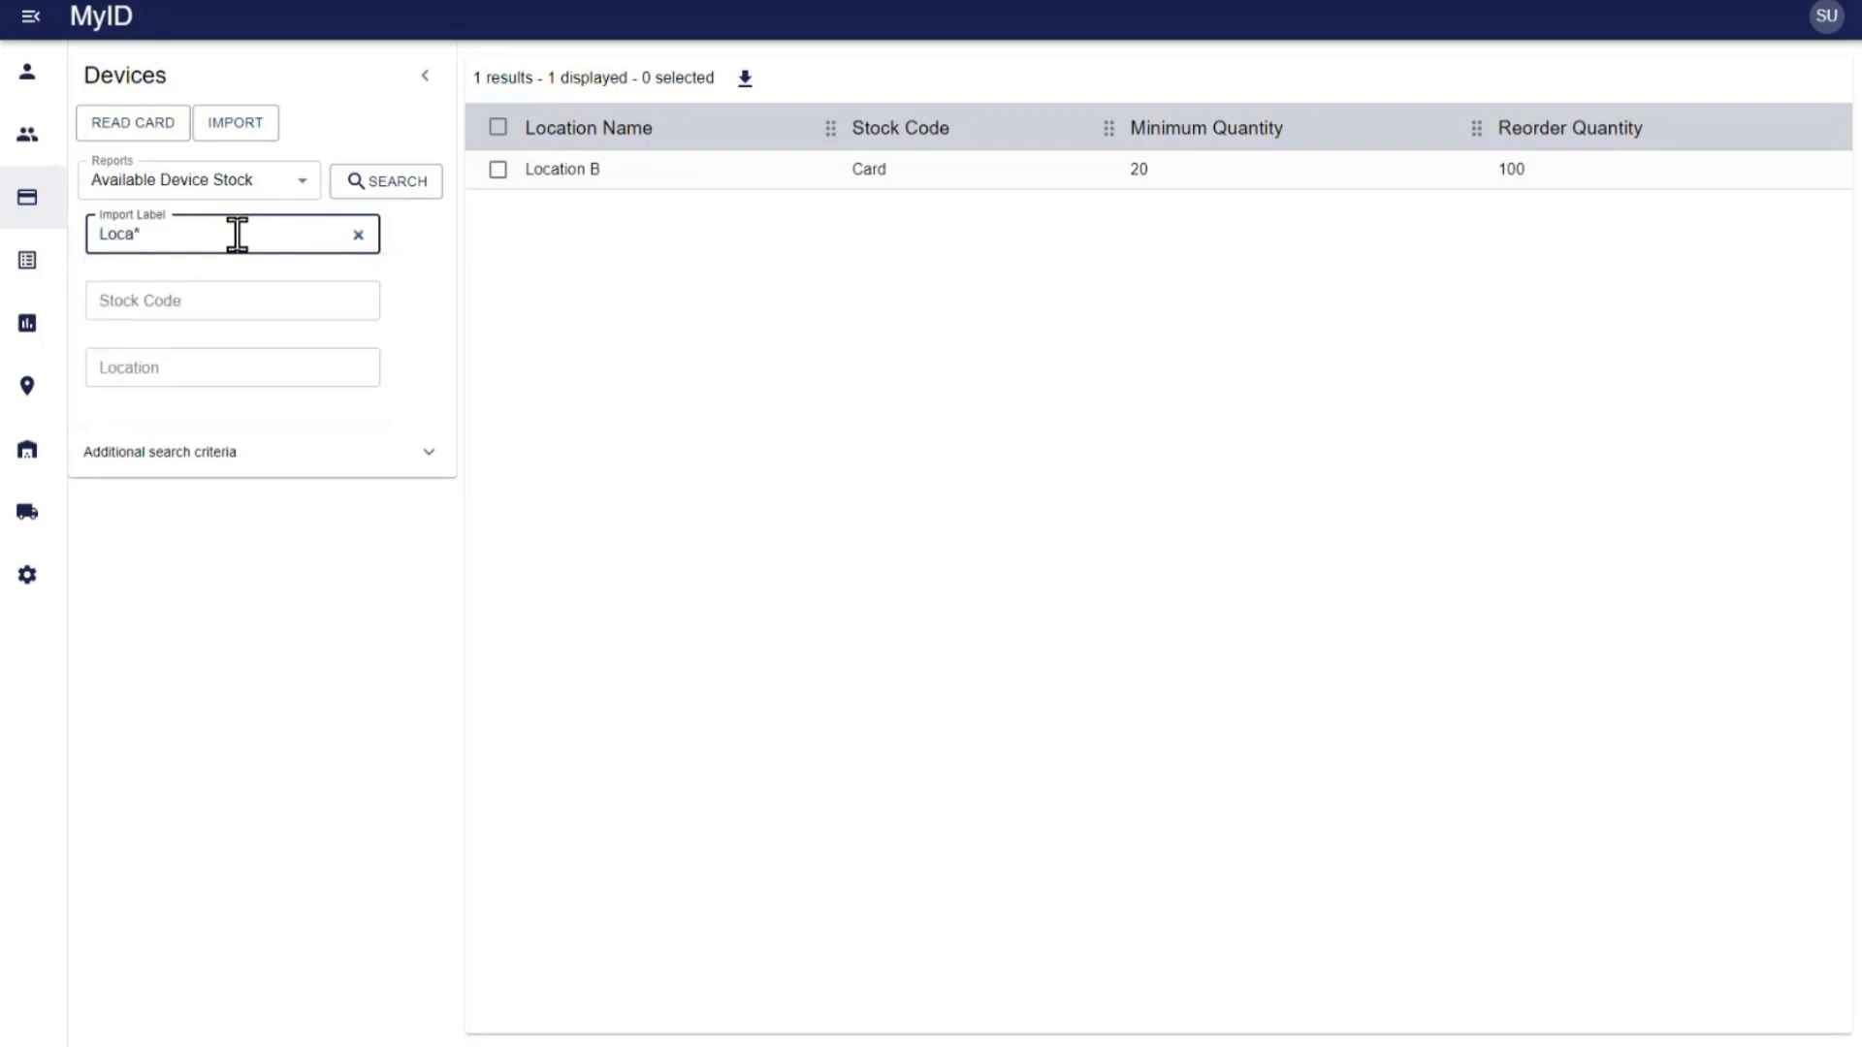
key(Return)
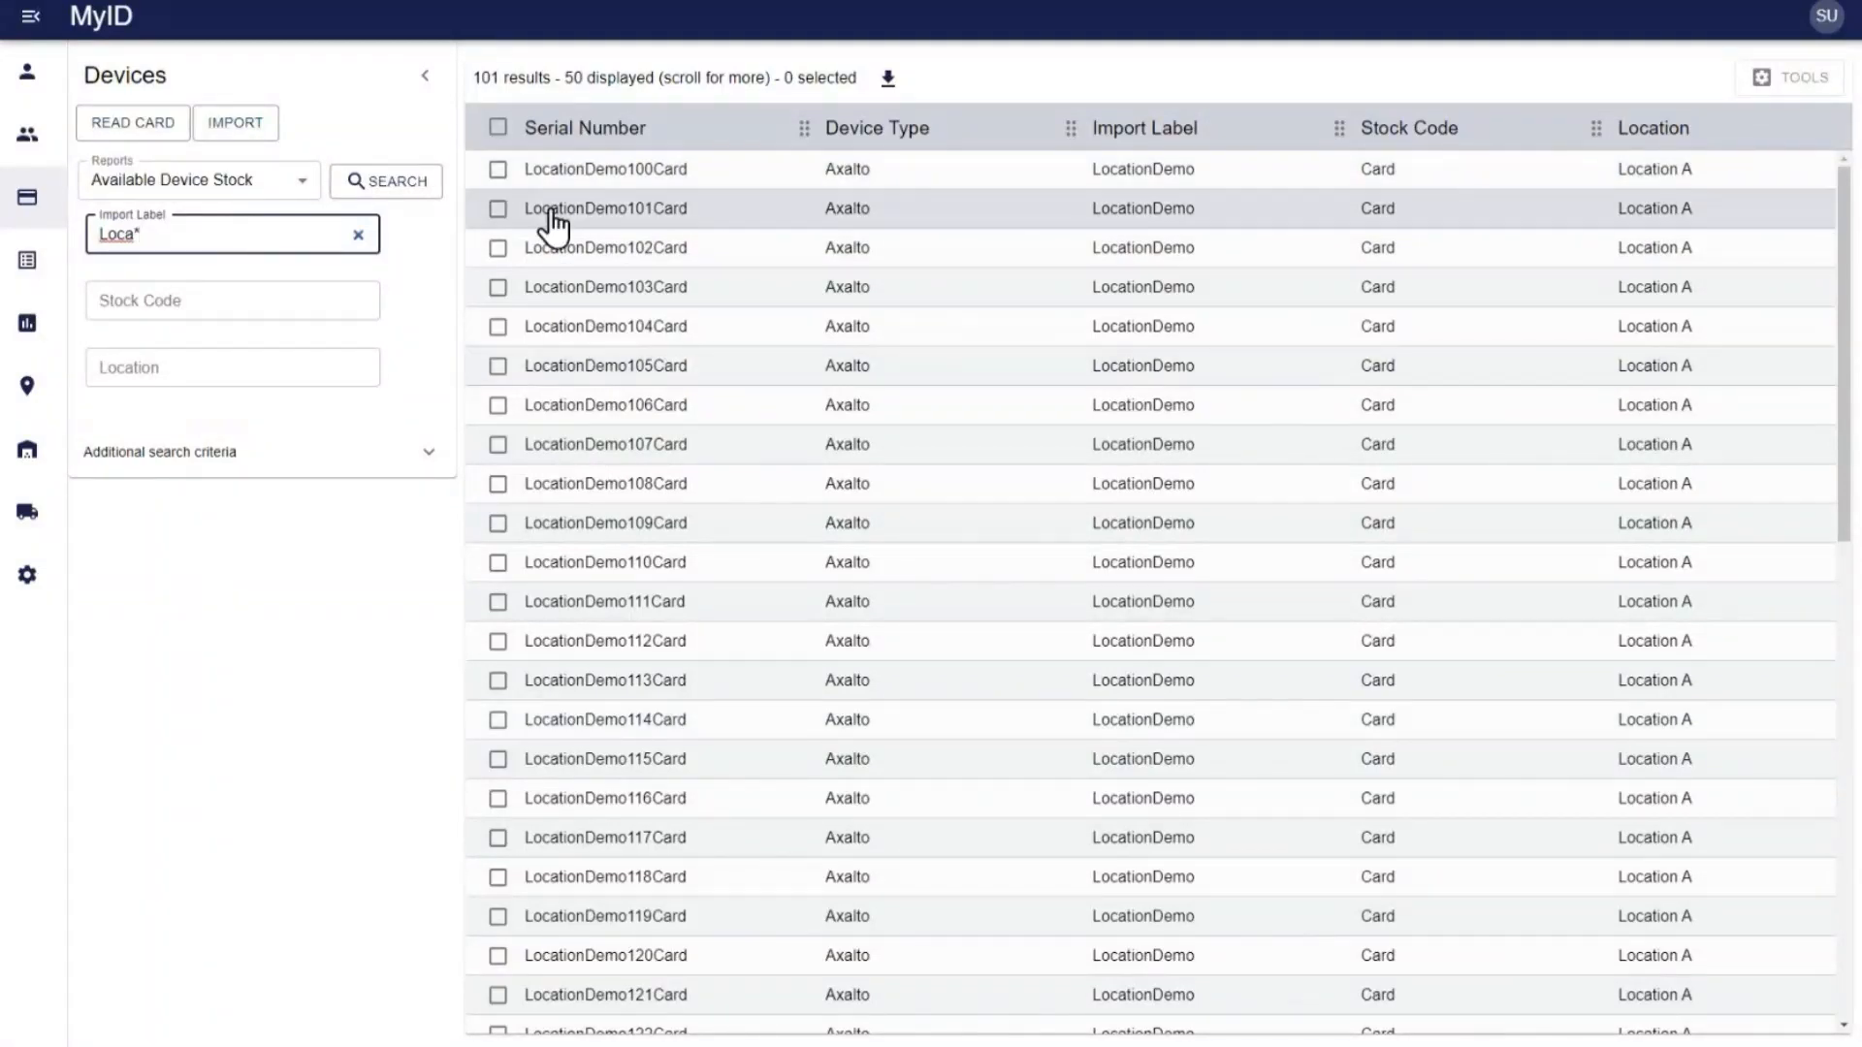
- Batch-transfer all listed LocationDemo cards, including those beyond the first 50, using the stock transfer "Location A to Location B, 50 units of Card (2023-06-29)"
click(499, 171)
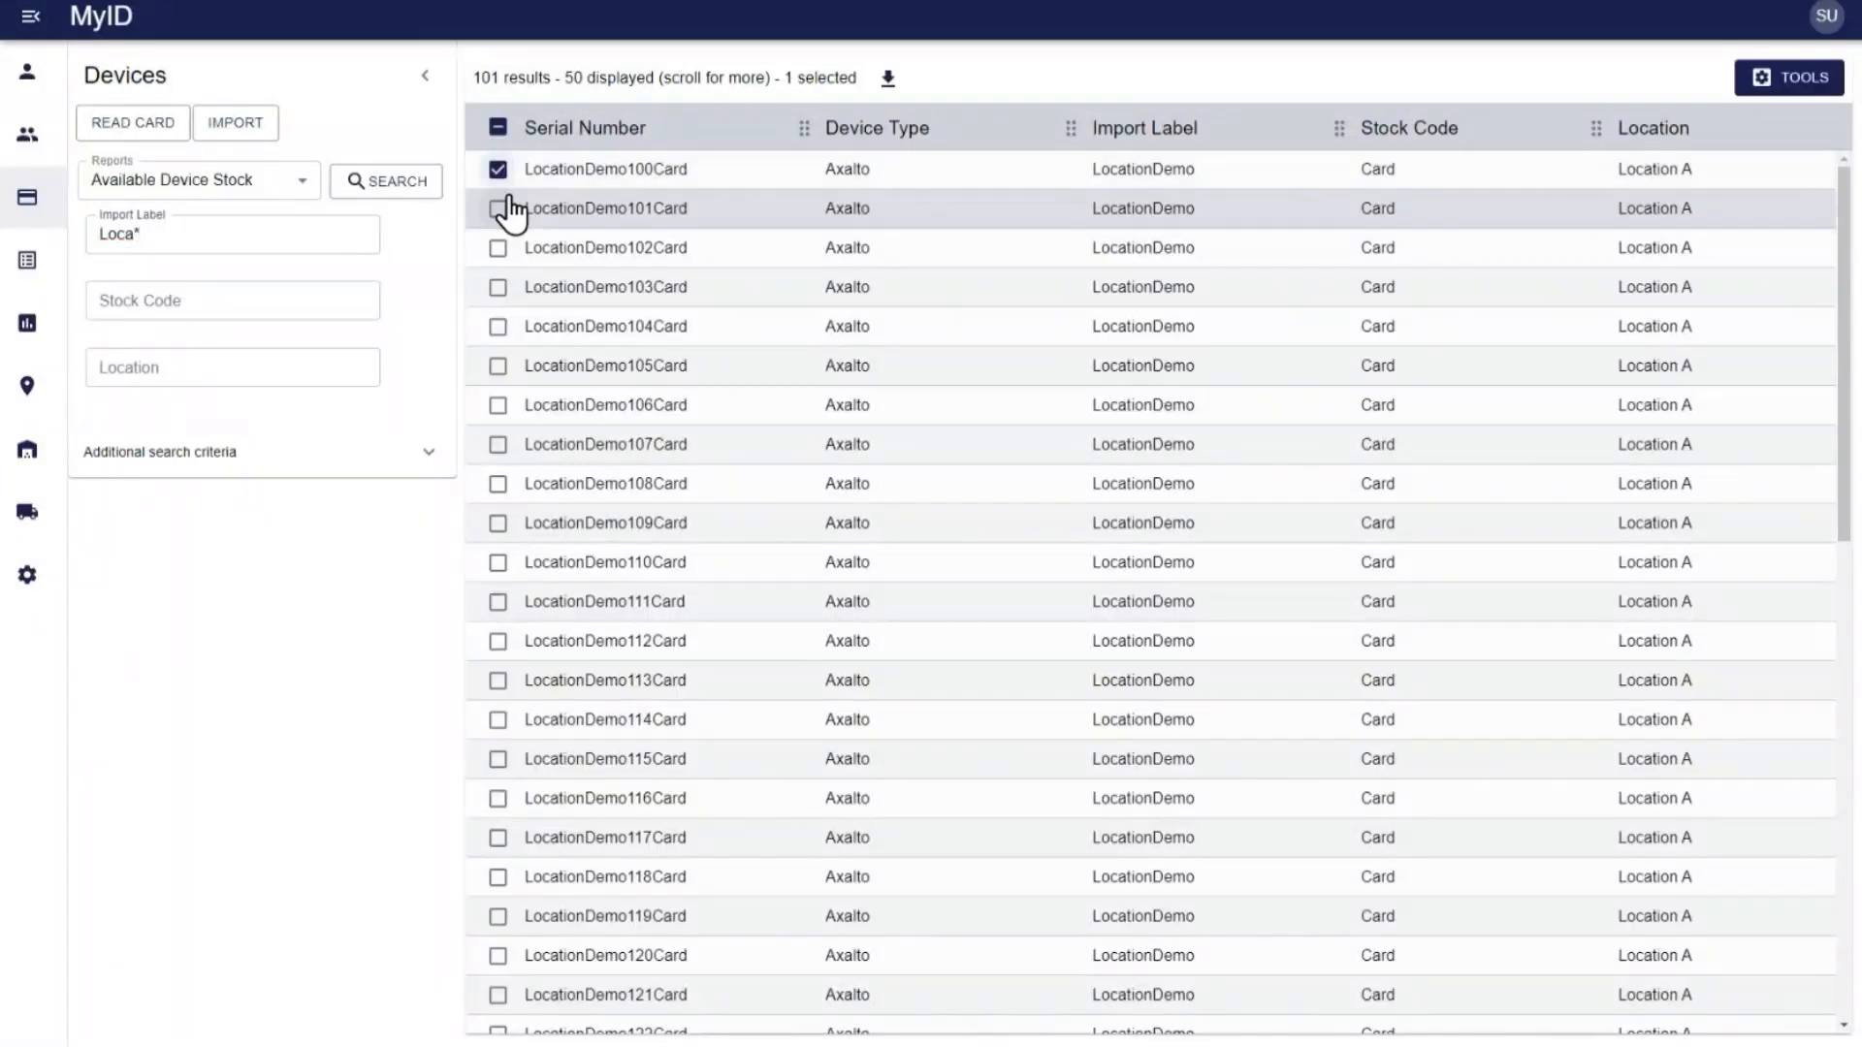
click(498, 208)
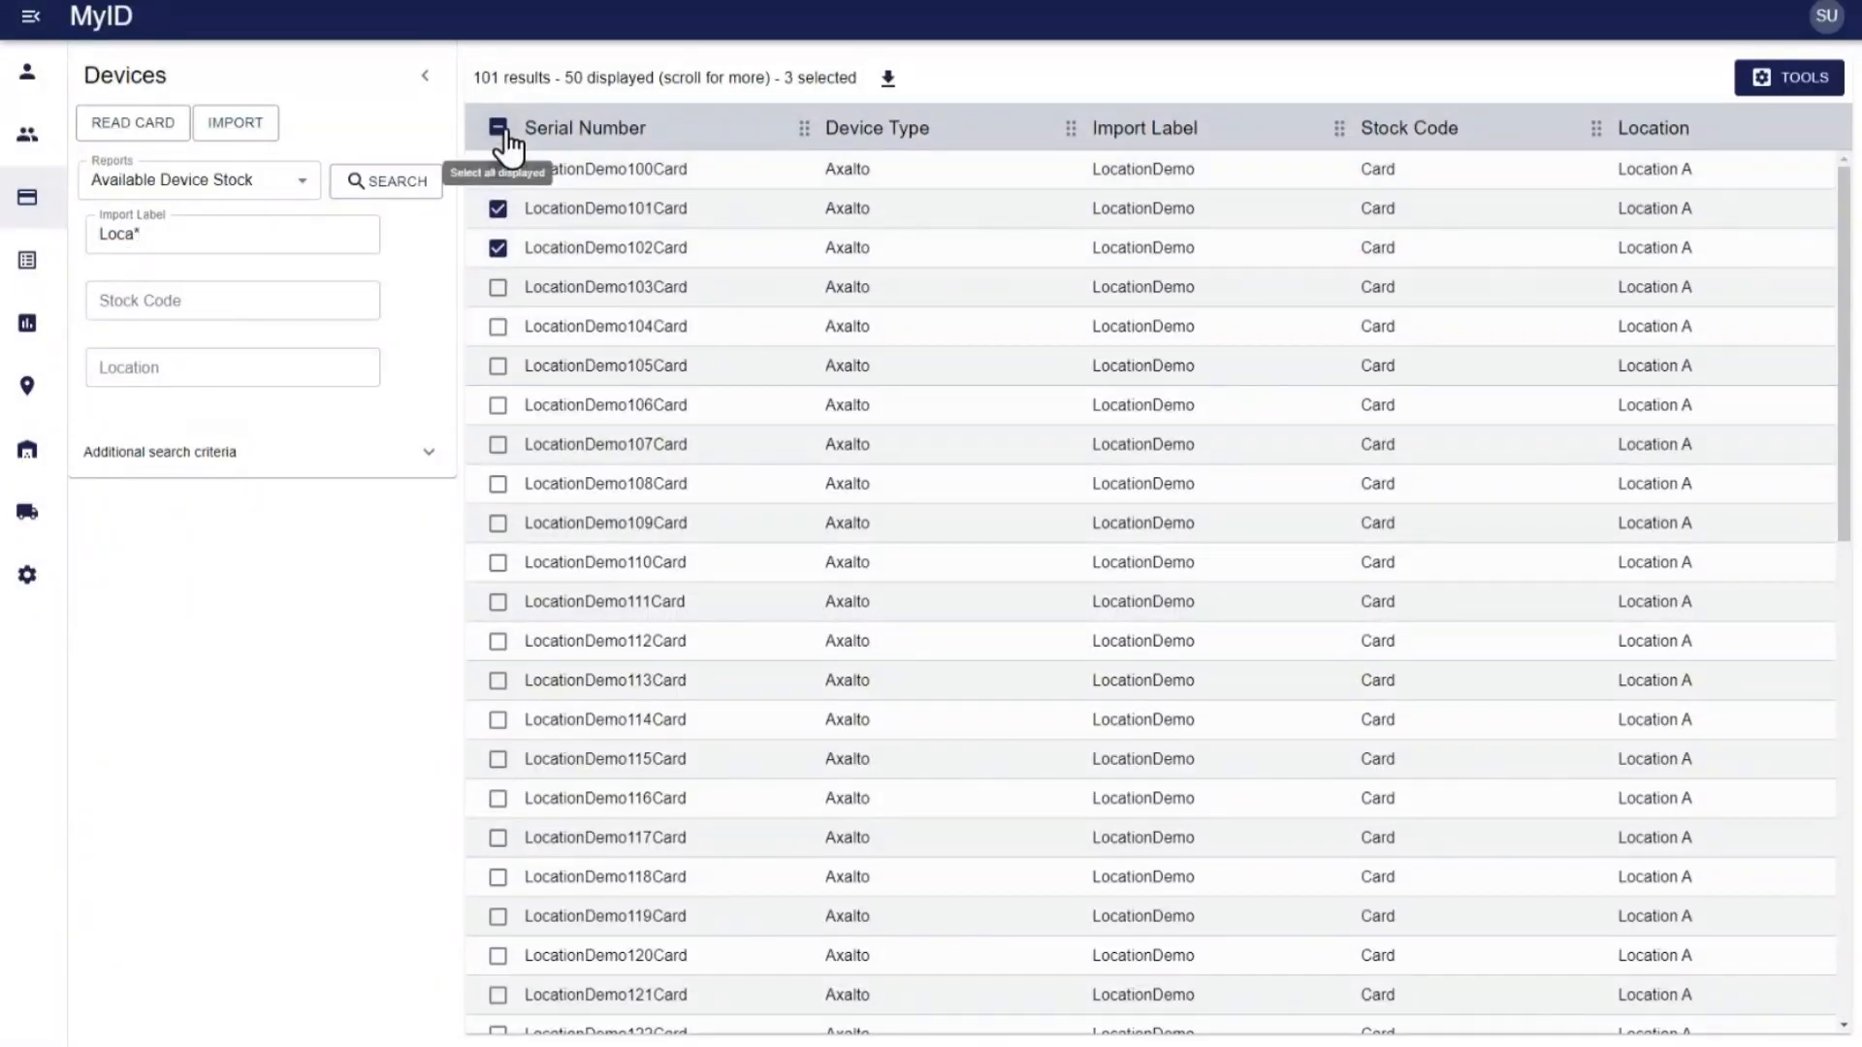
click(497, 127)
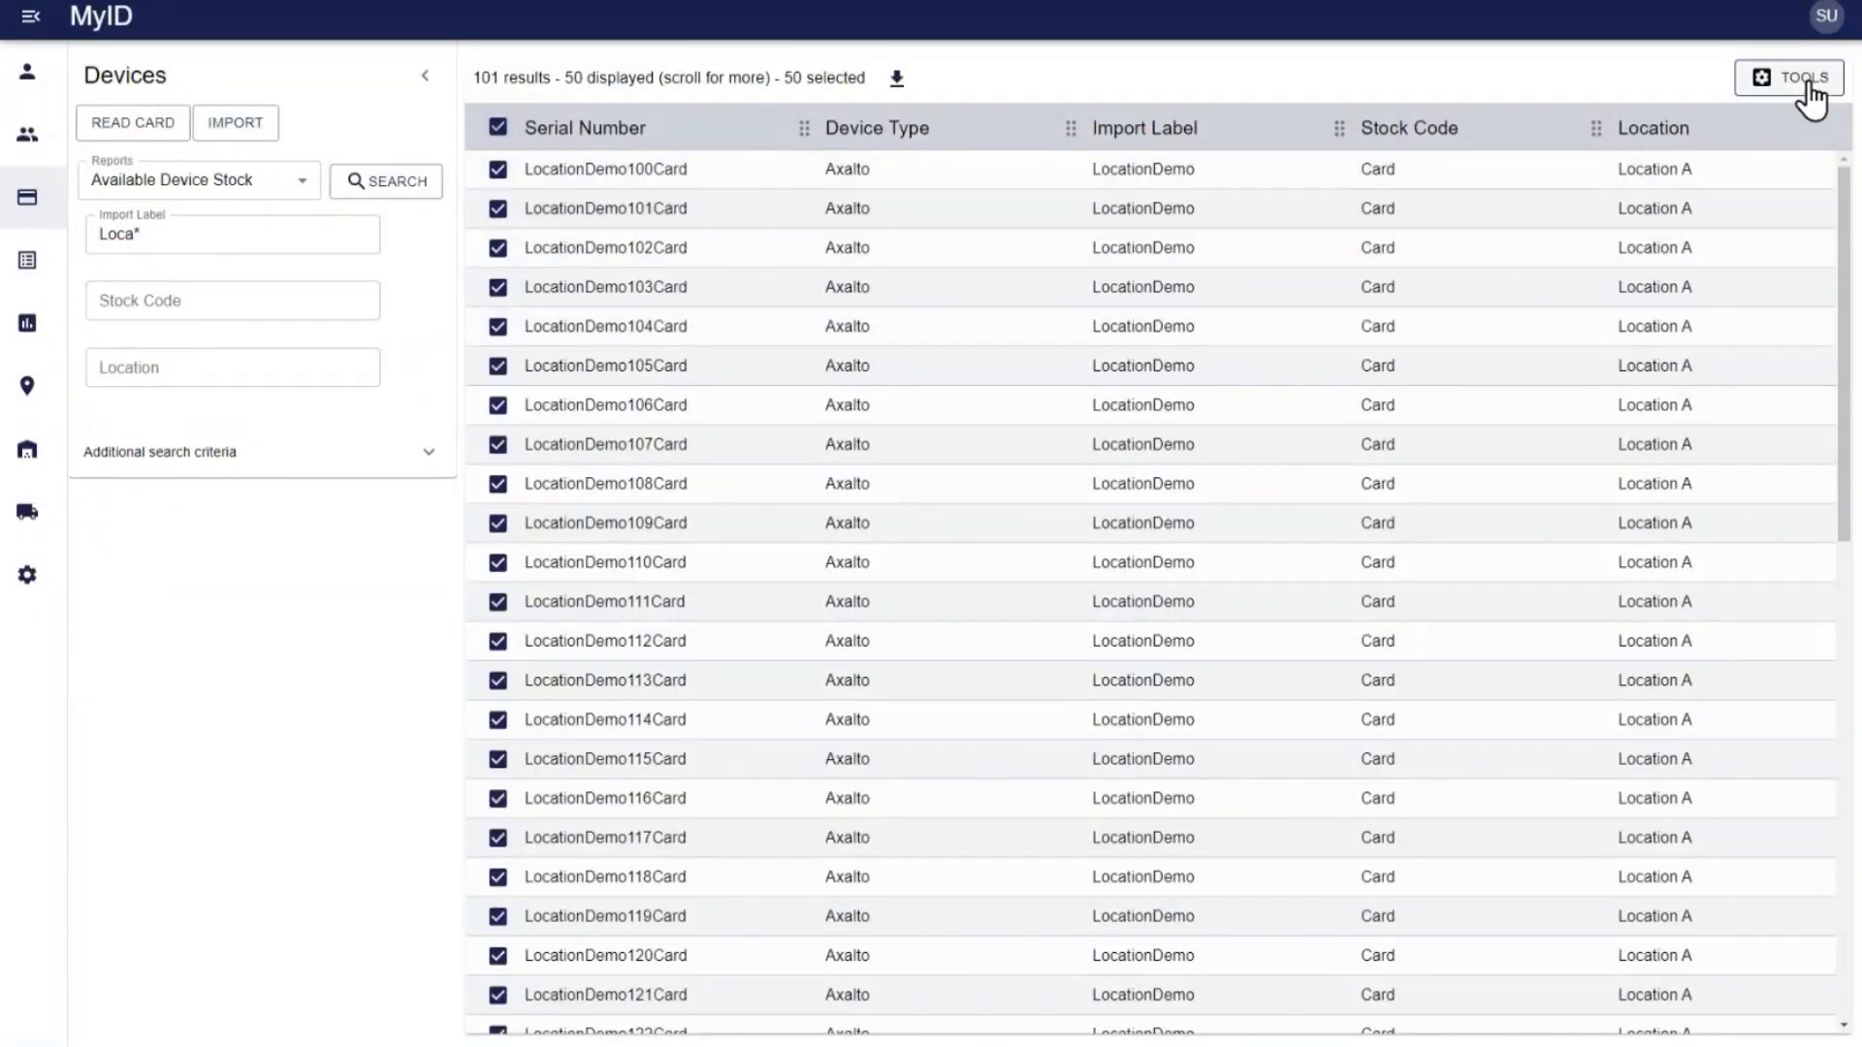
scroll(1299, 445, down, 10)
scroll(1260, 475, down, 5)
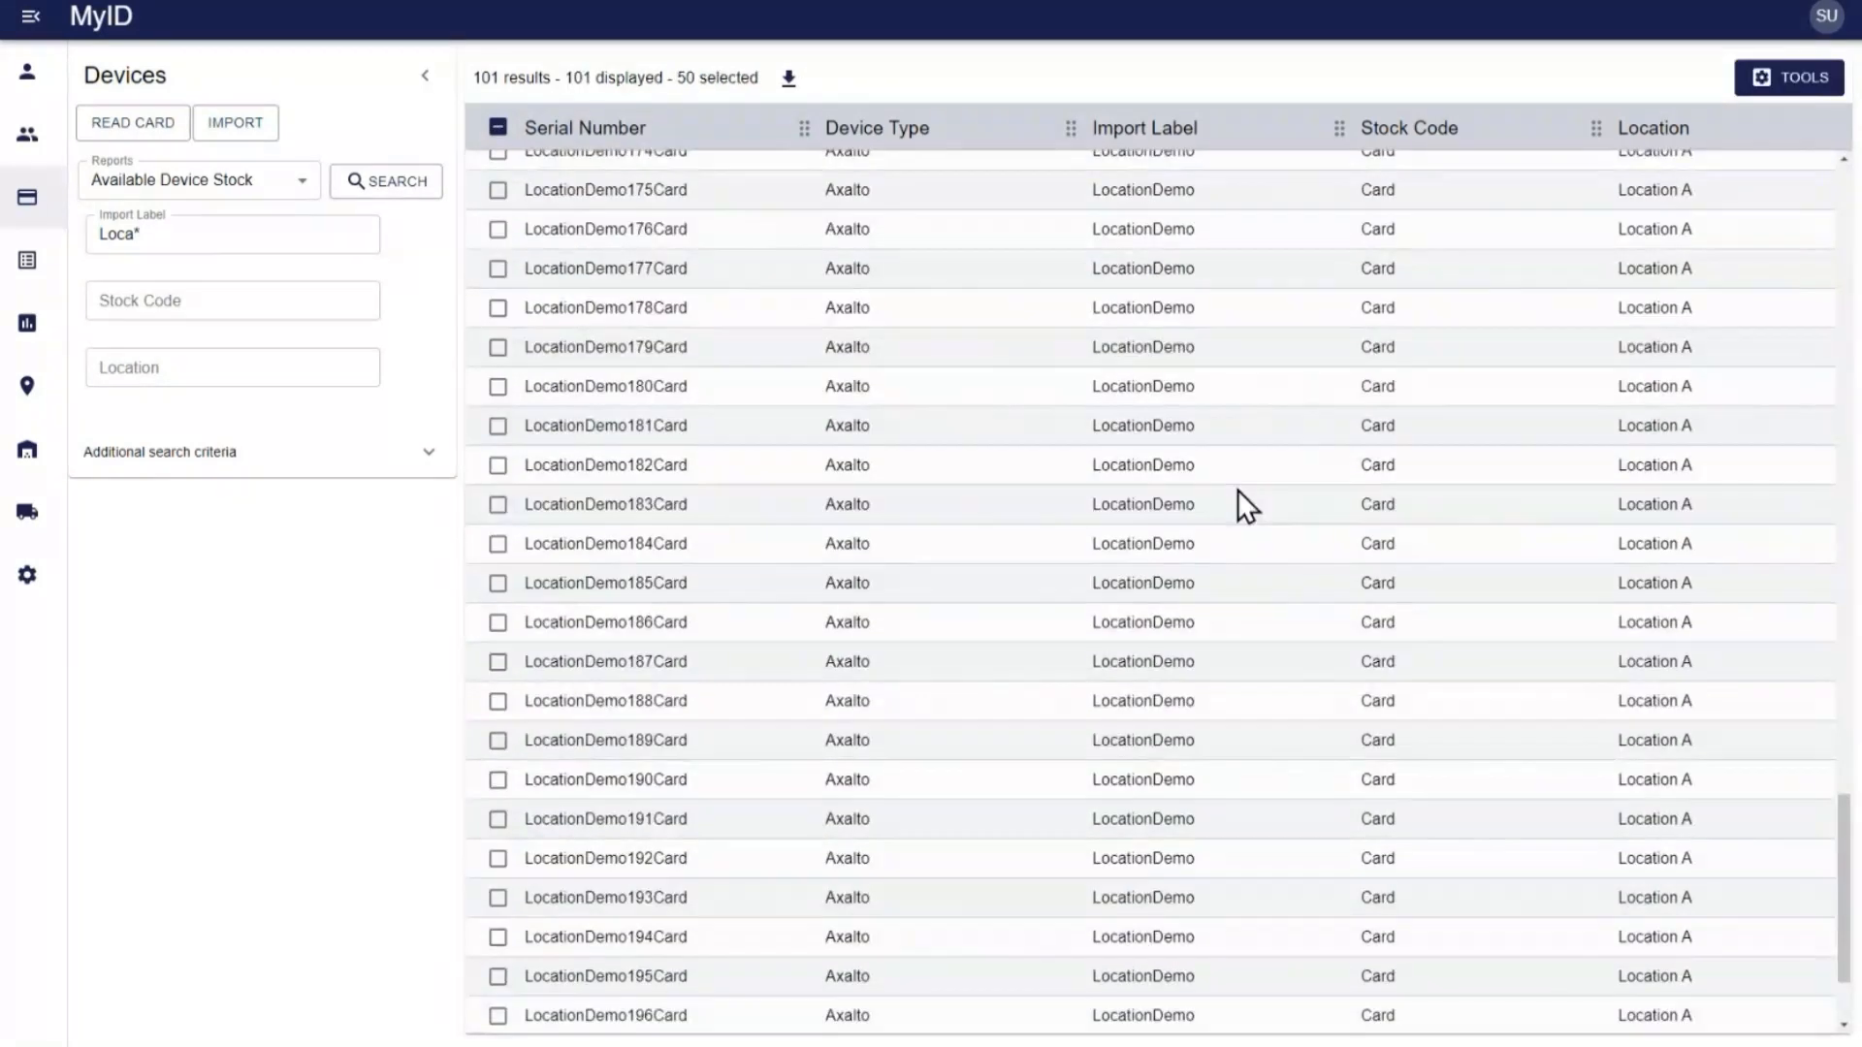
scroll(751, 248, up, 20)
click(497, 127)
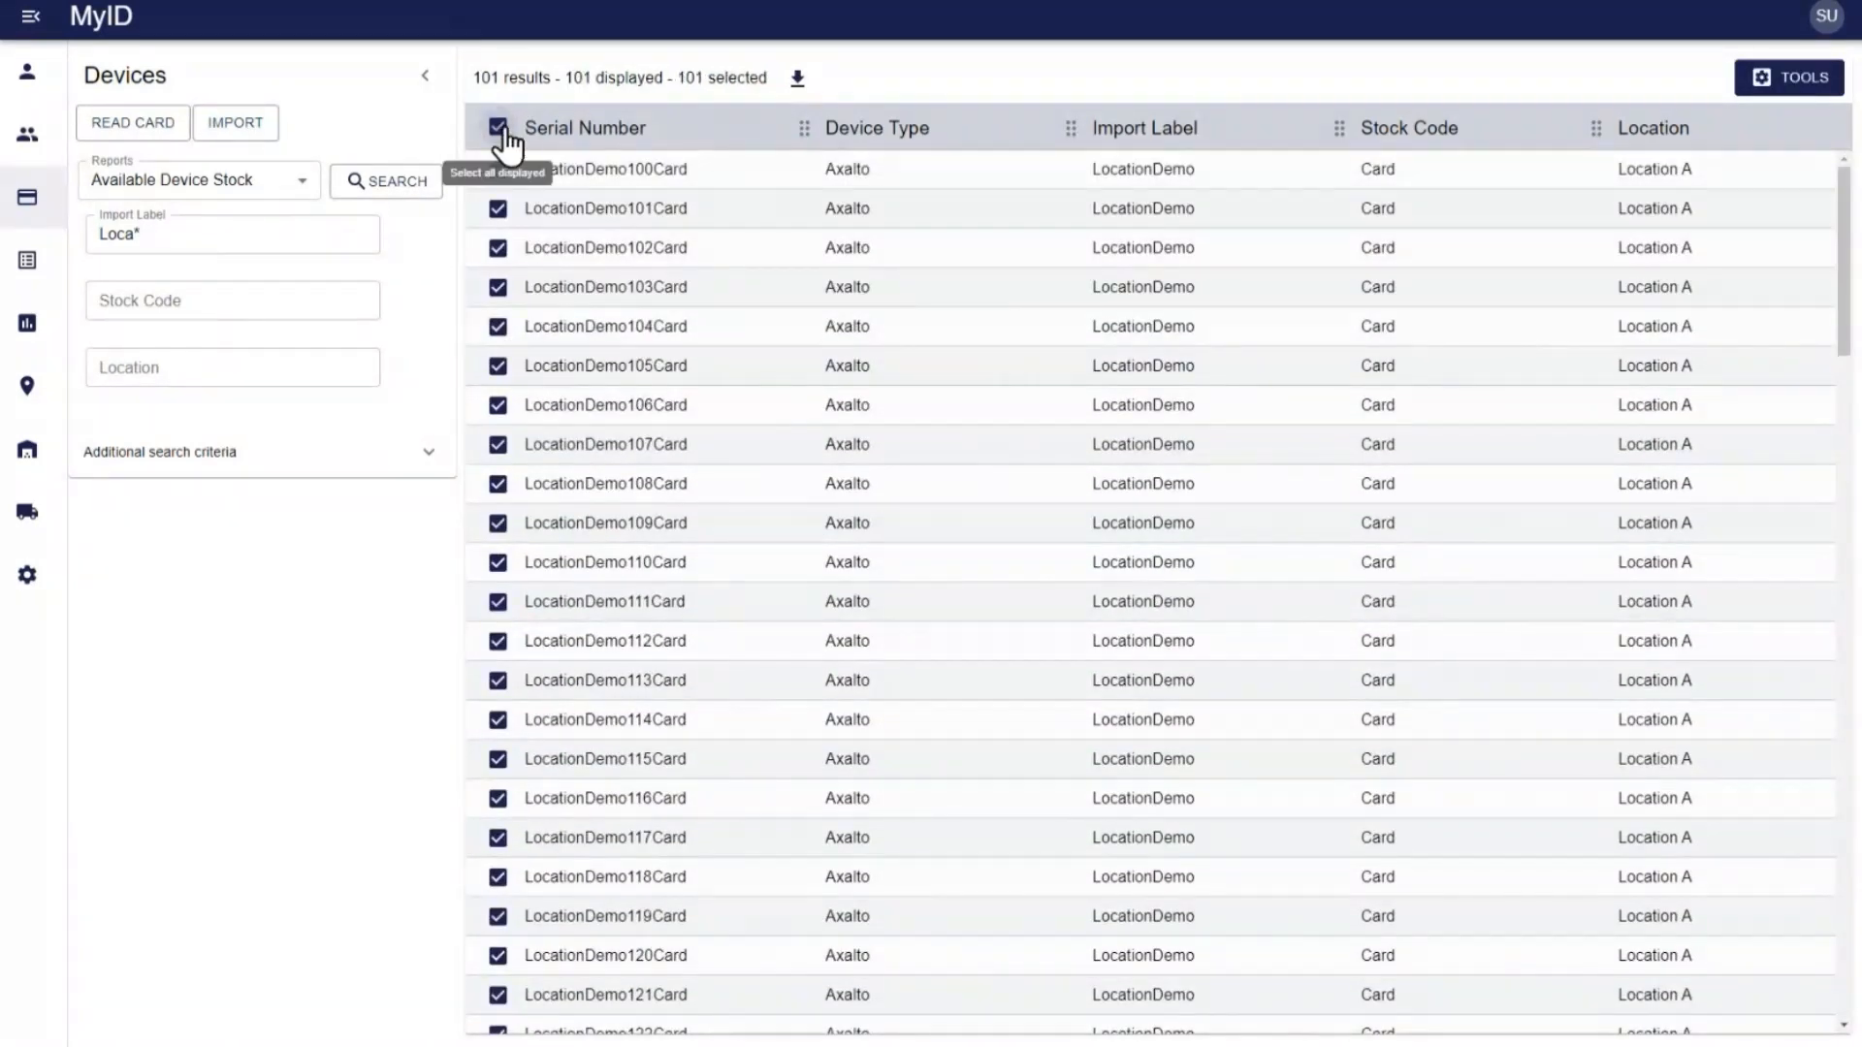
click(1784, 82)
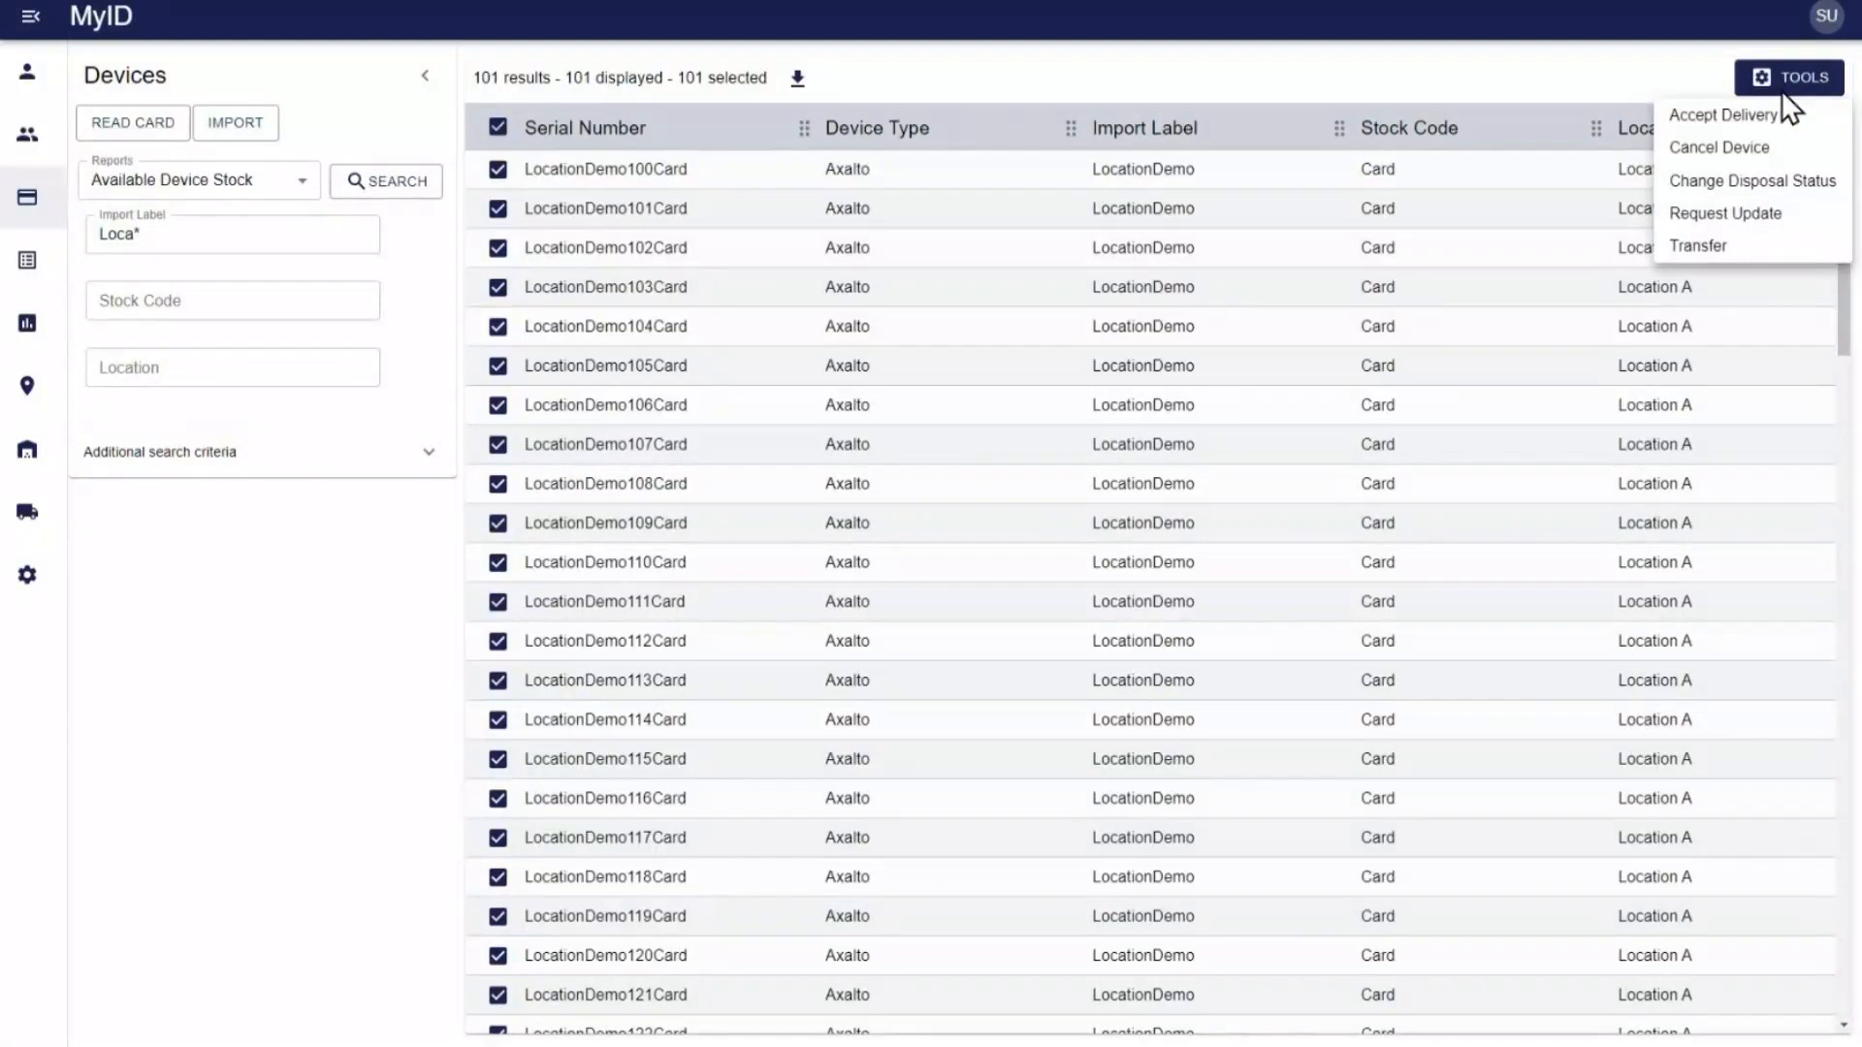
click(1731, 248)
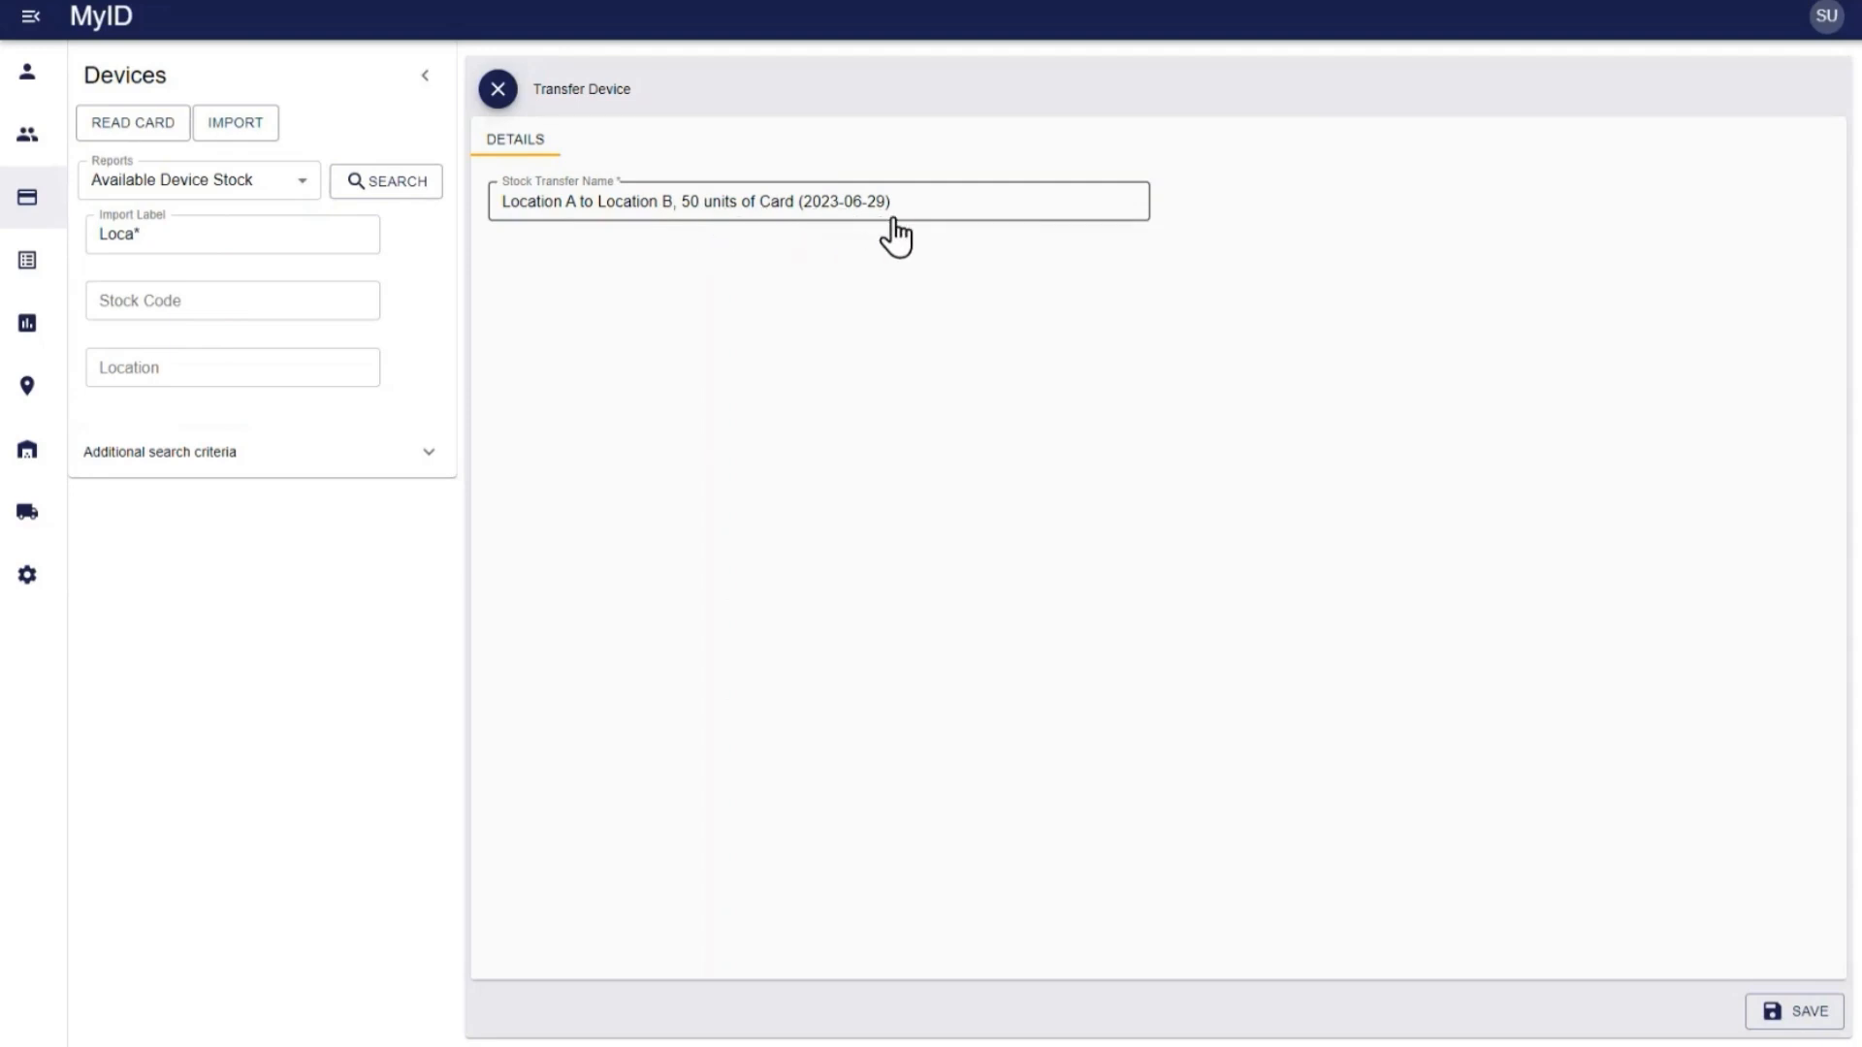
click(1793, 1013)
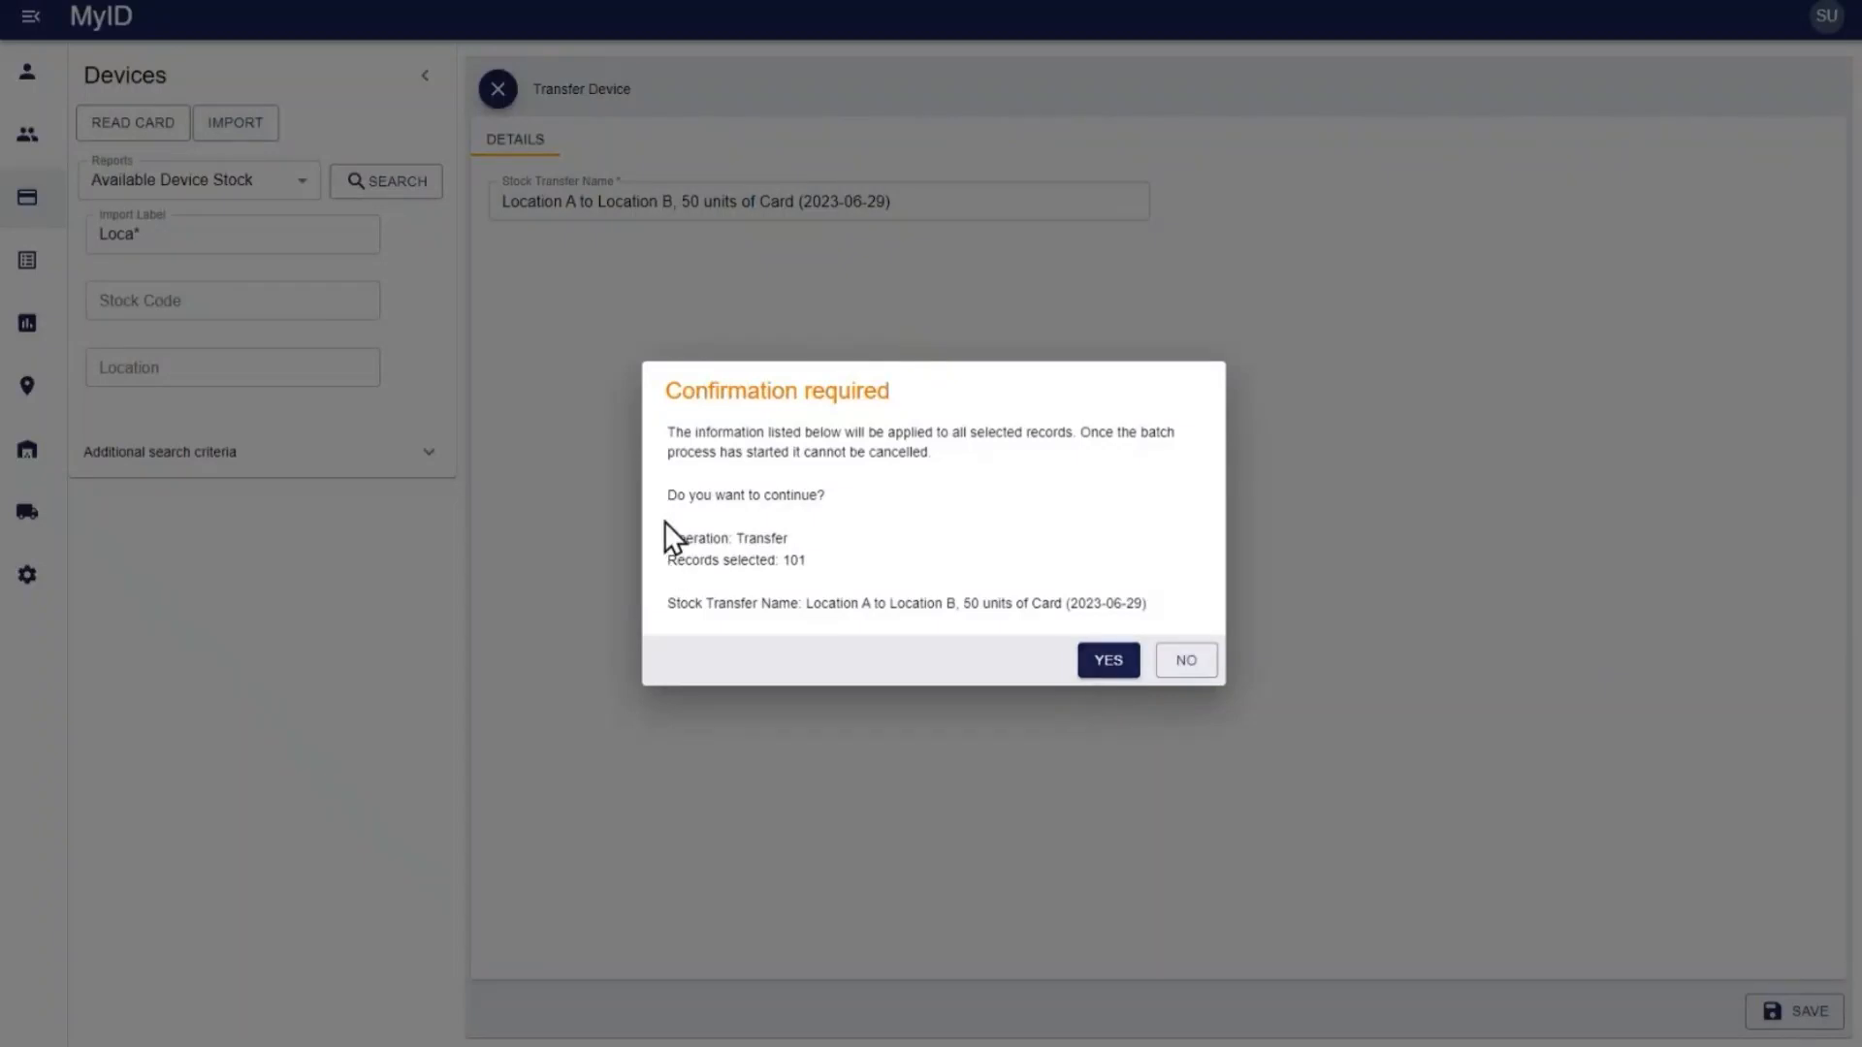
click(1105, 662)
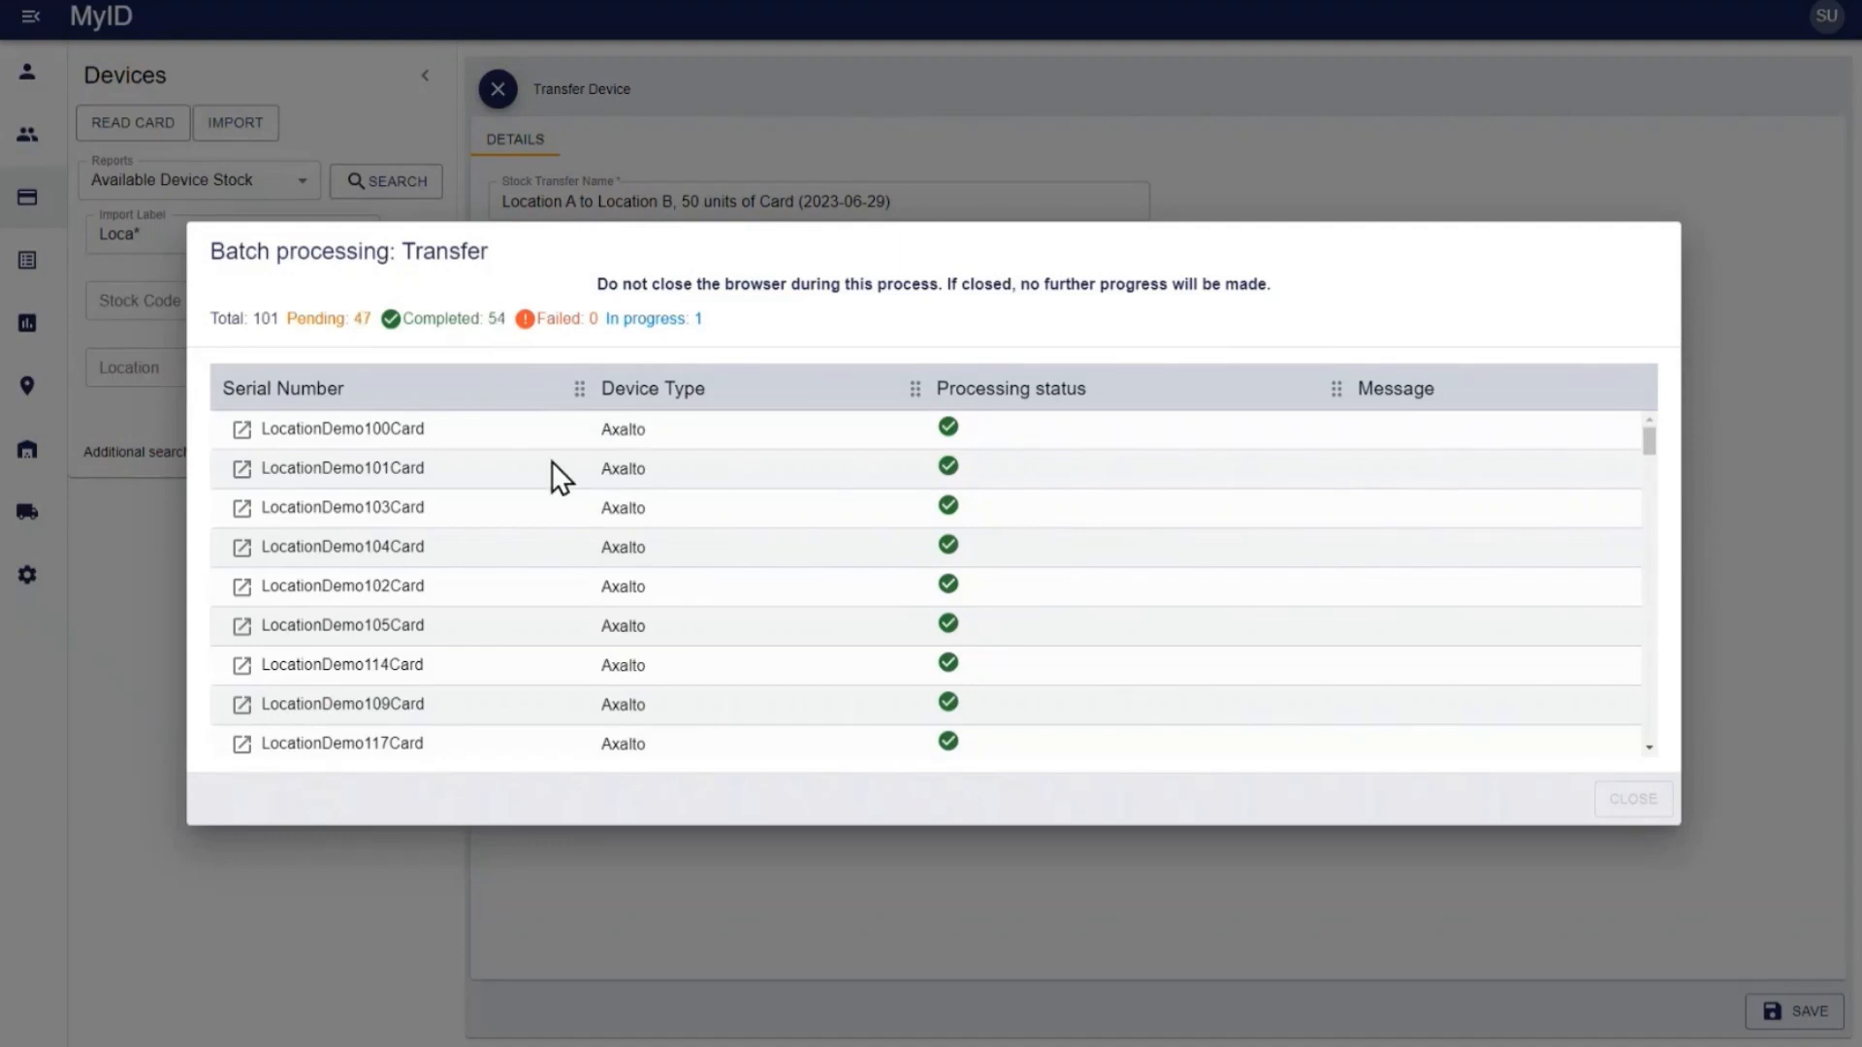
scroll(663, 514, down, 2)
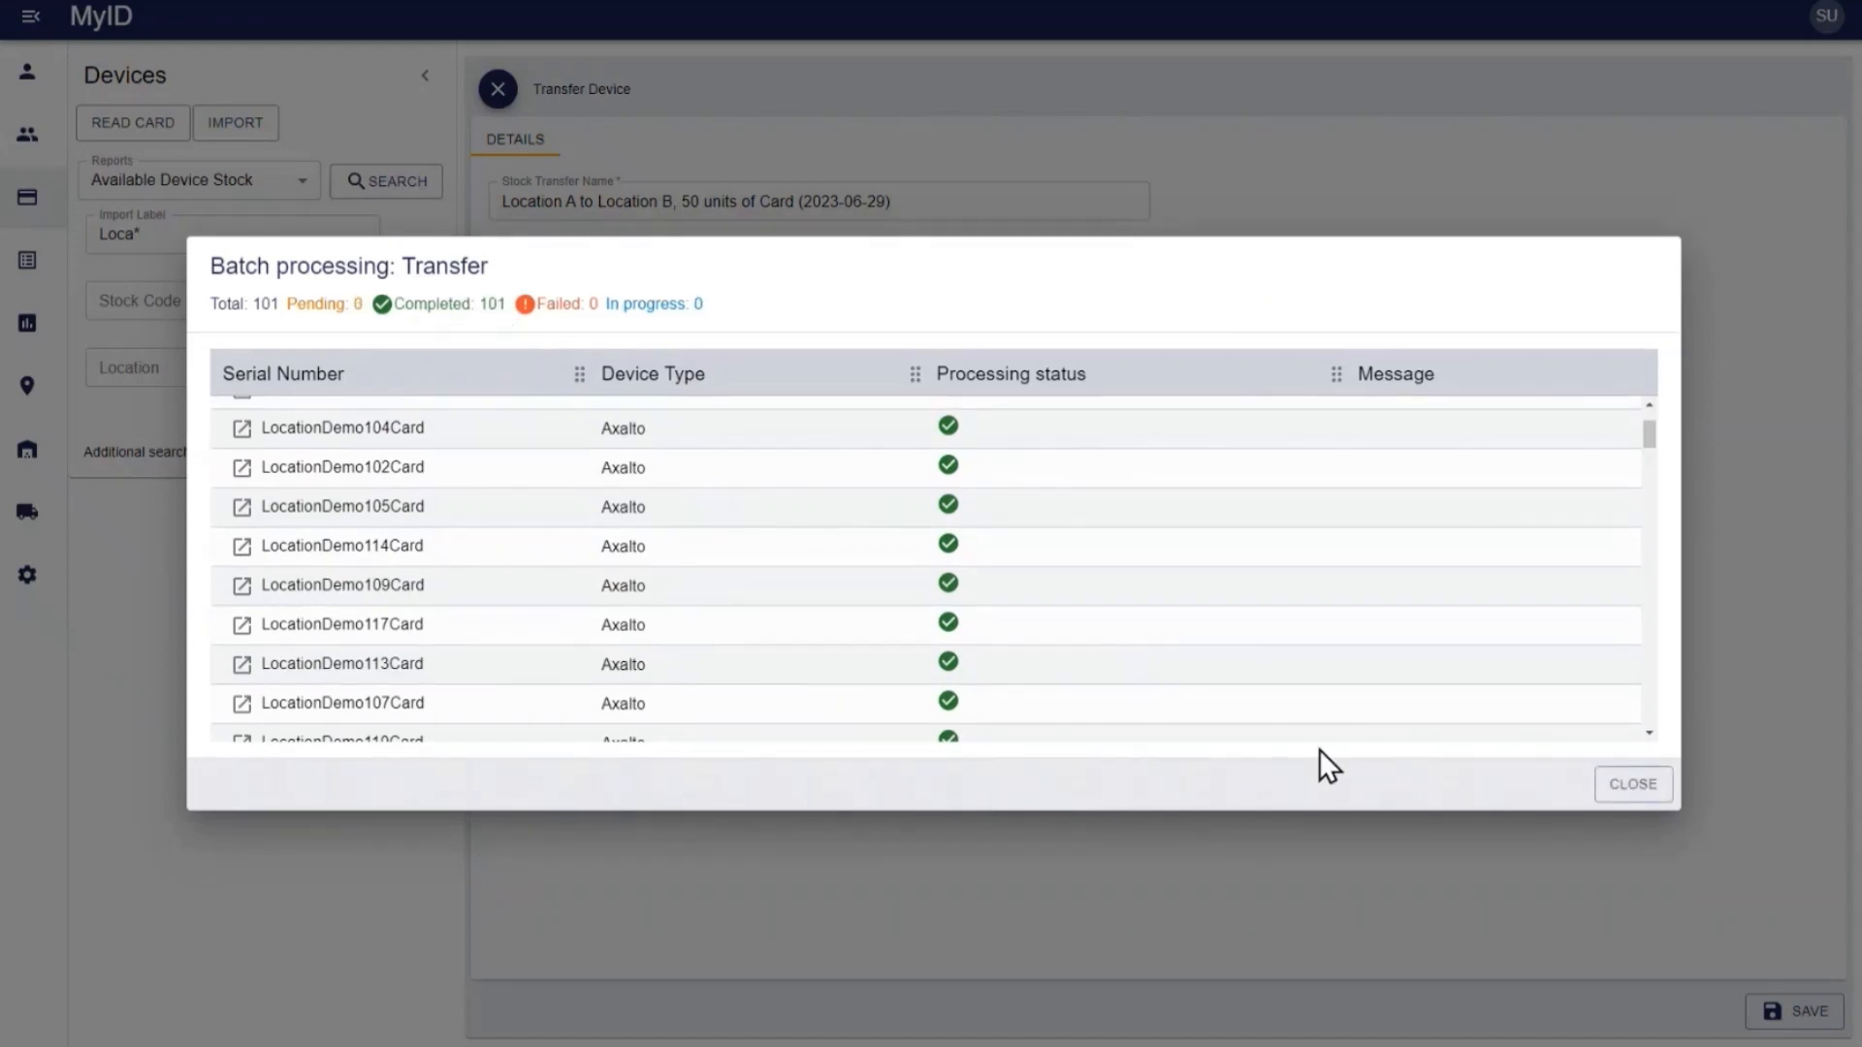
click(1604, 785)
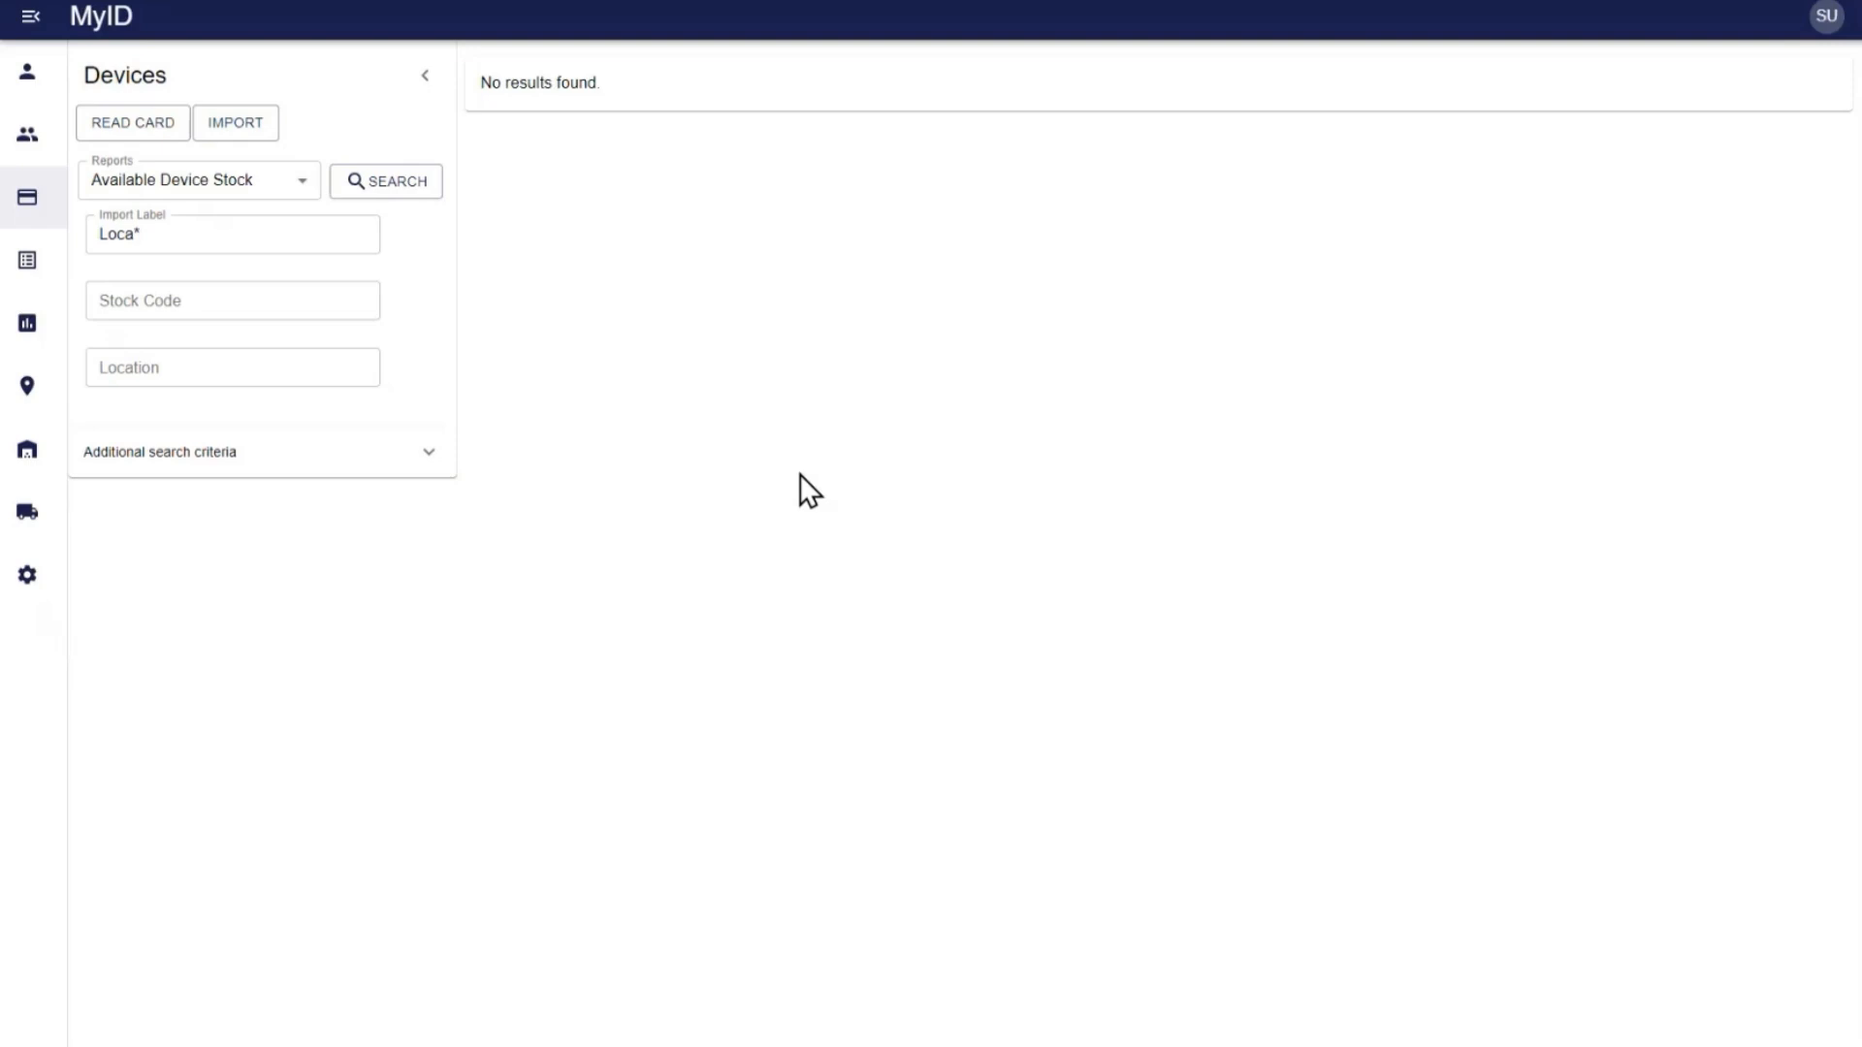
- Search the stock transfers, open the Location A to Location B transfer of Card, and dispatch it
mouse_move(24, 468)
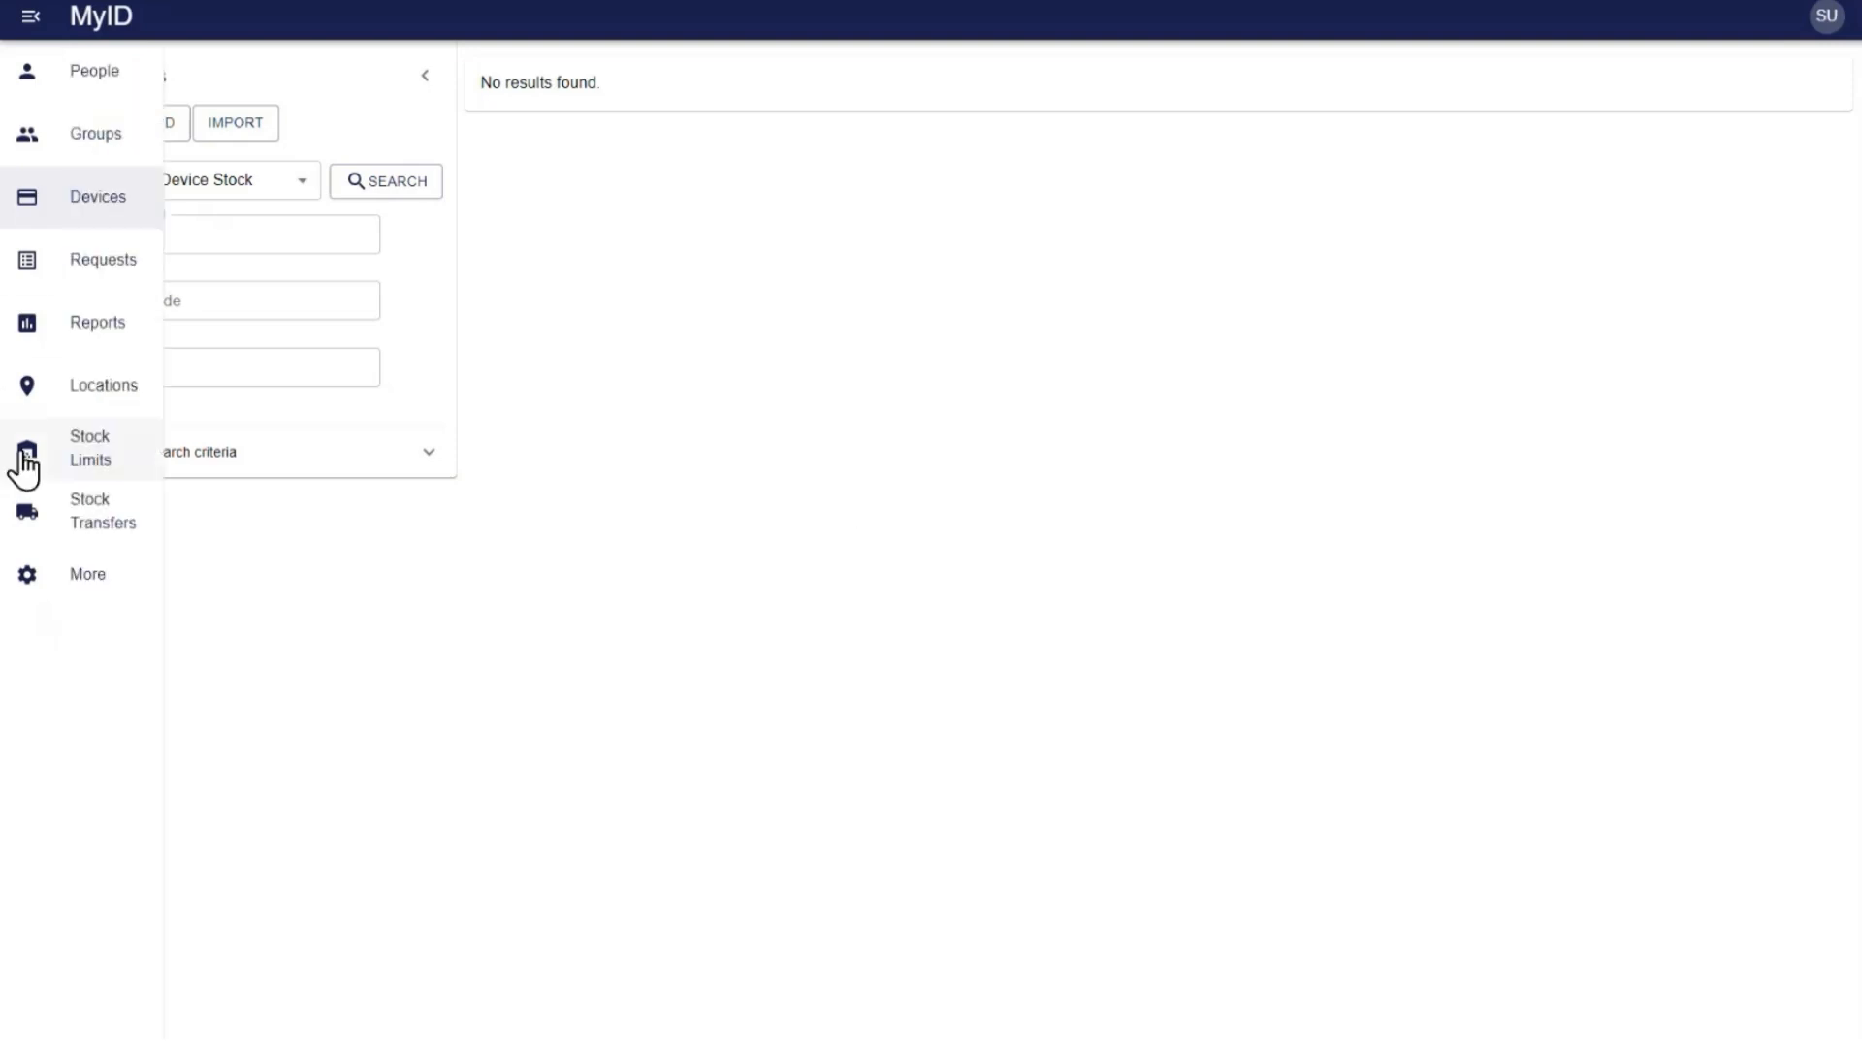
click(92, 526)
click(384, 187)
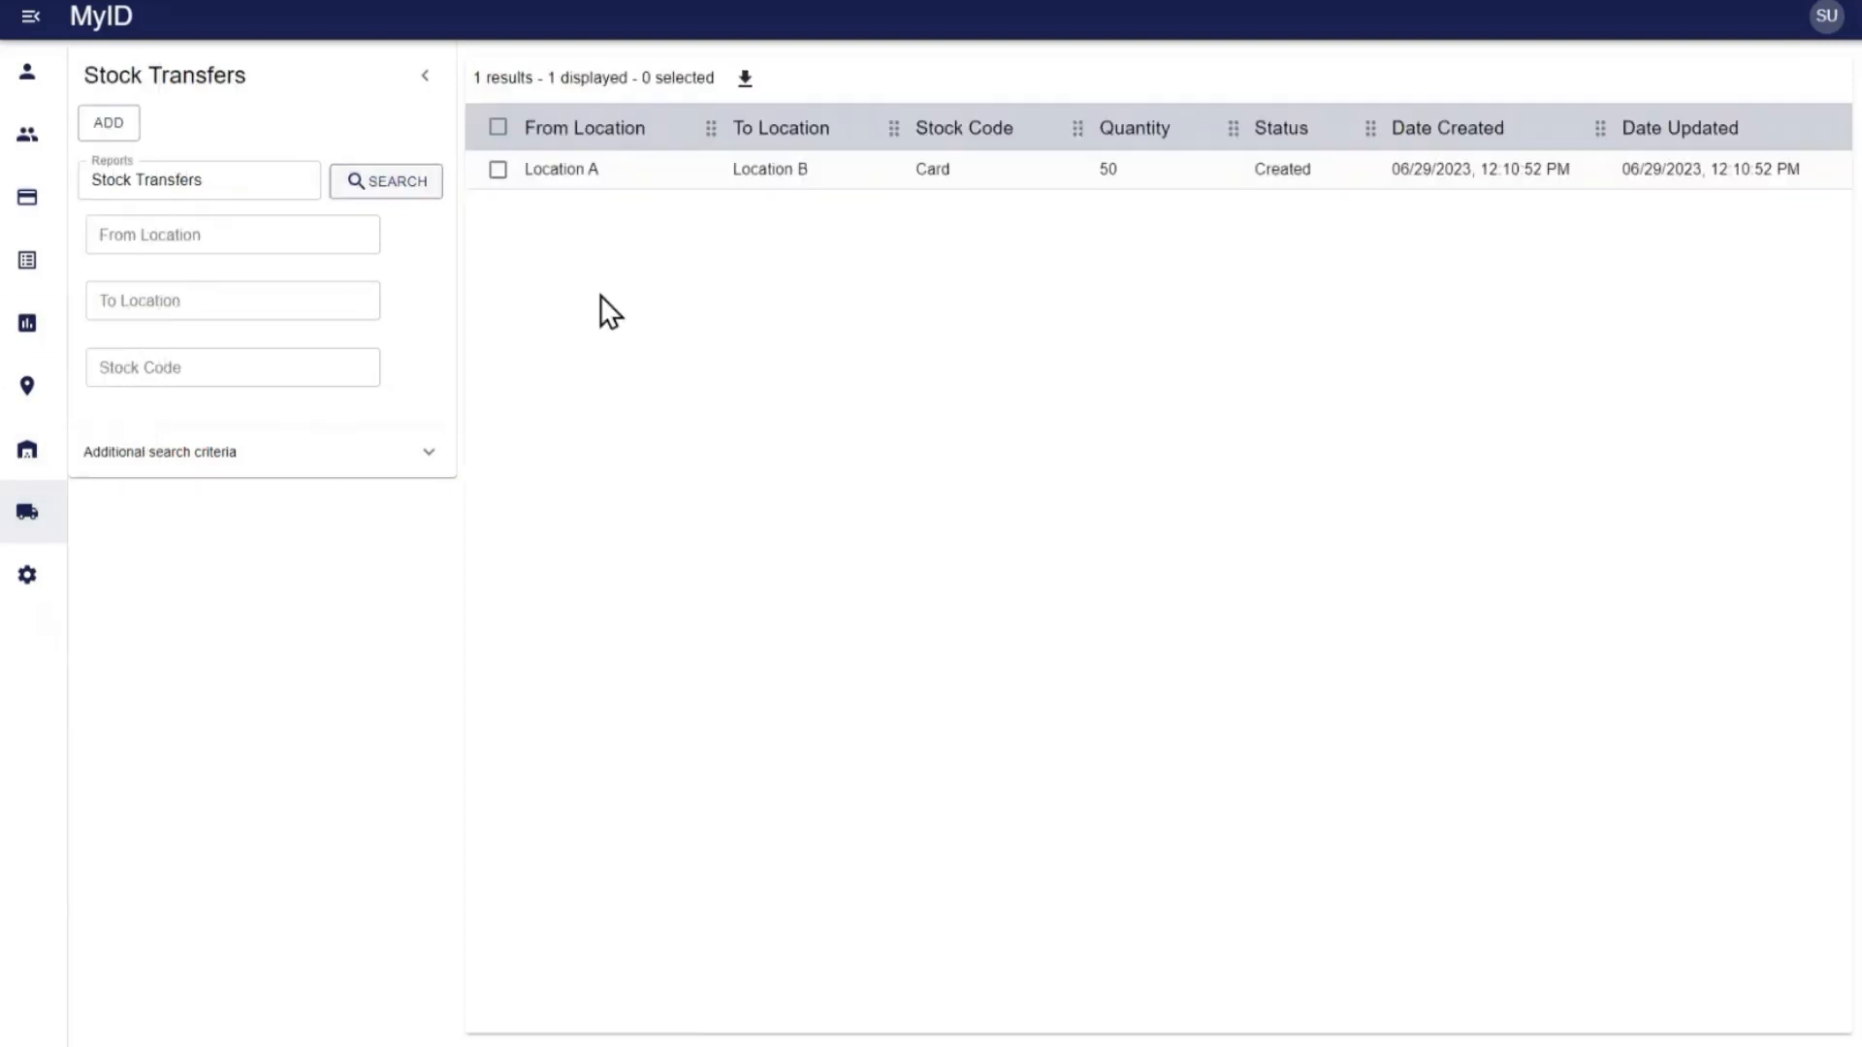
click(830, 176)
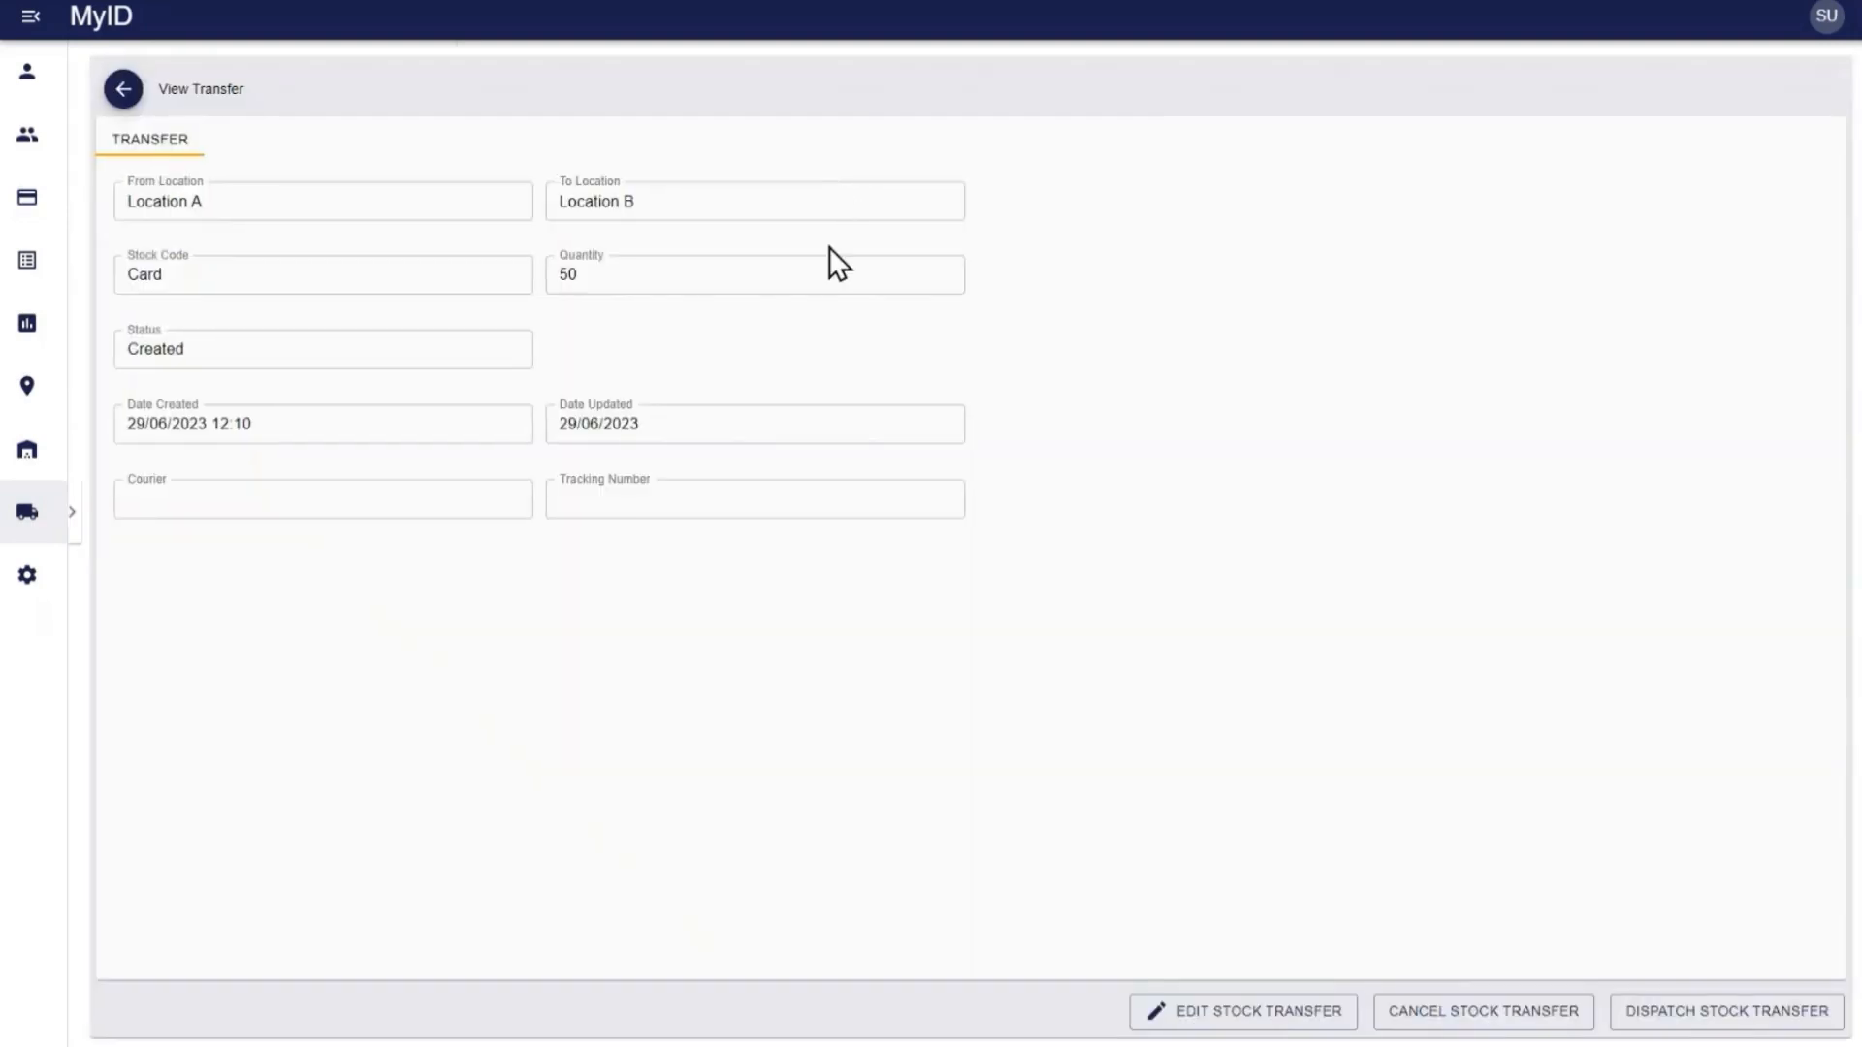
click(1663, 1016)
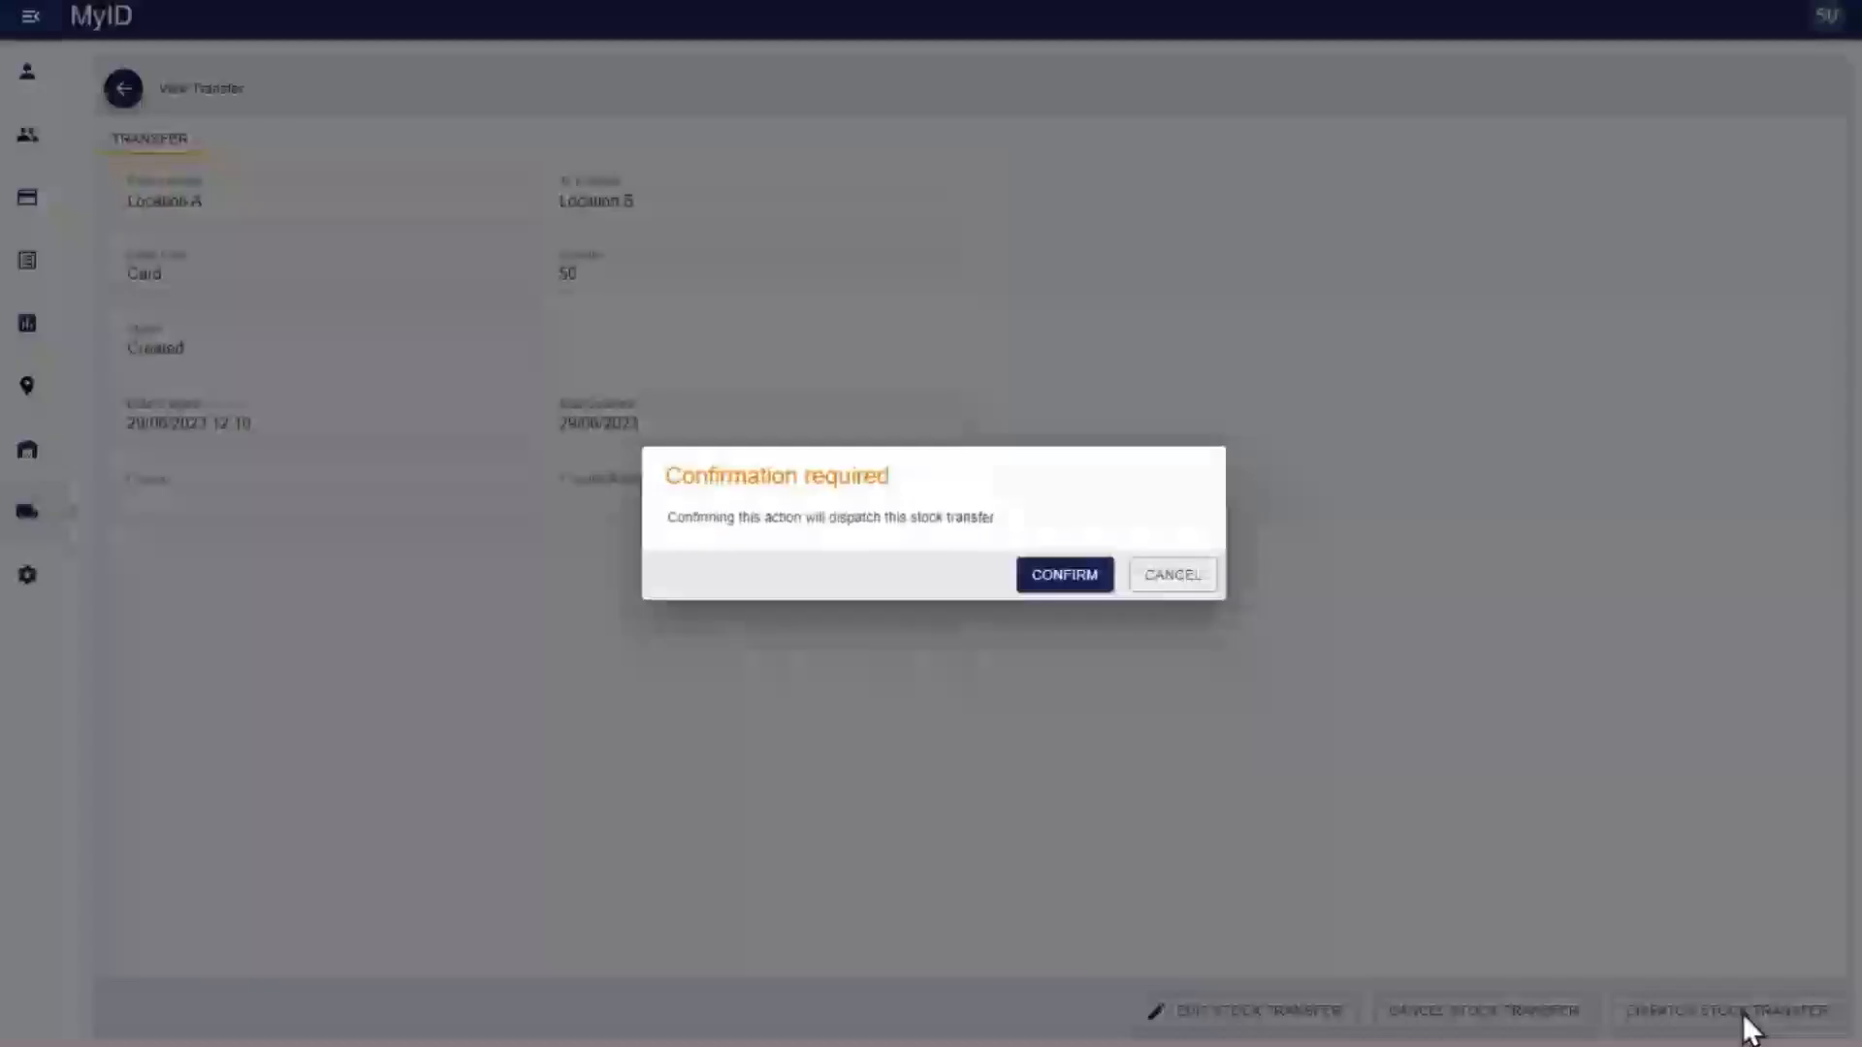
click(1066, 576)
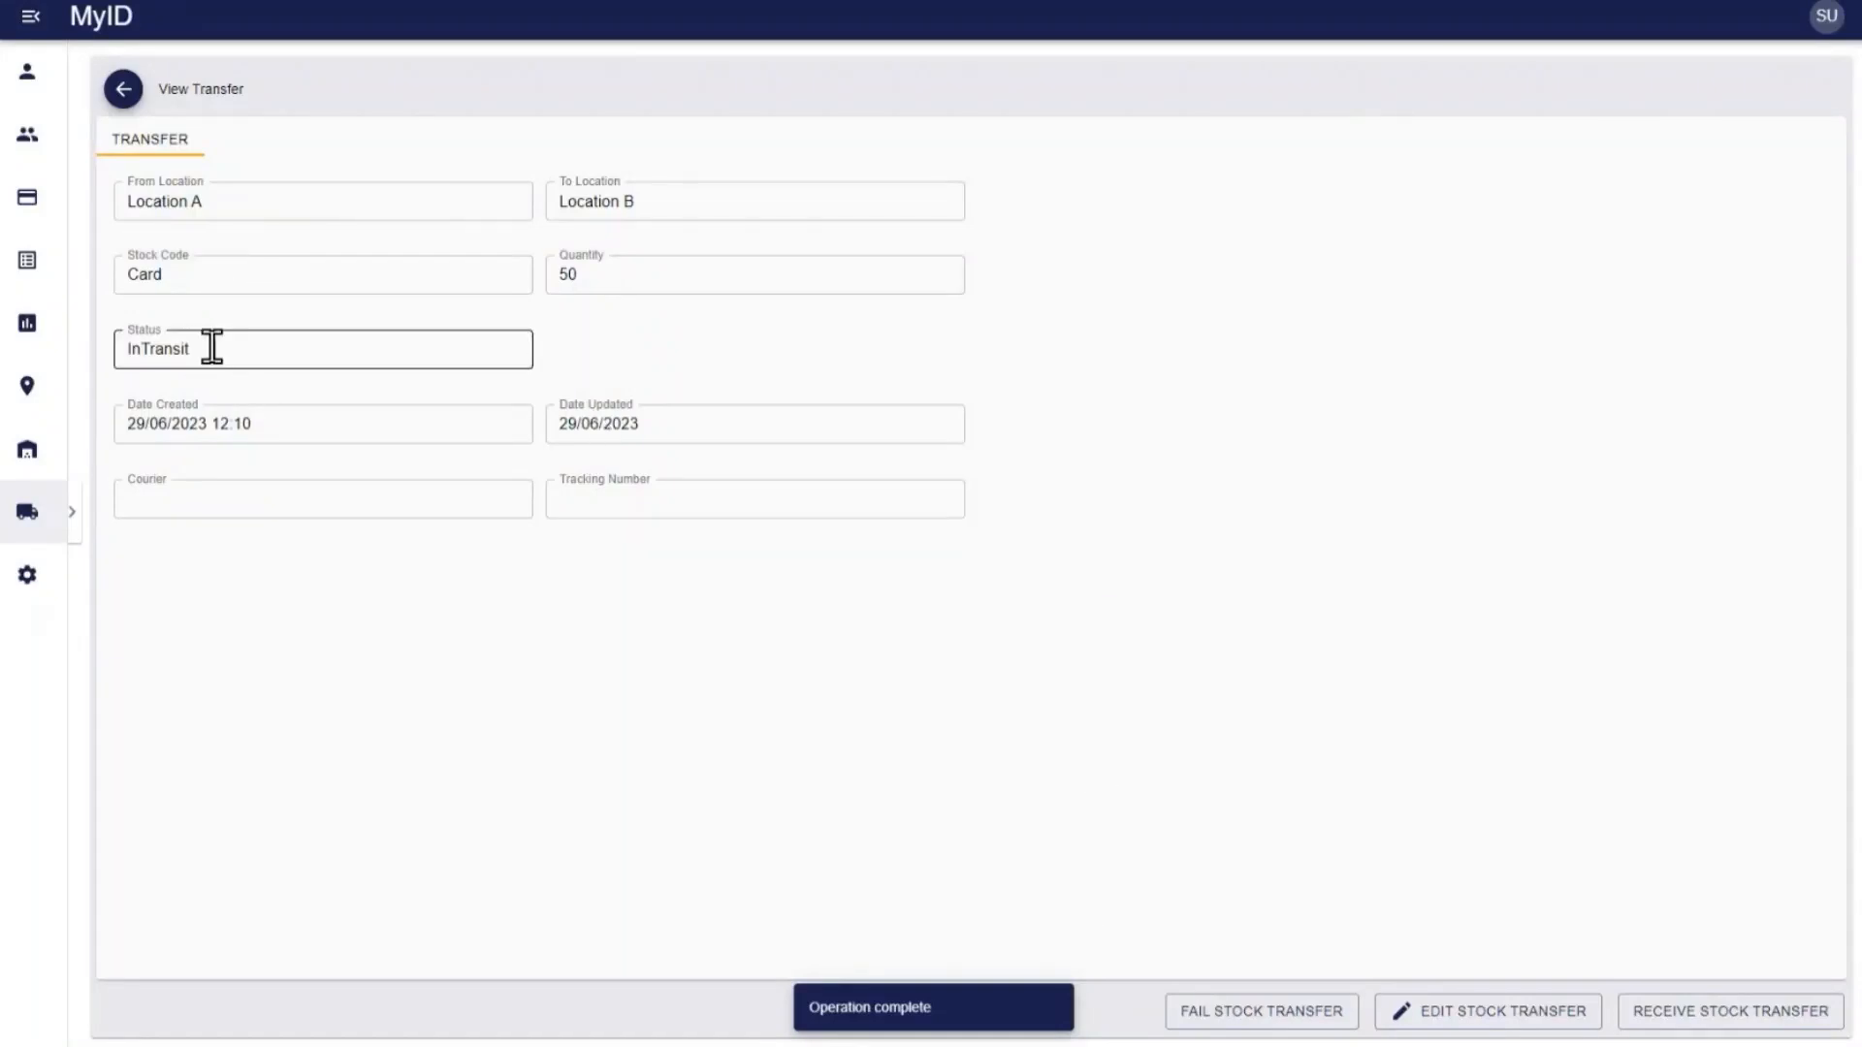
drag(212, 349, 114, 350)
click(531, 549)
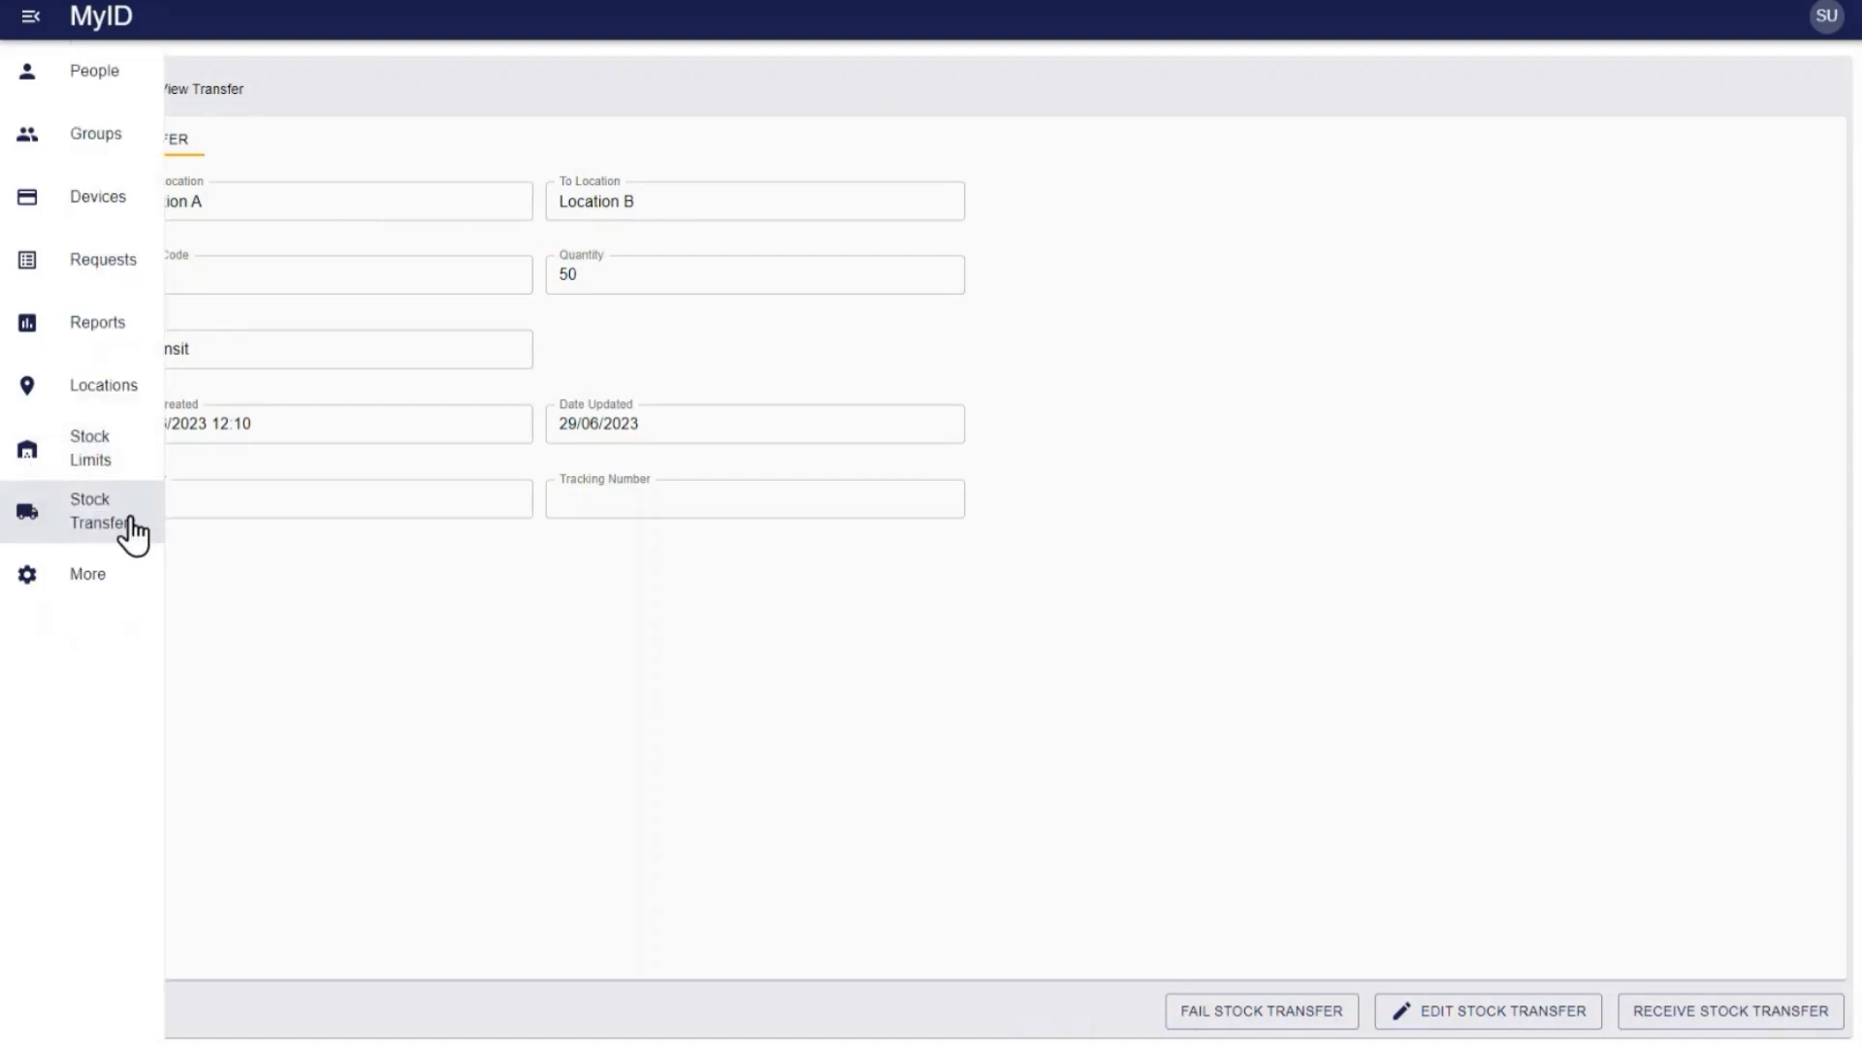
- Open Location B's record from a locations search and inspect its incoming stock transfer and unallocated stock
click(129, 532)
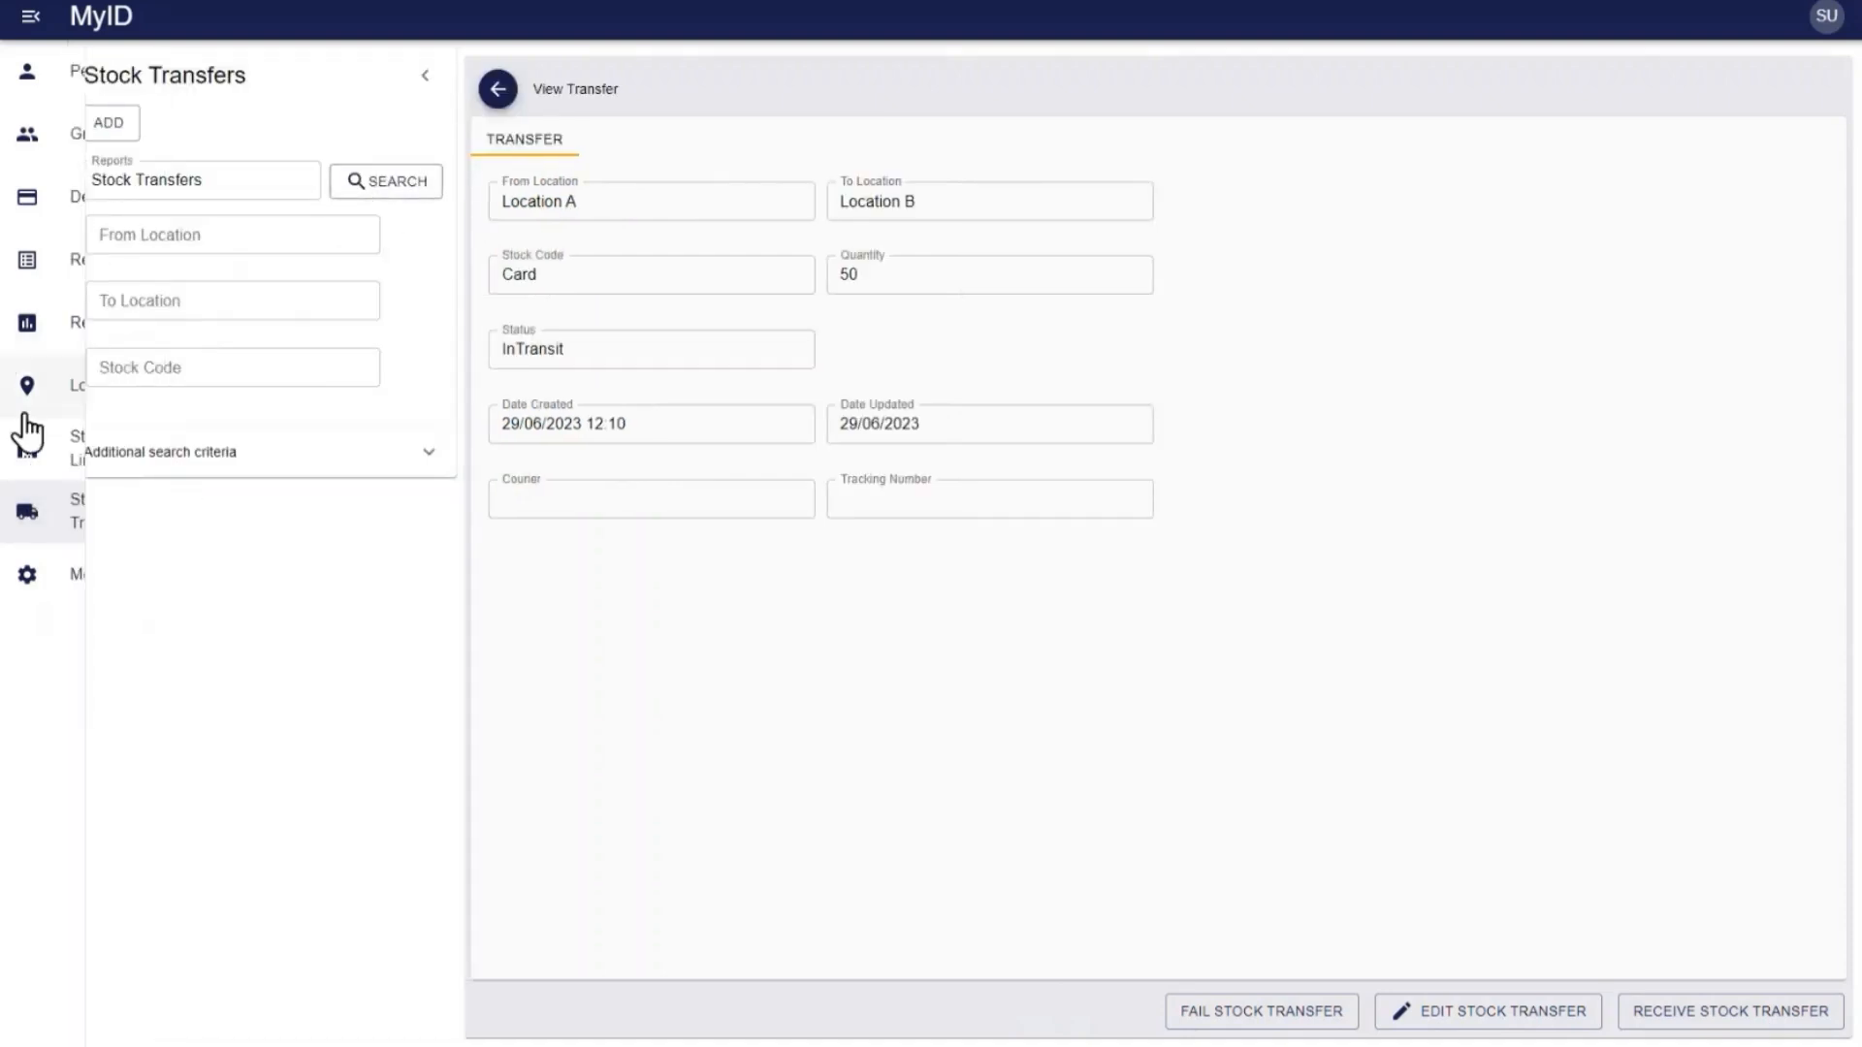
click(114, 390)
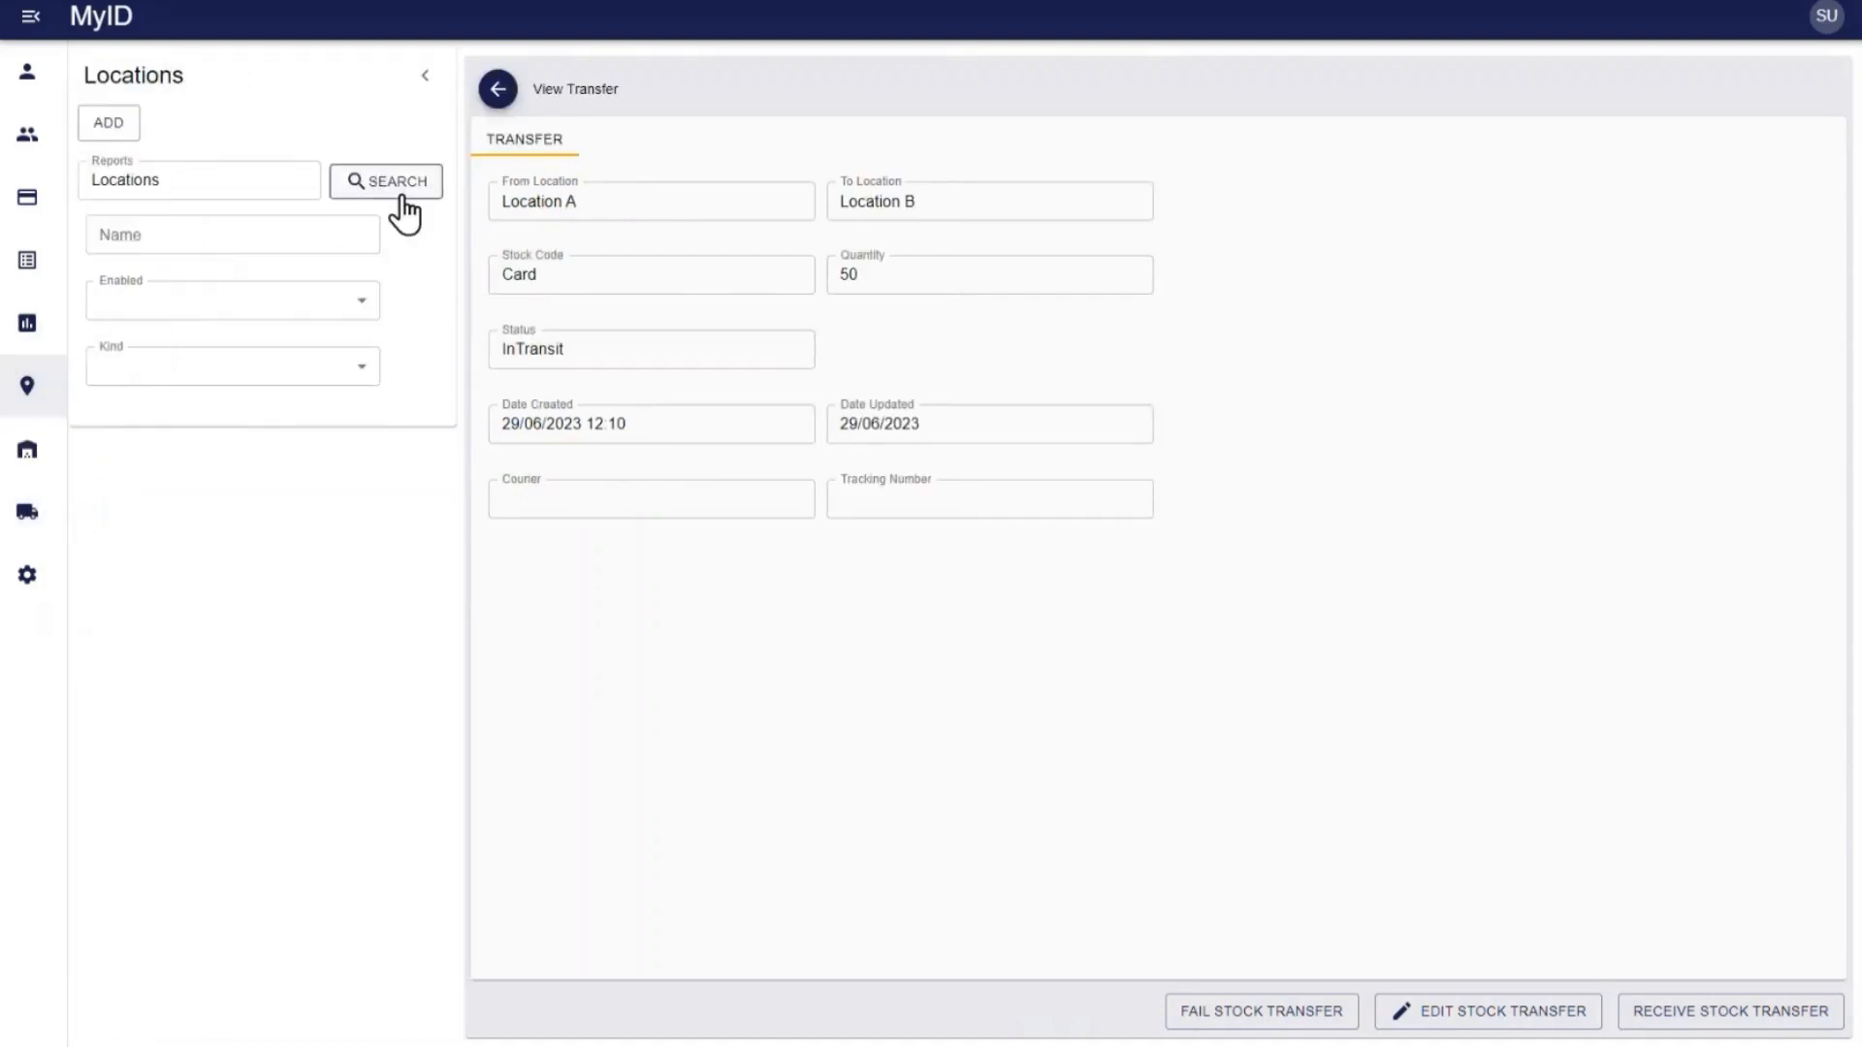
click(403, 187)
click(879, 216)
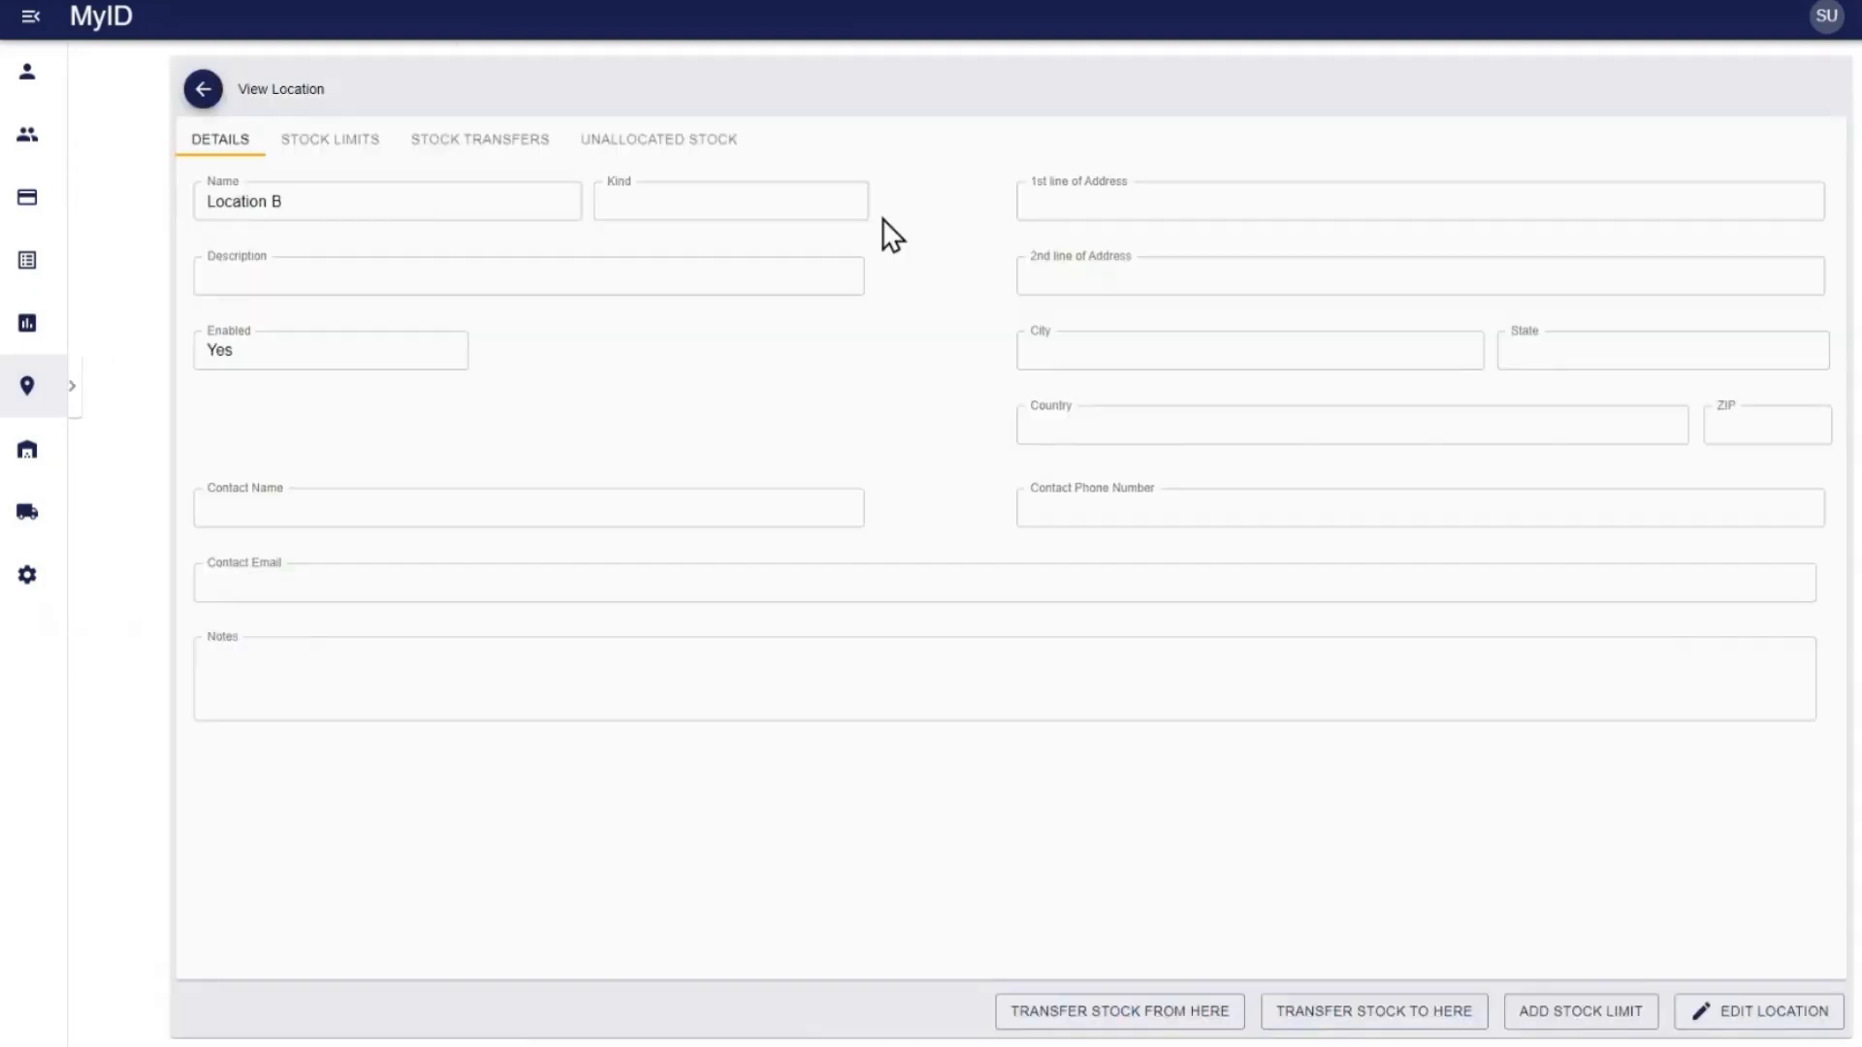
click(457, 147)
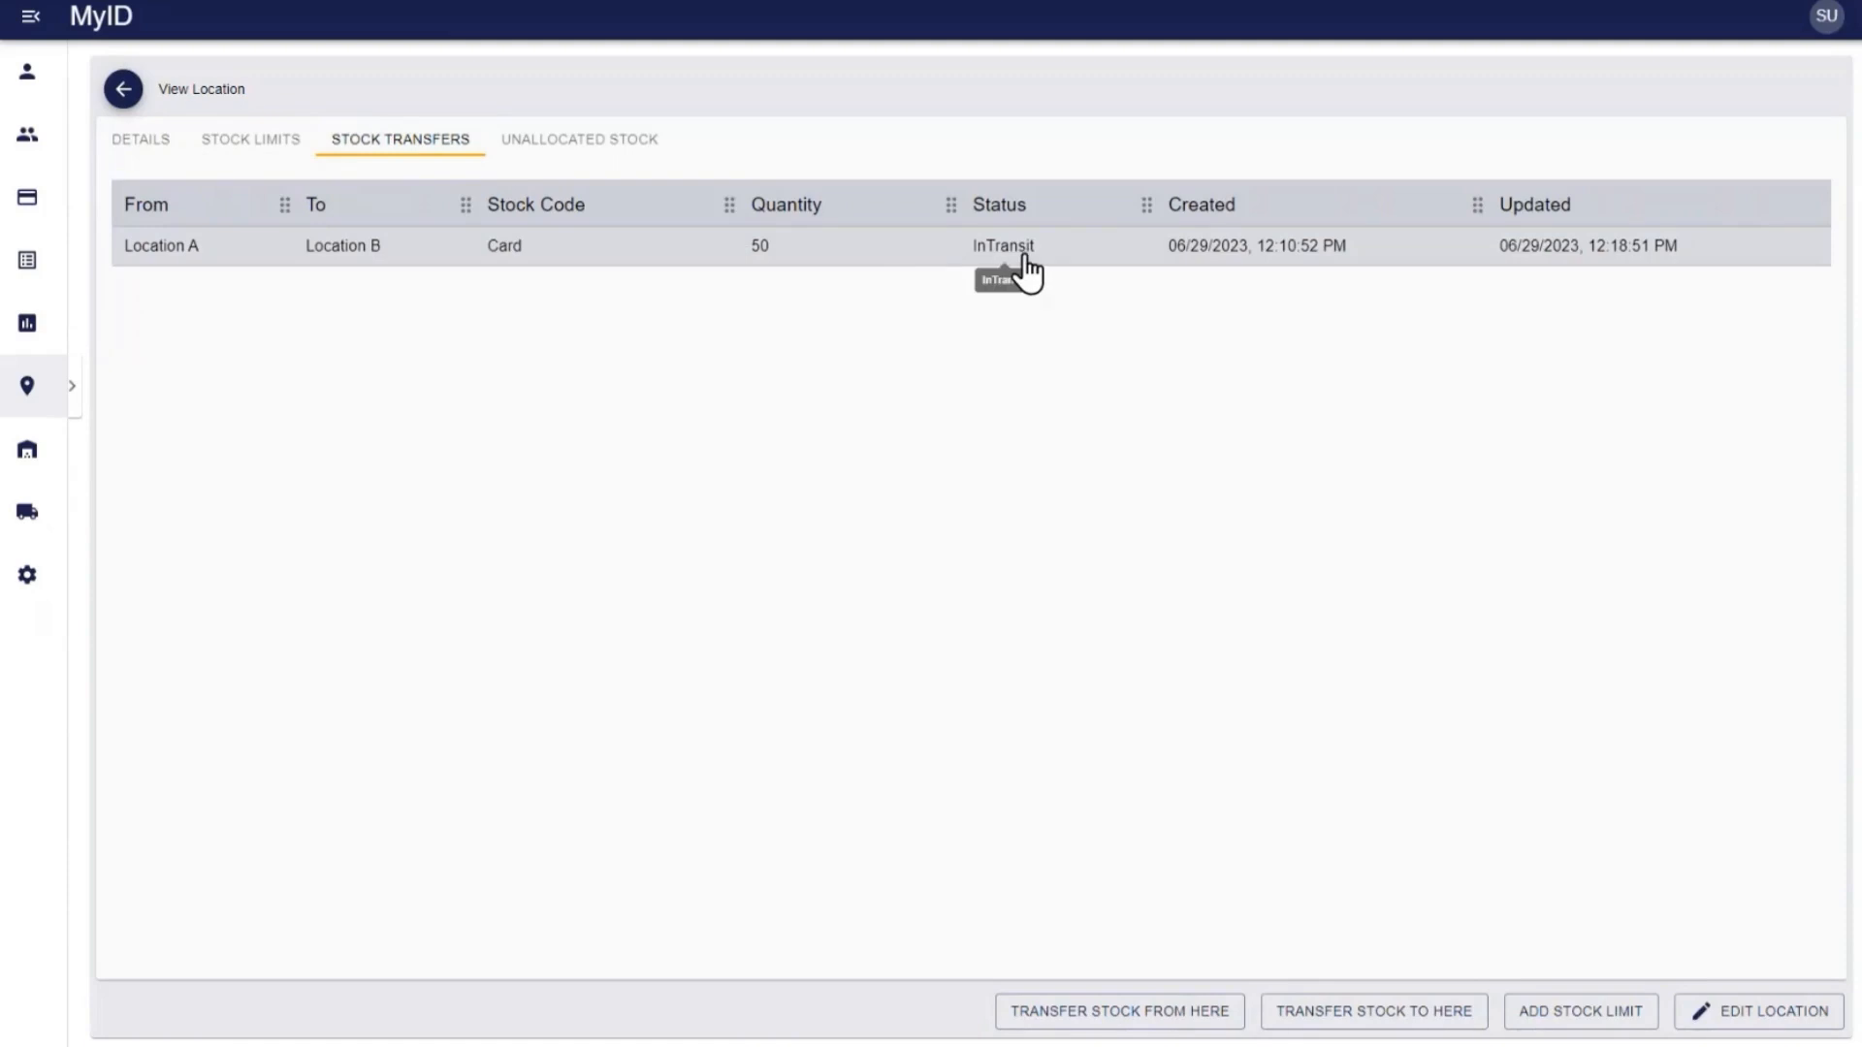
click(1064, 256)
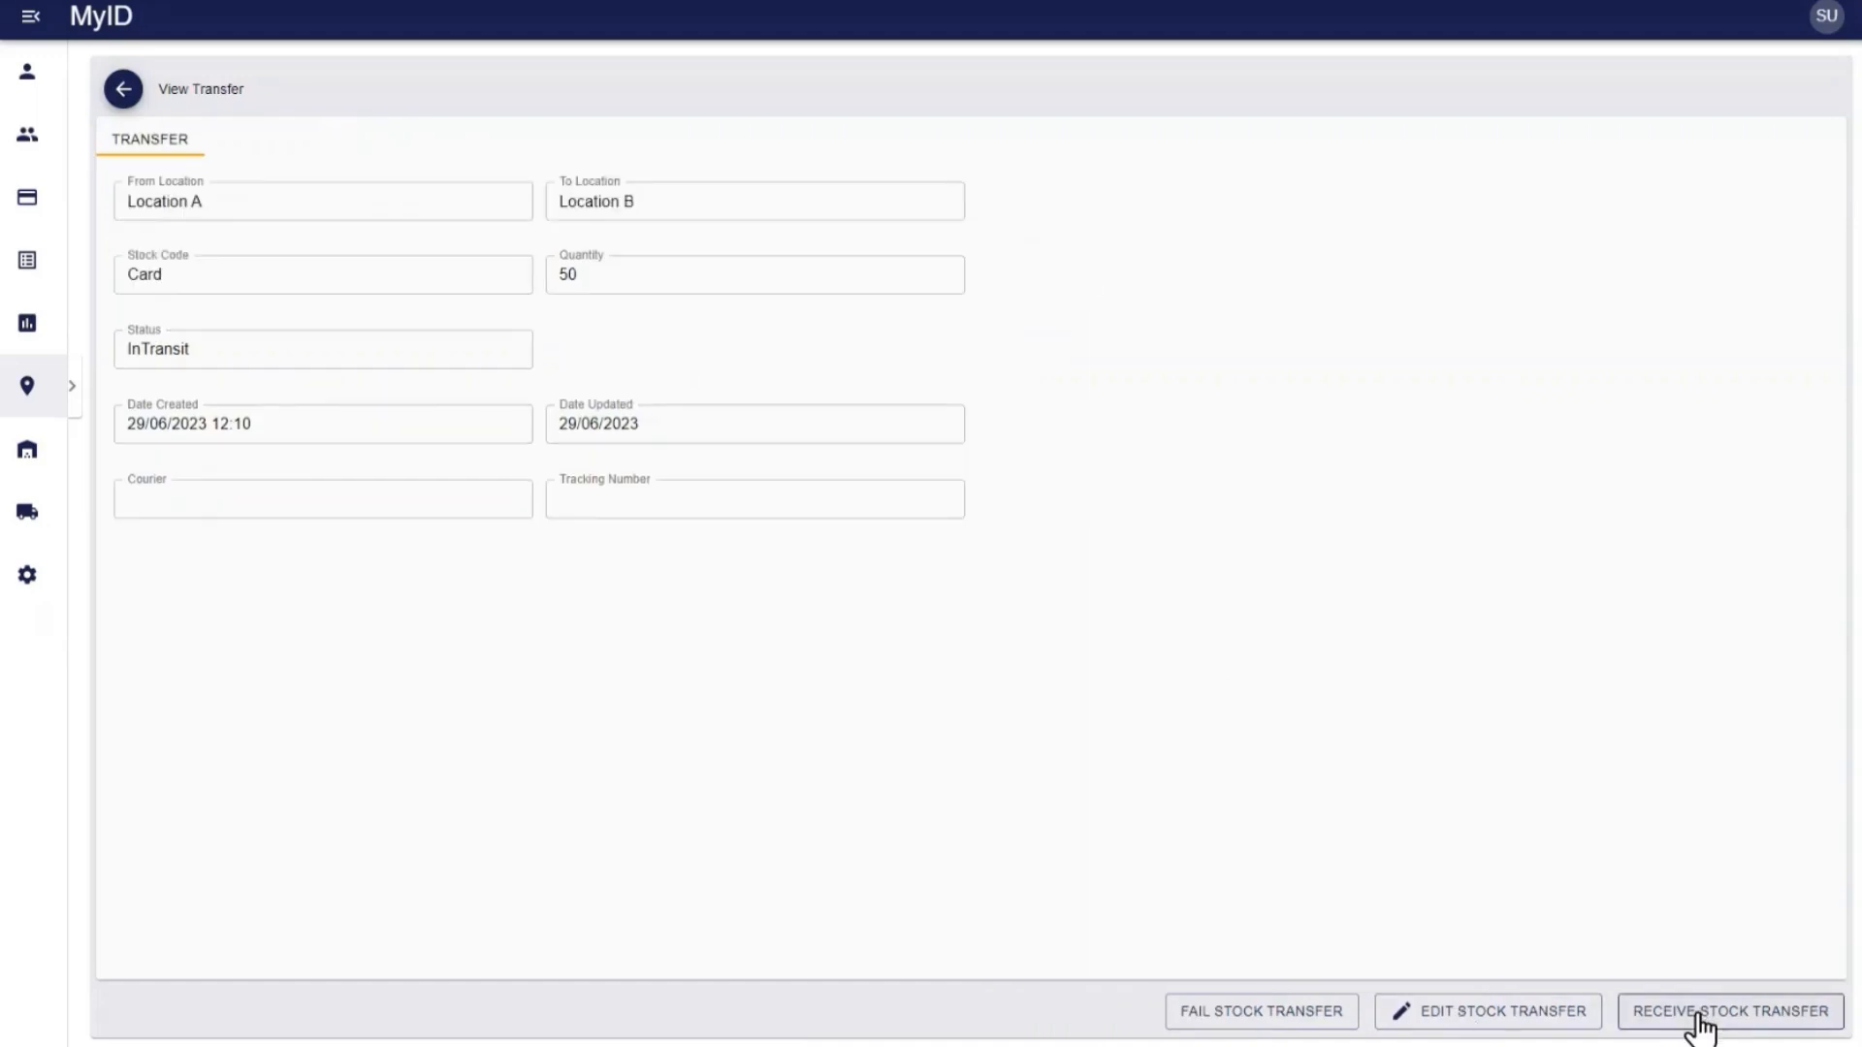
click(134, 92)
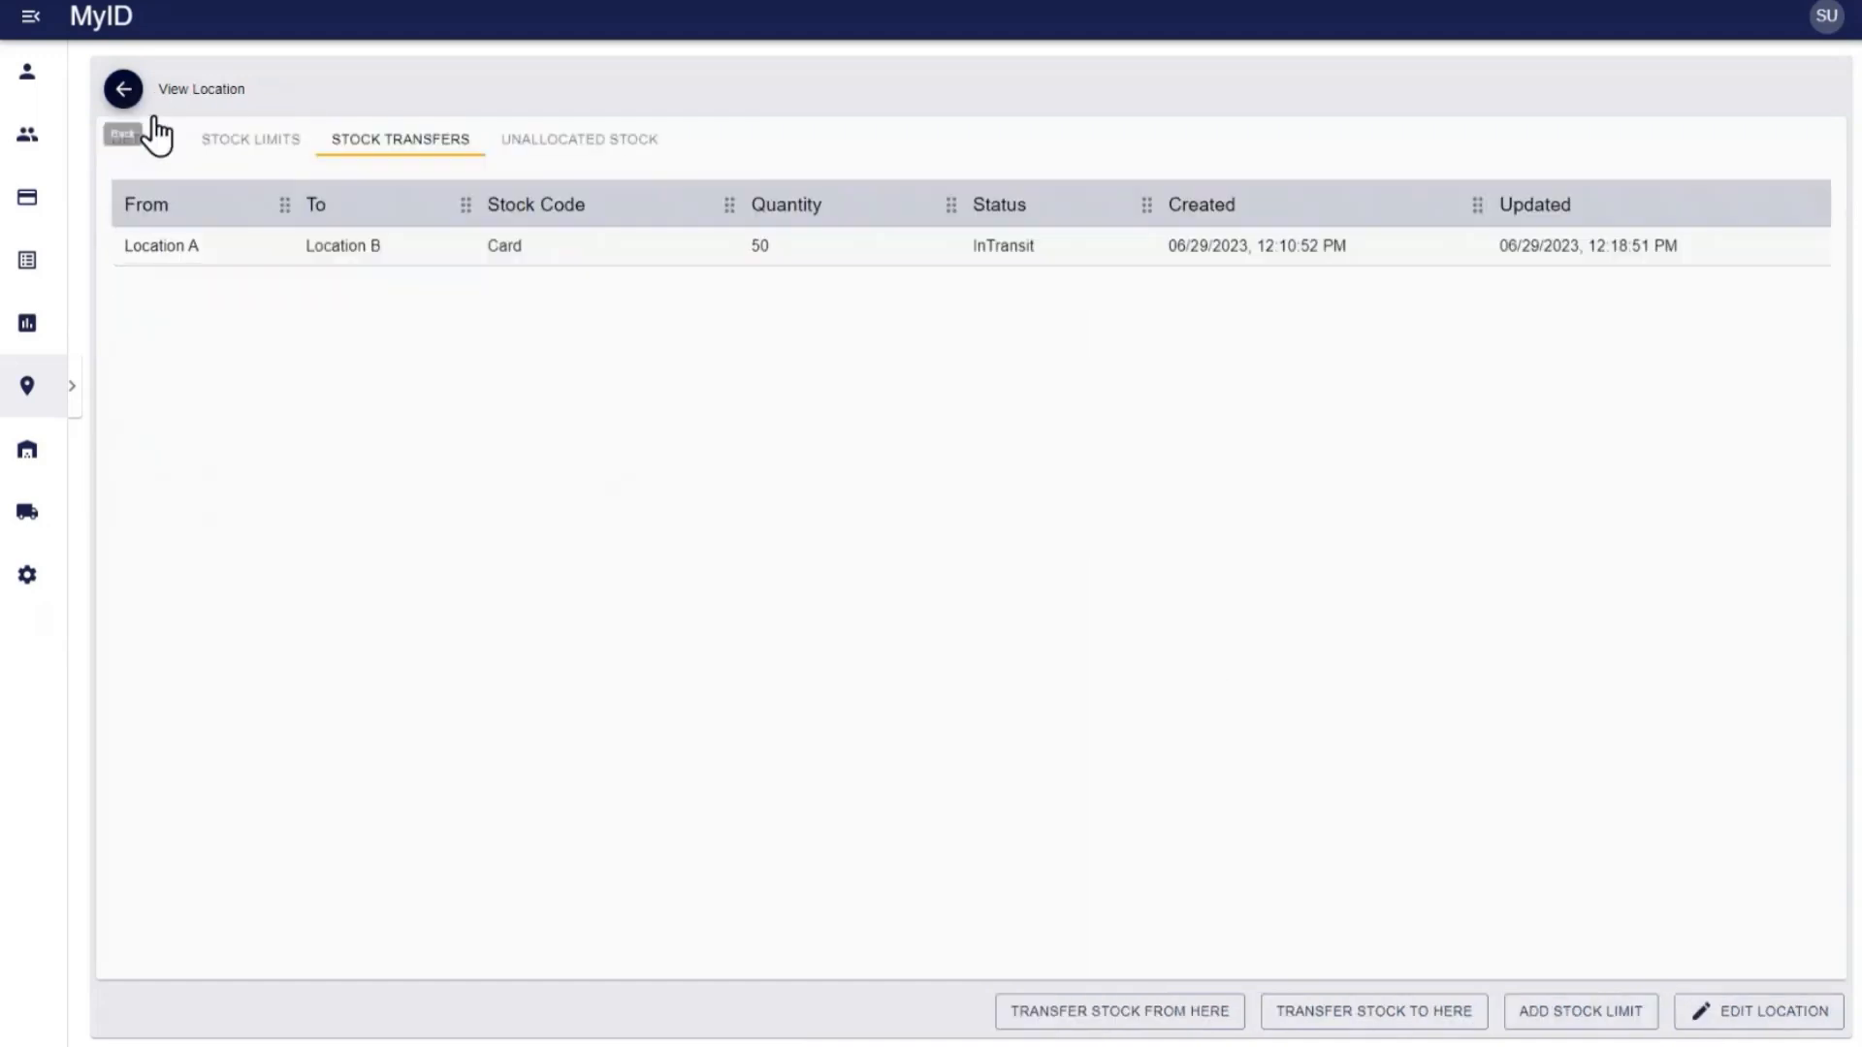
click(534, 141)
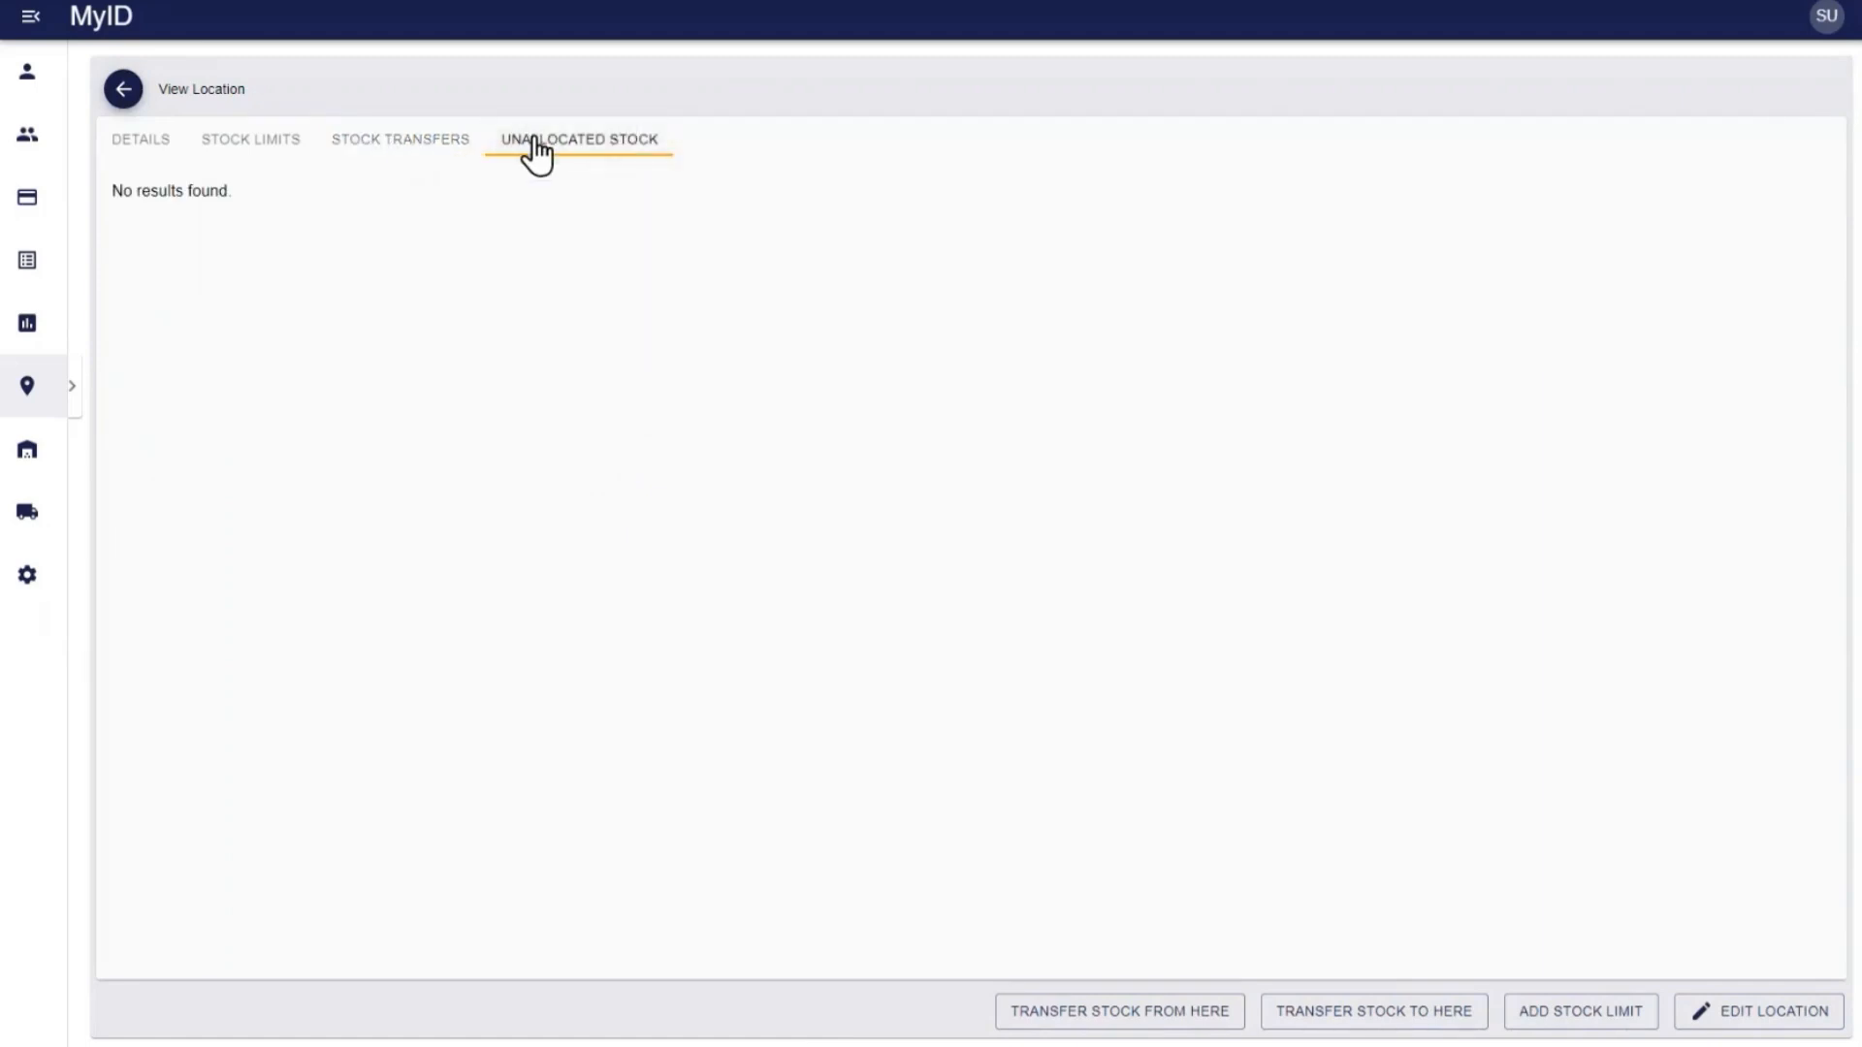
- Receive the Card stock transfer from Location A through Location B's stock transfers
click(457, 146)
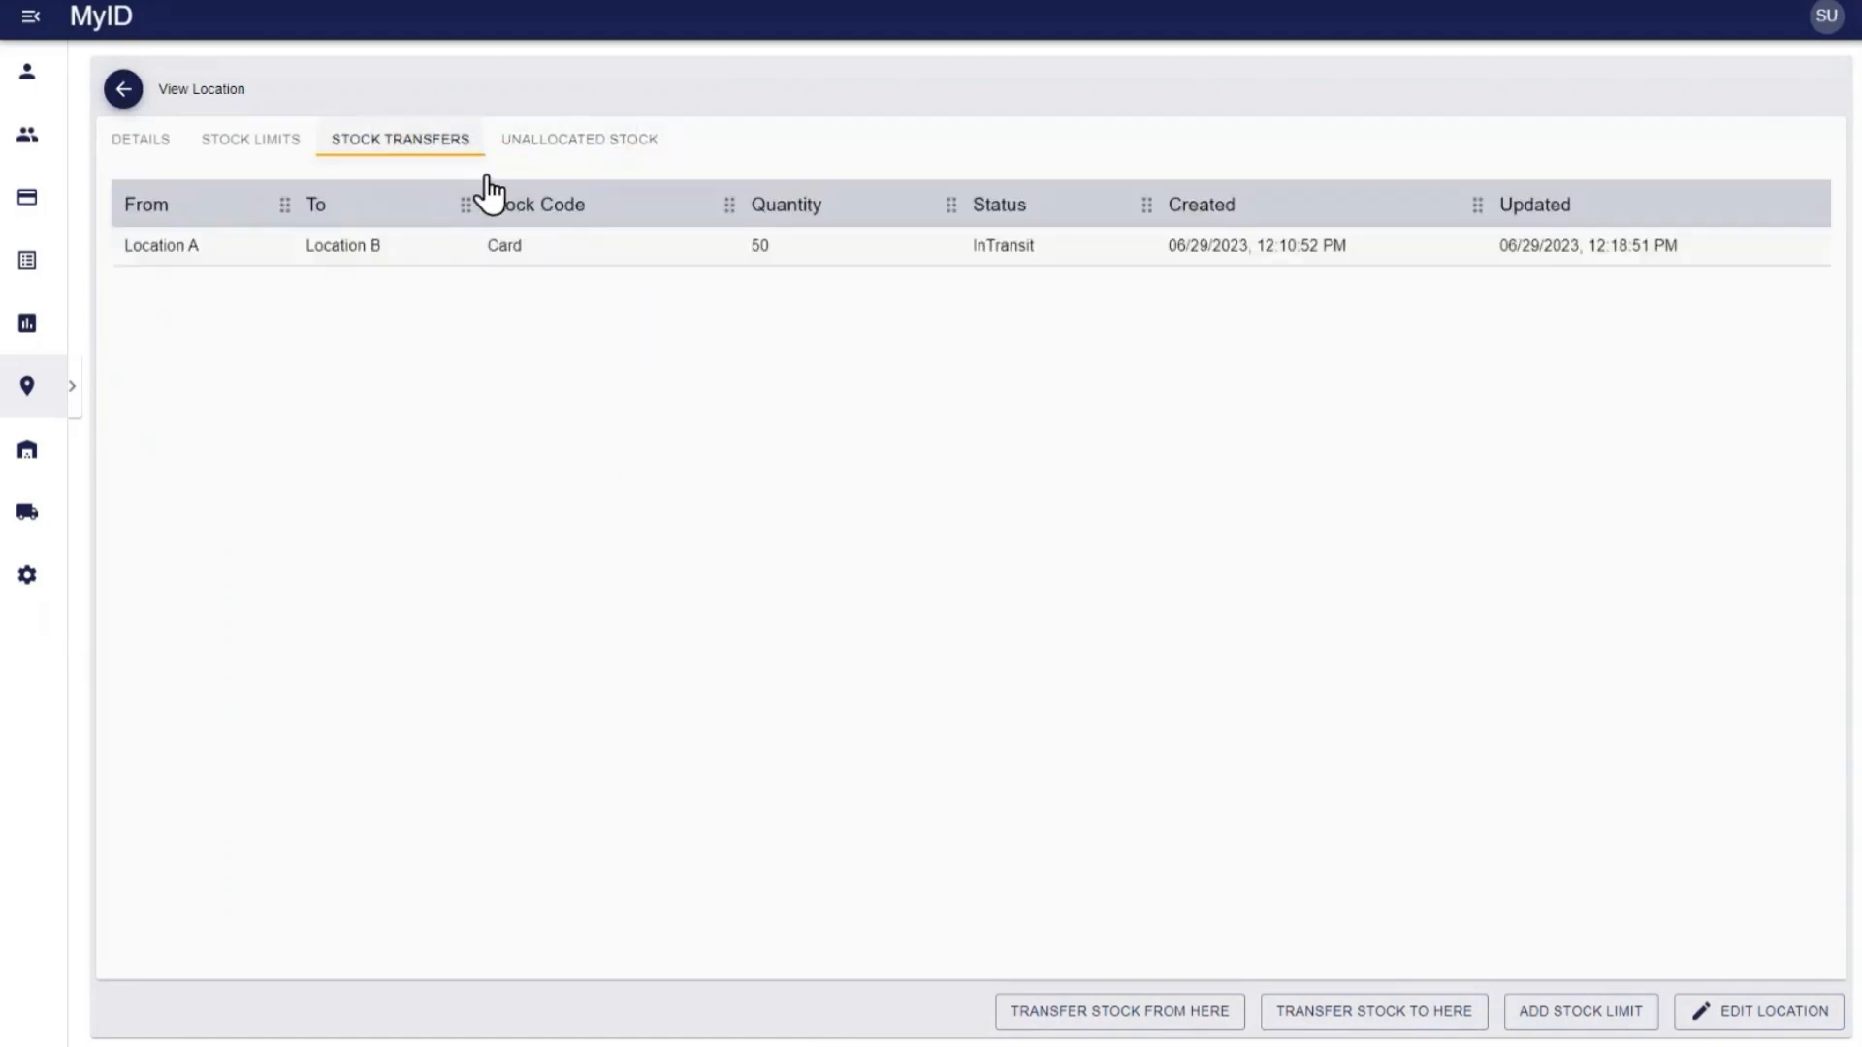
click(1285, 250)
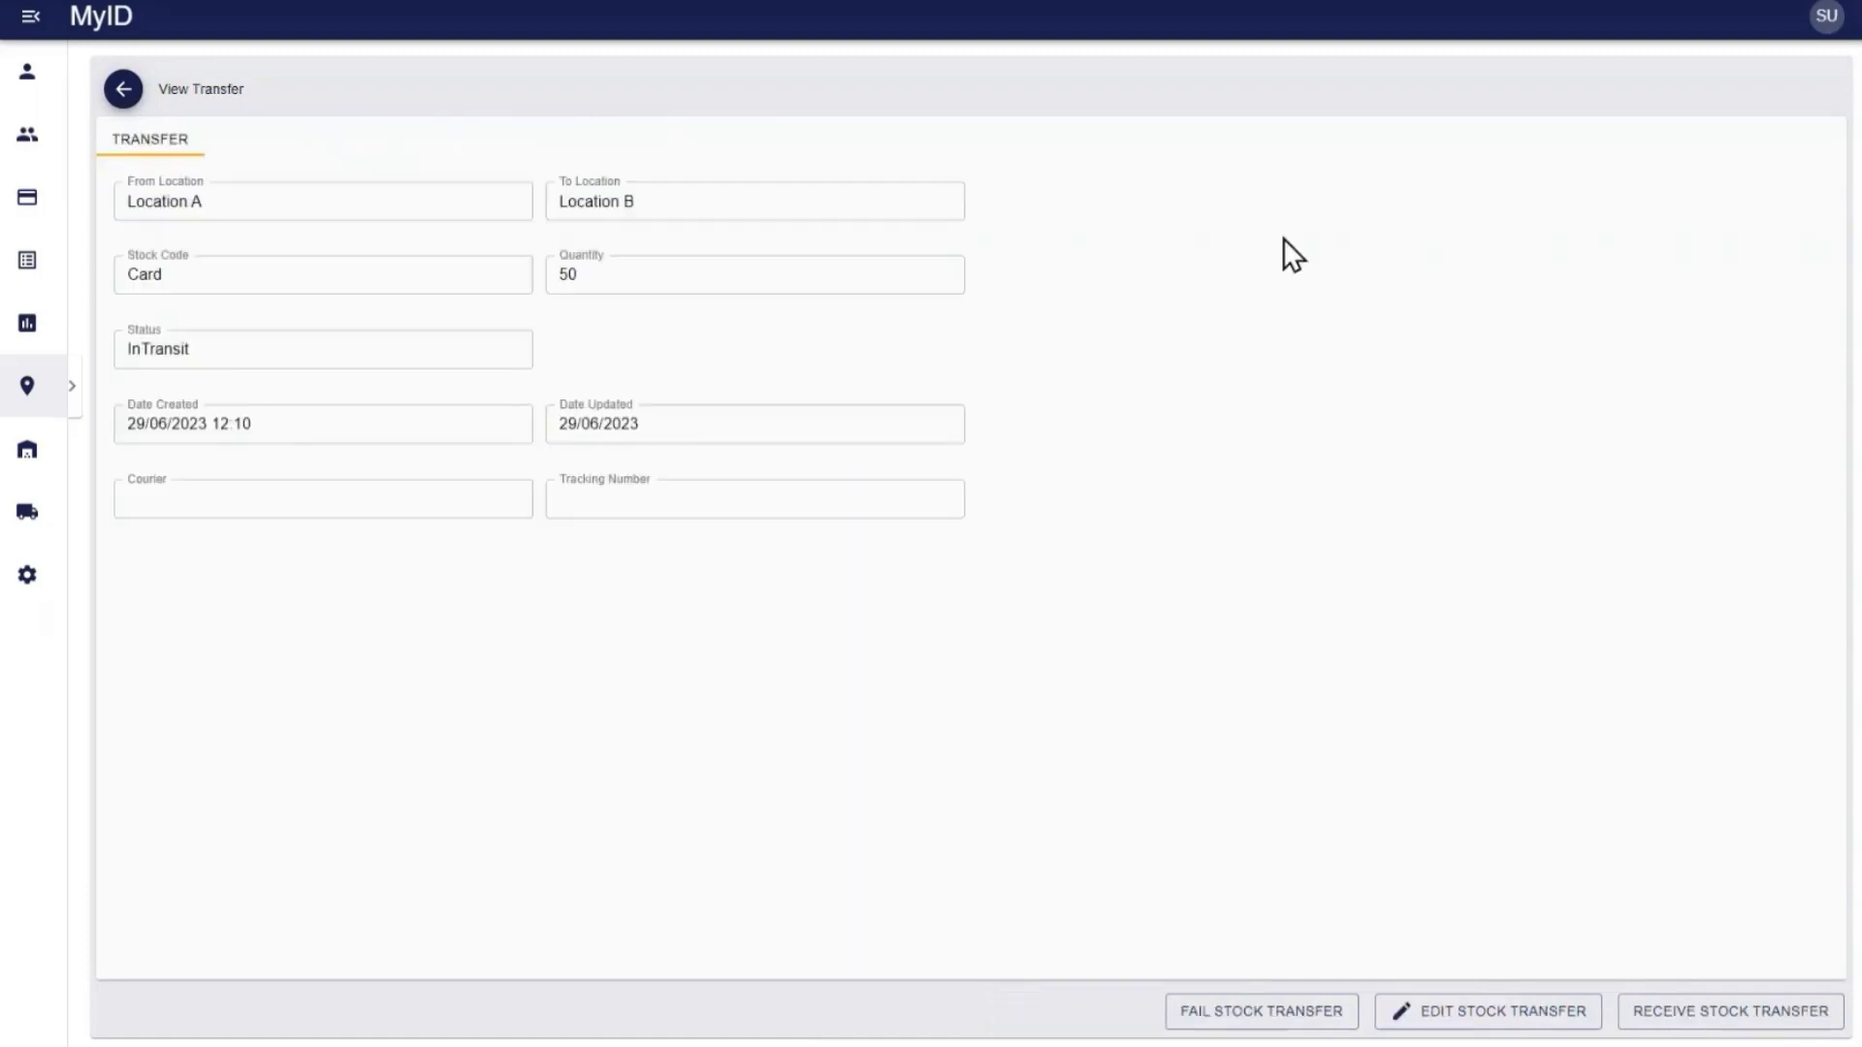
click(1730, 1030)
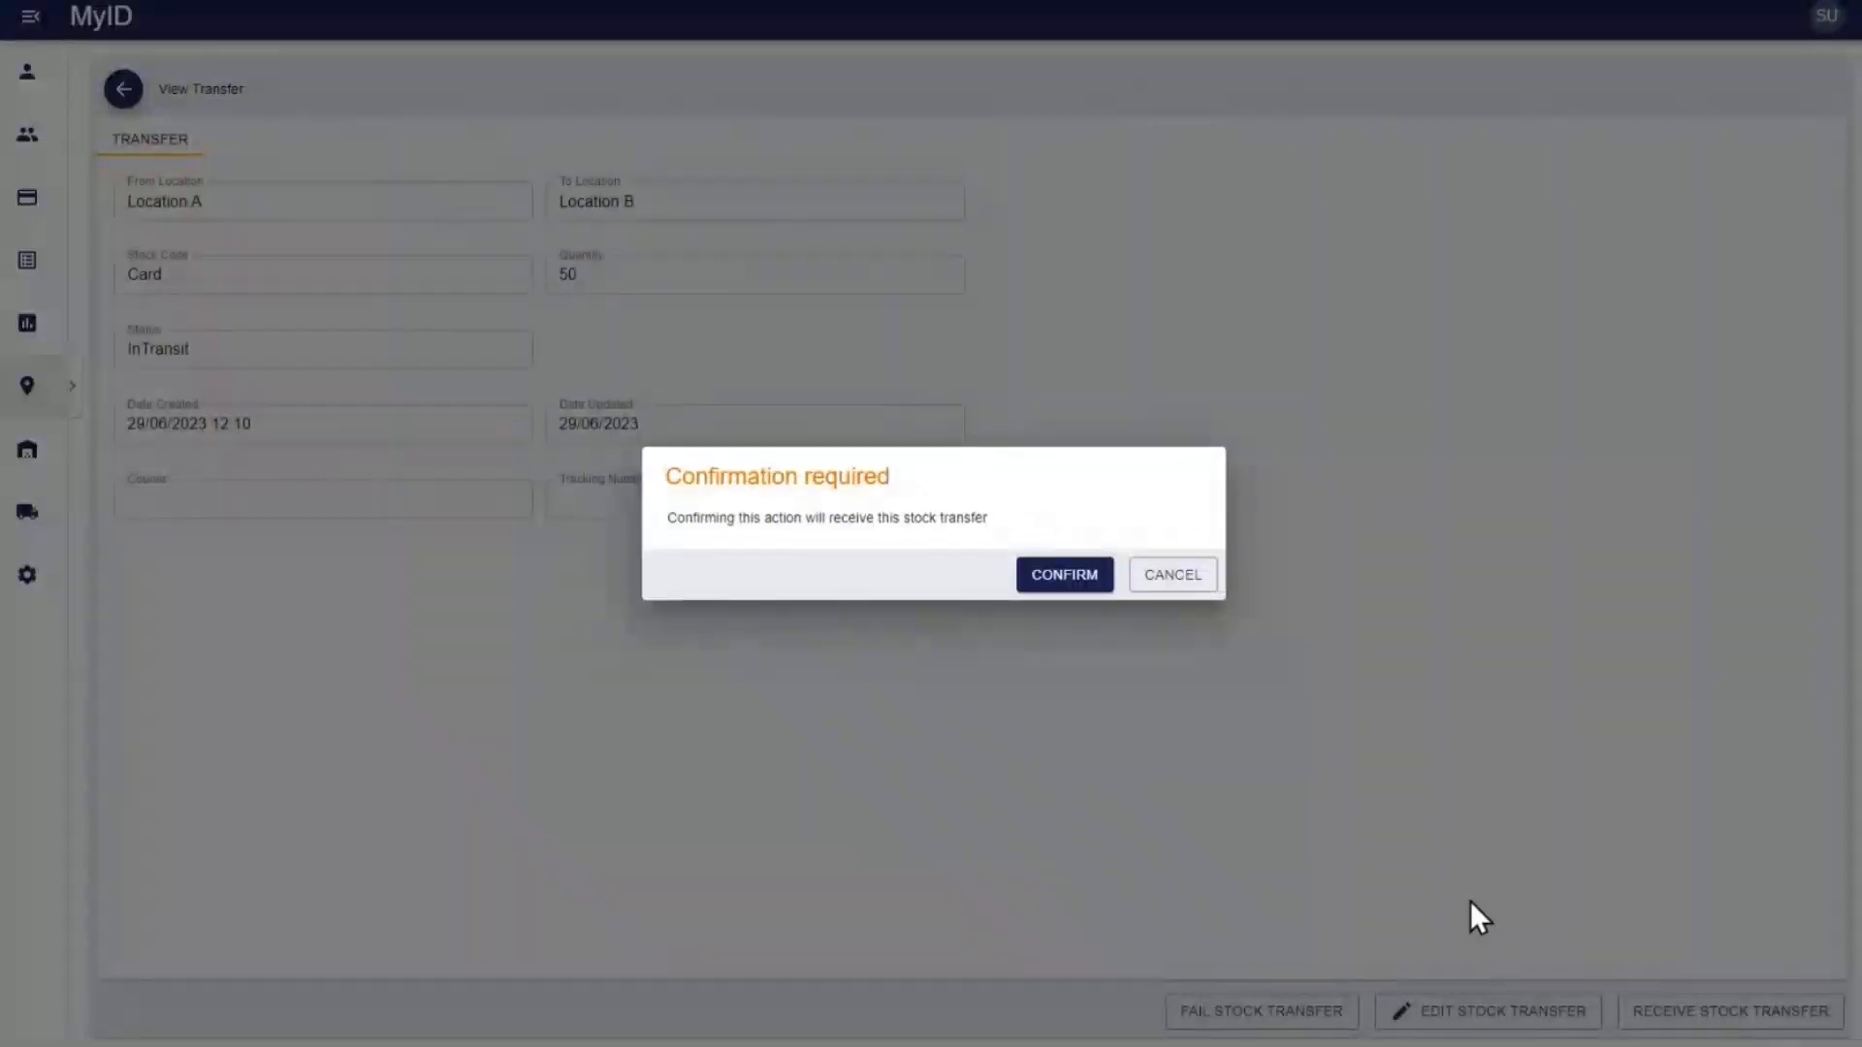
click(1064, 575)
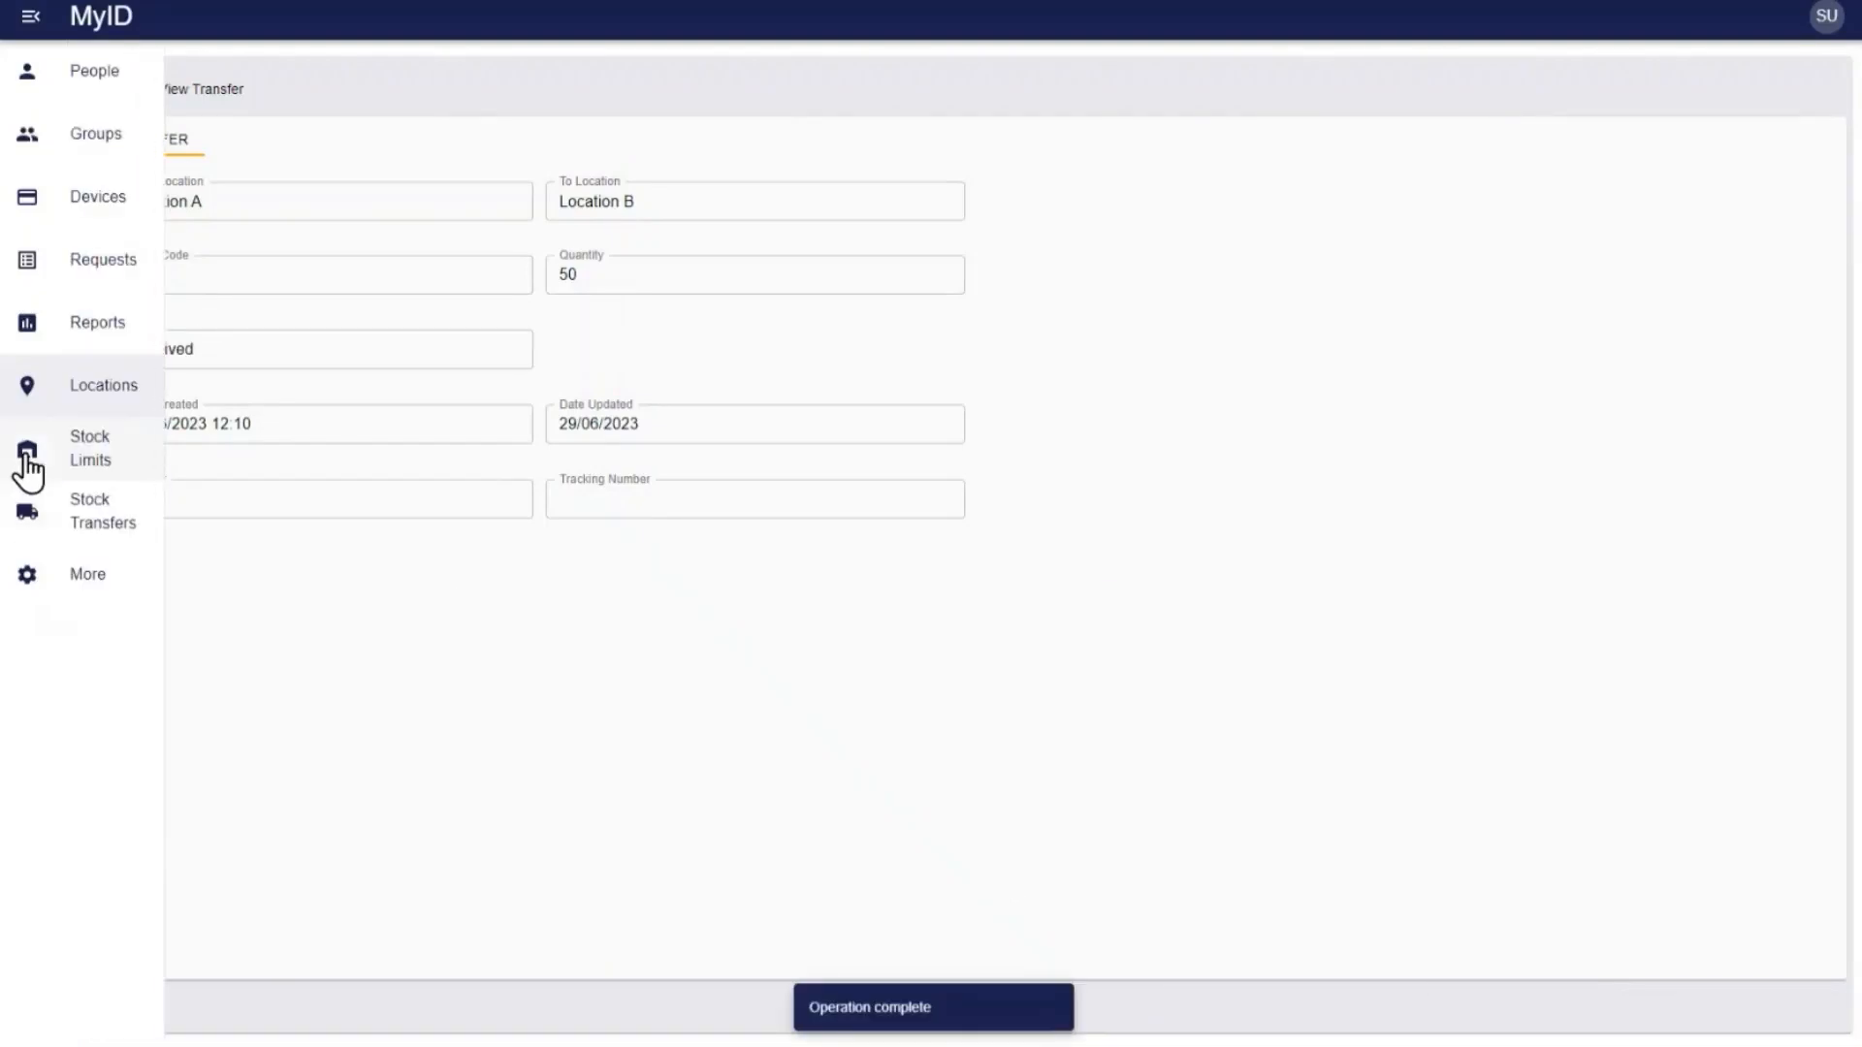
- Return to Location B's record and look through its full list of unallocated stock
click(123, 89)
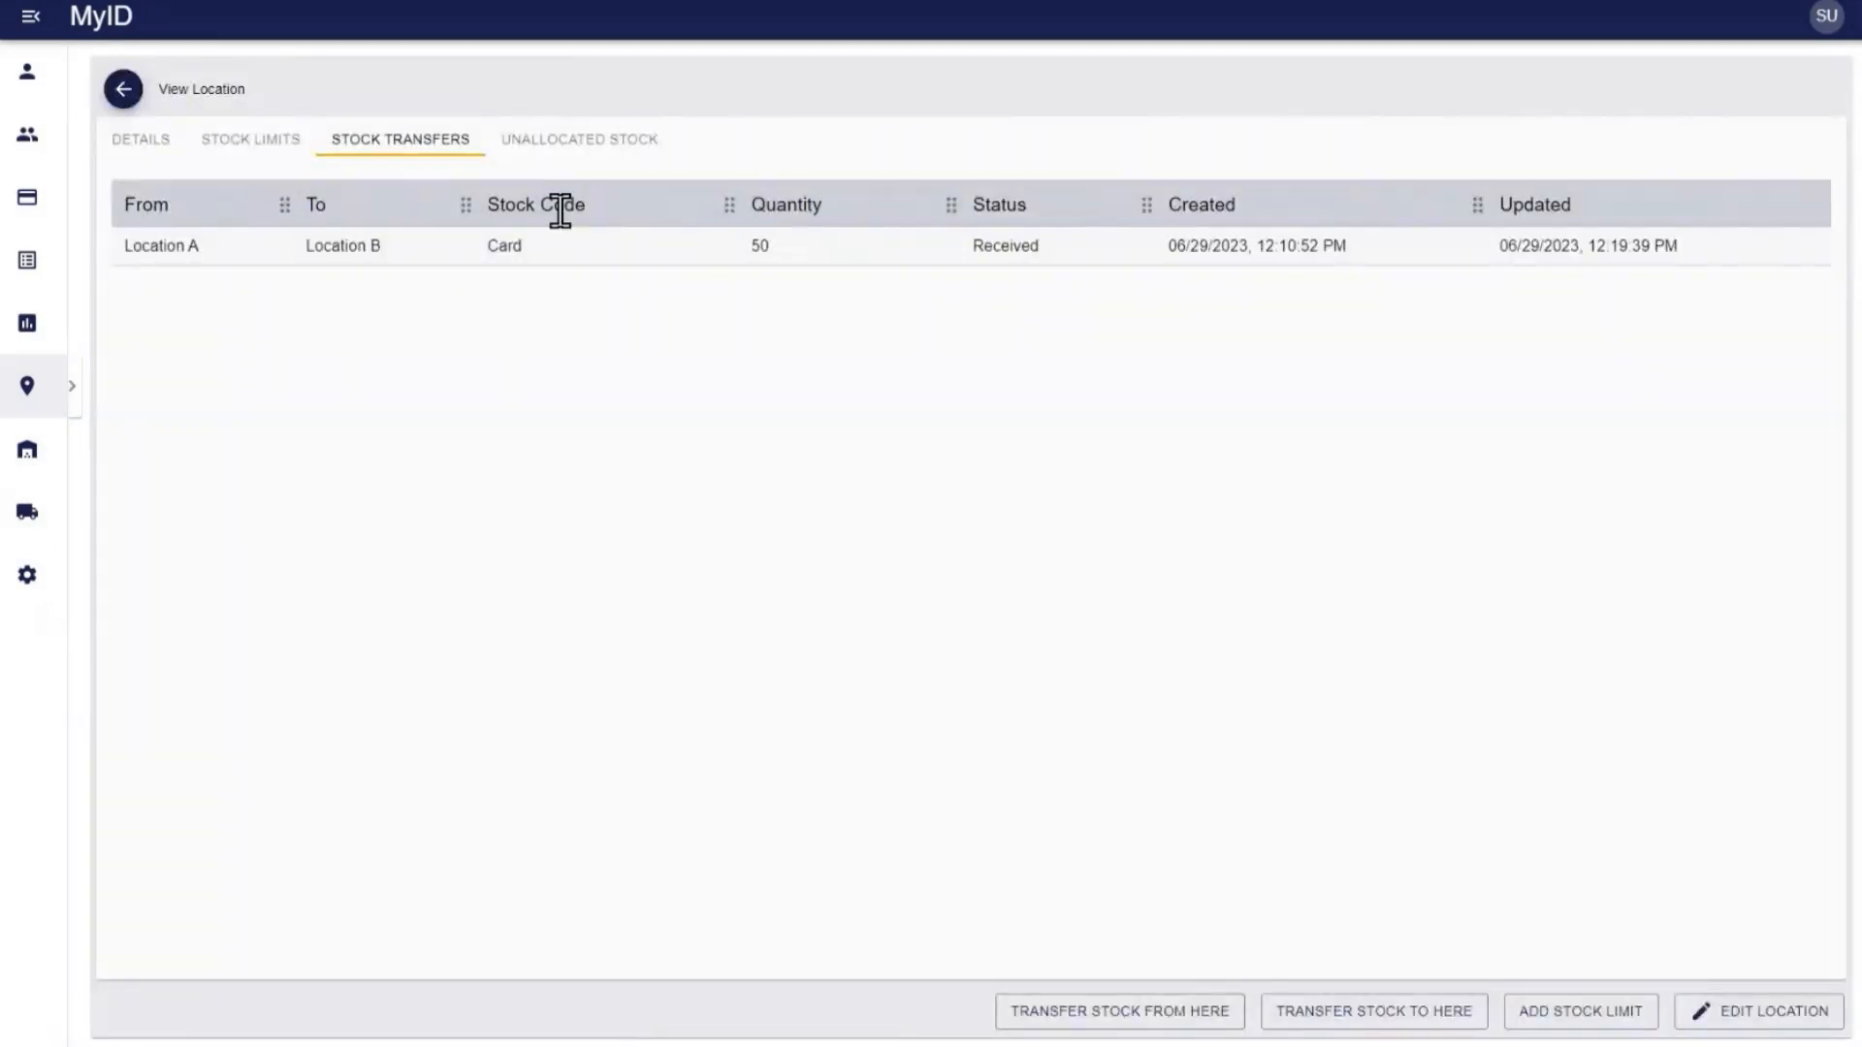
click(602, 166)
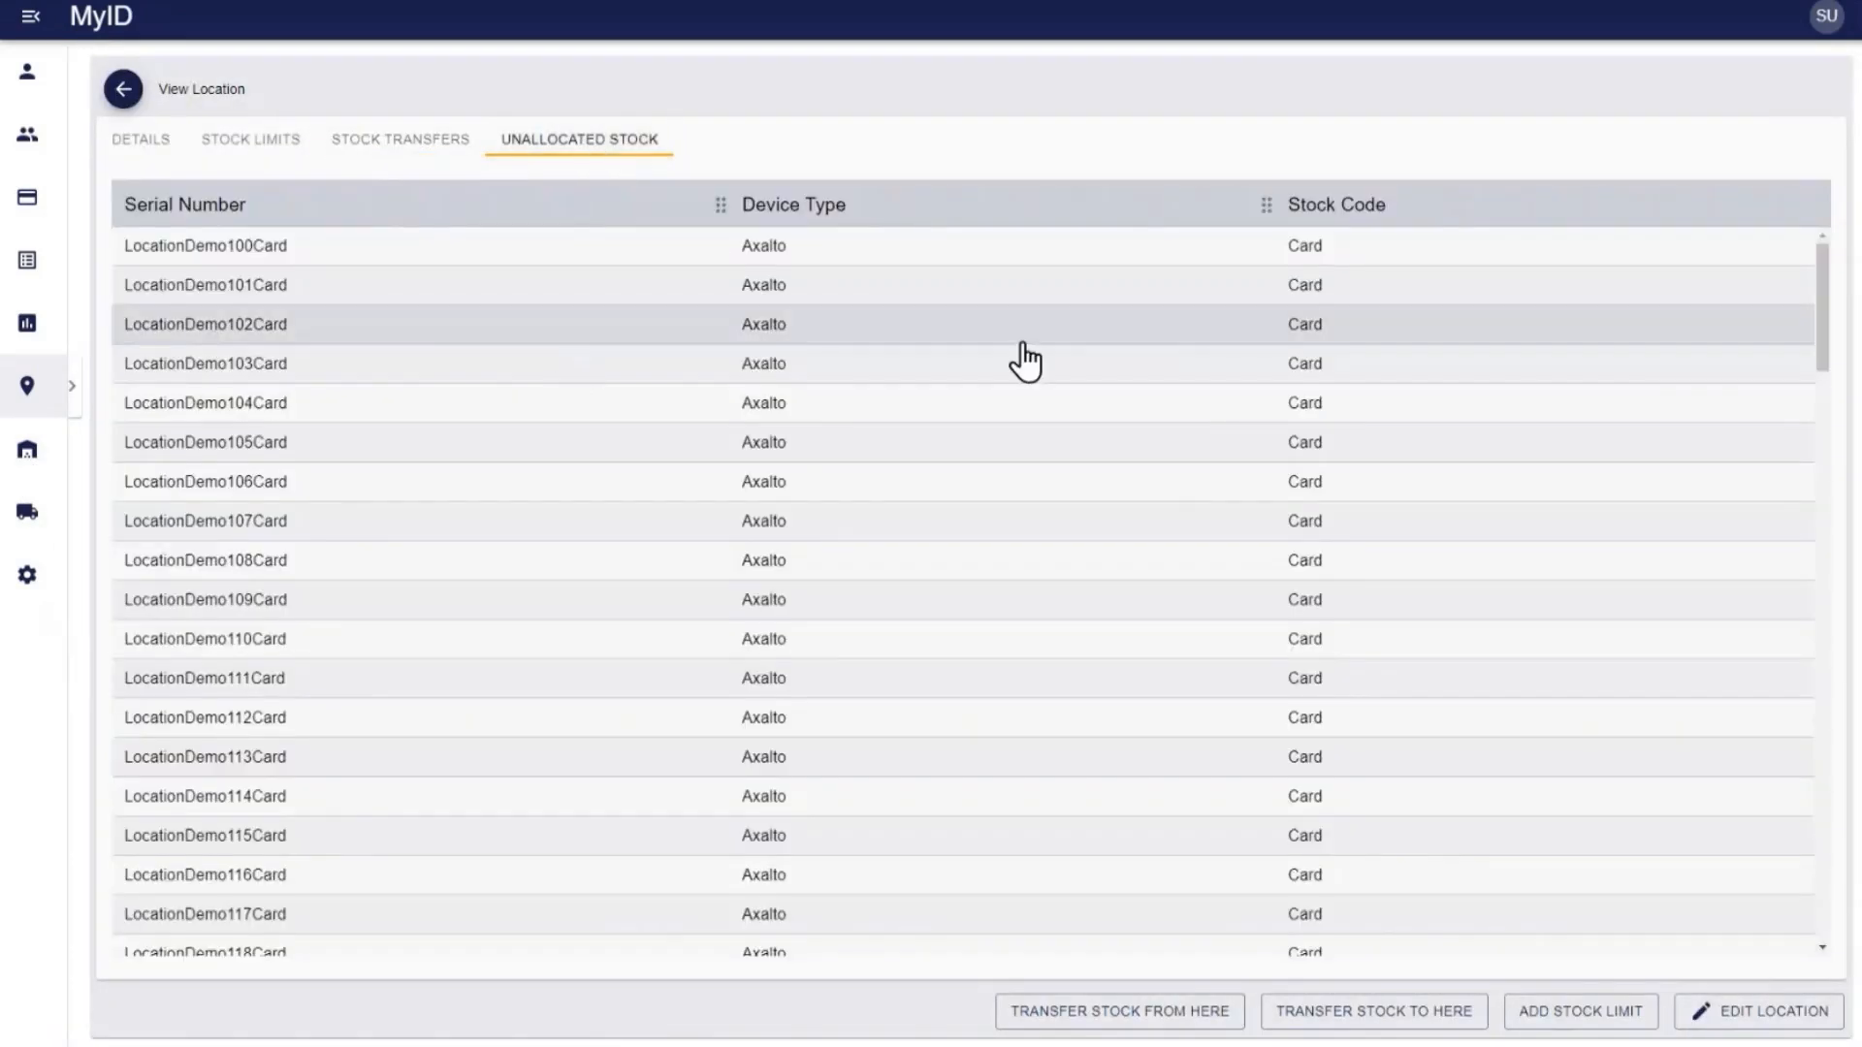
scroll(1022, 343, down, 15)
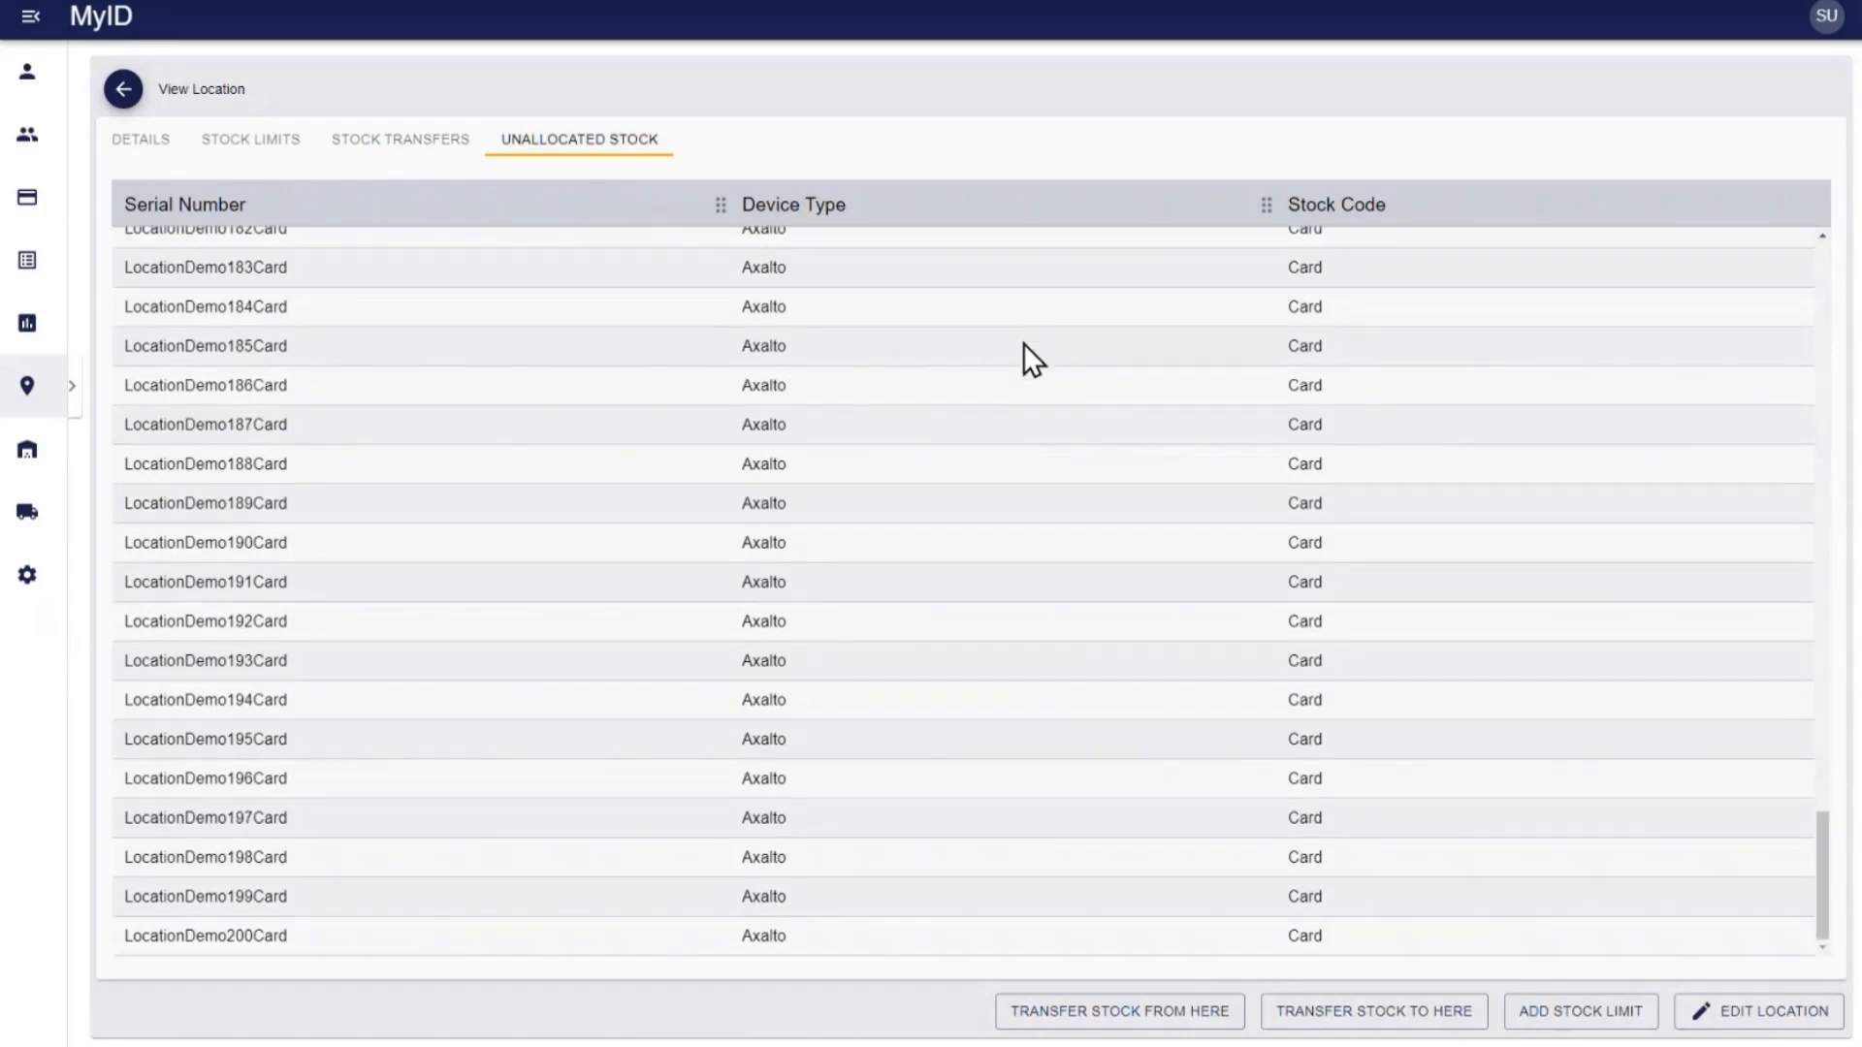
scroll(1022, 343, up, 10)
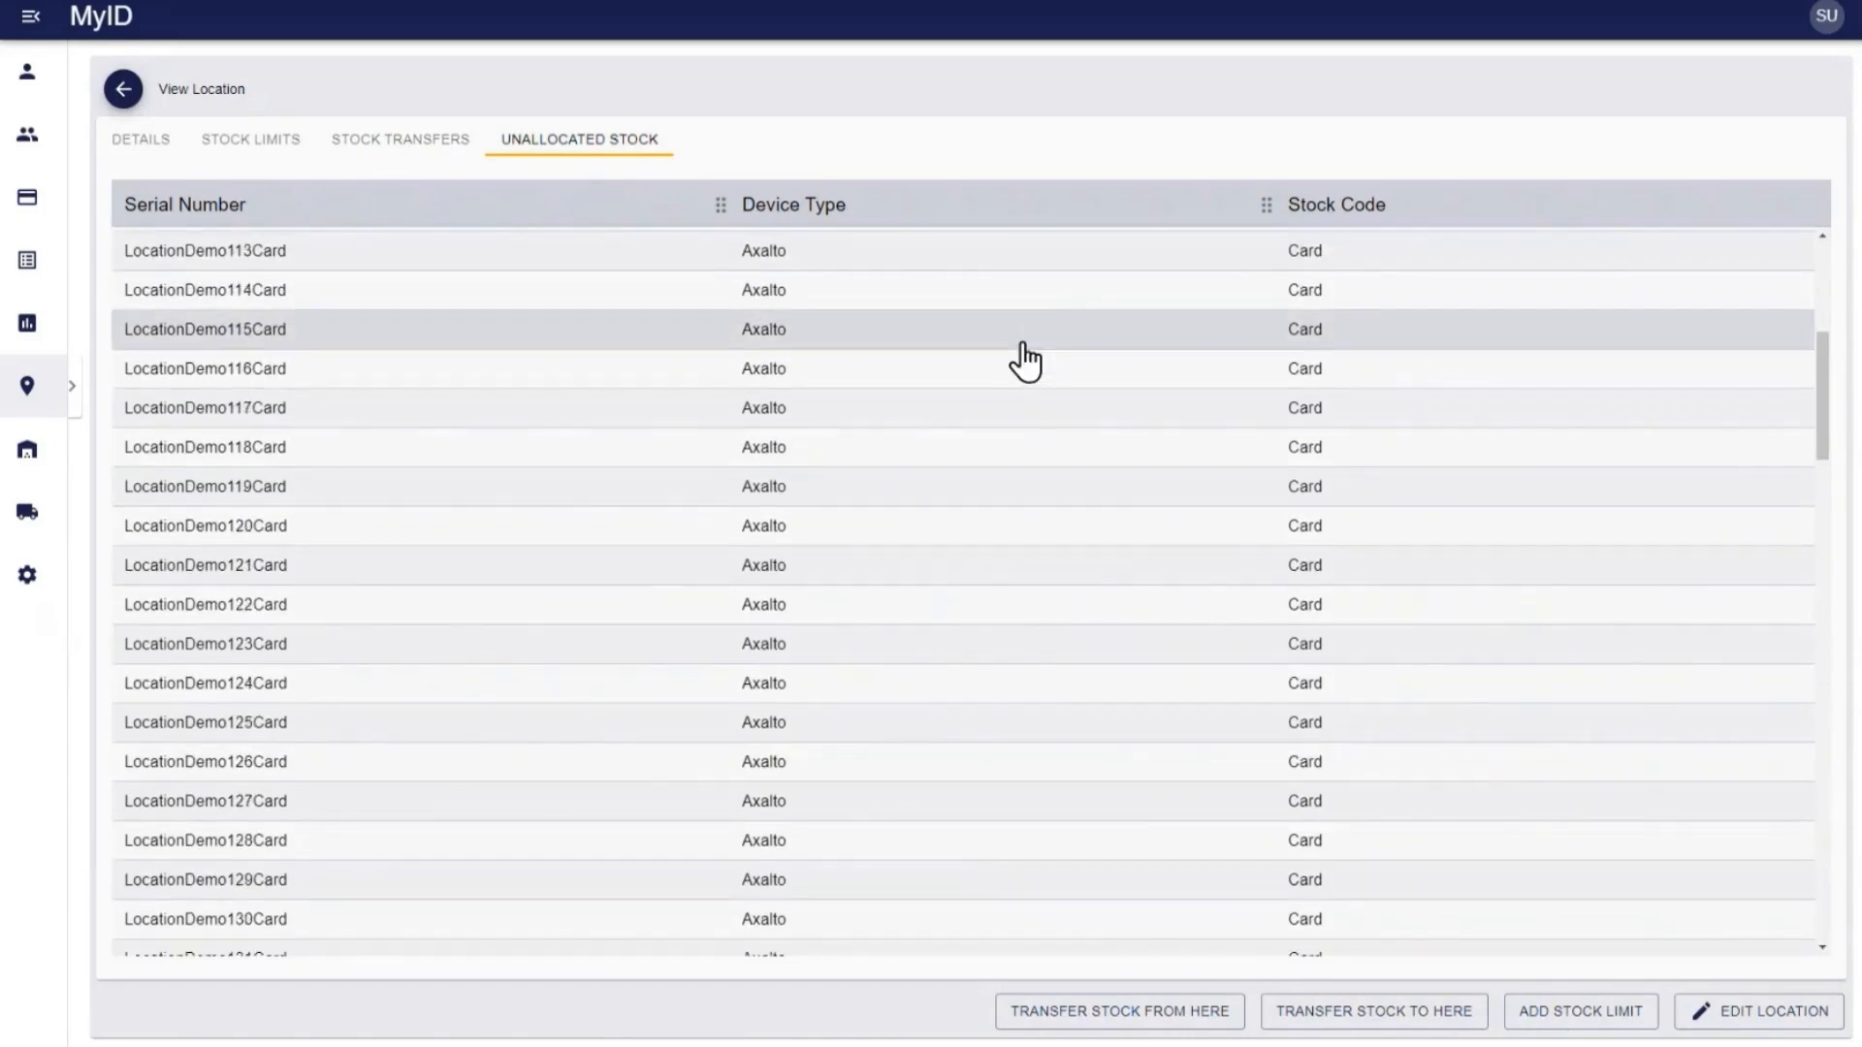